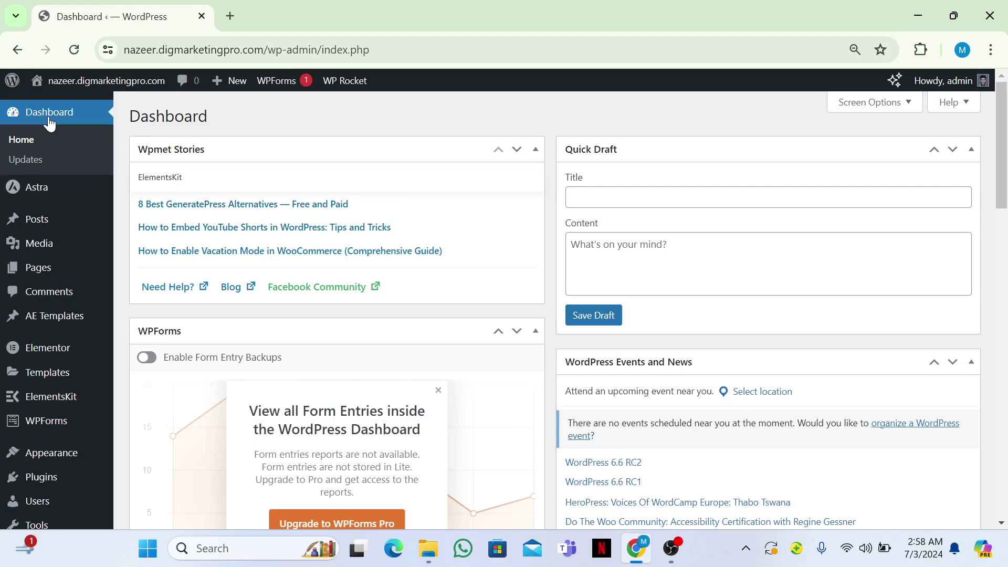
# Search for "elementskit" among the plugins available to add to the site
pyautogui.click(48, 120)
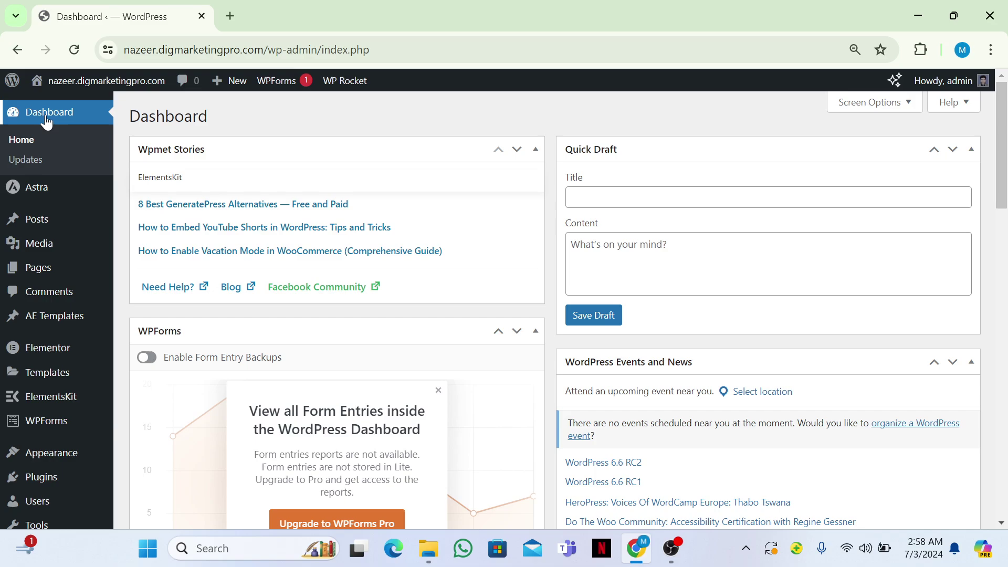
pyautogui.moveTo(36, 479)
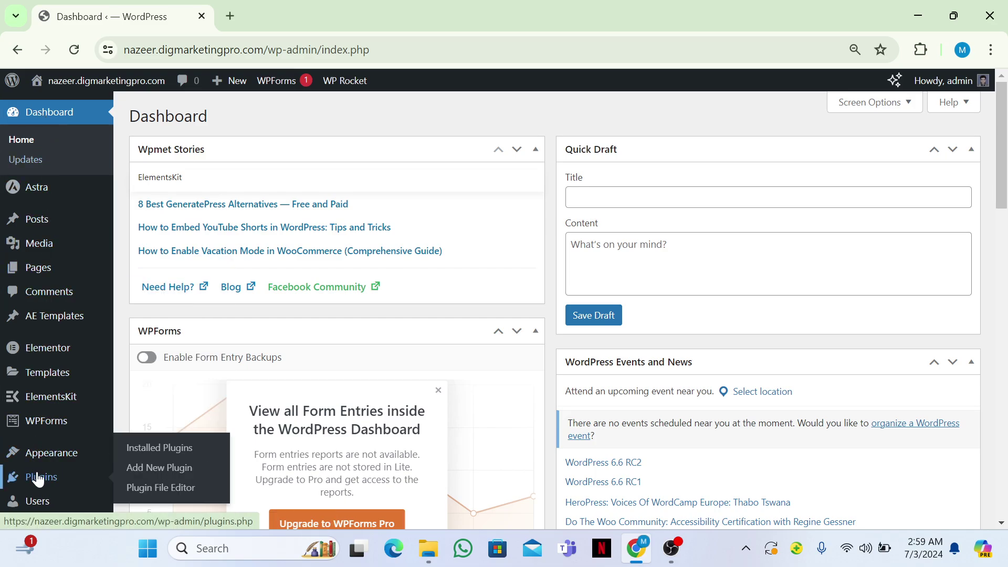
pyautogui.click(153, 474)
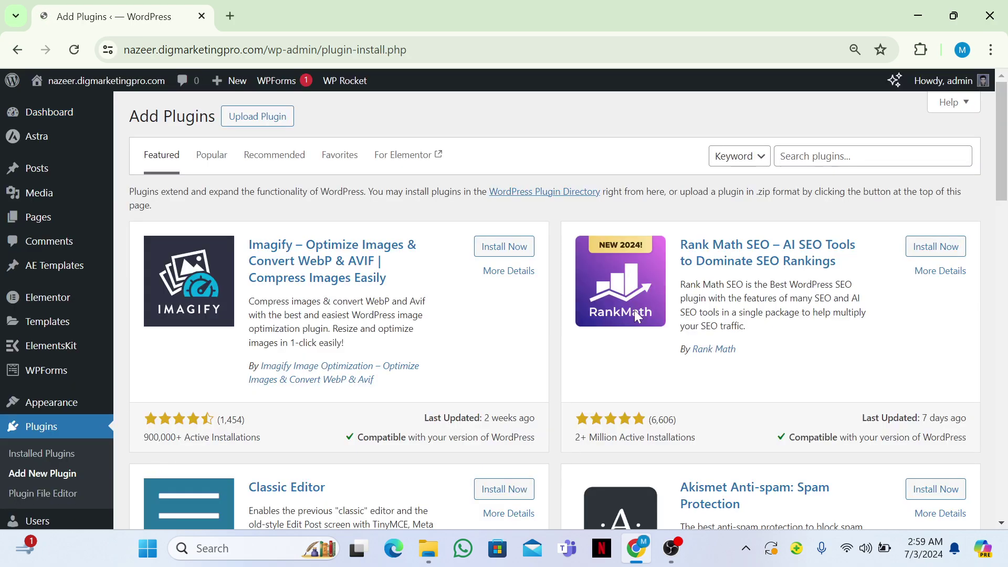
pyautogui.click(826, 156)
pyautogui.write('elementskit')
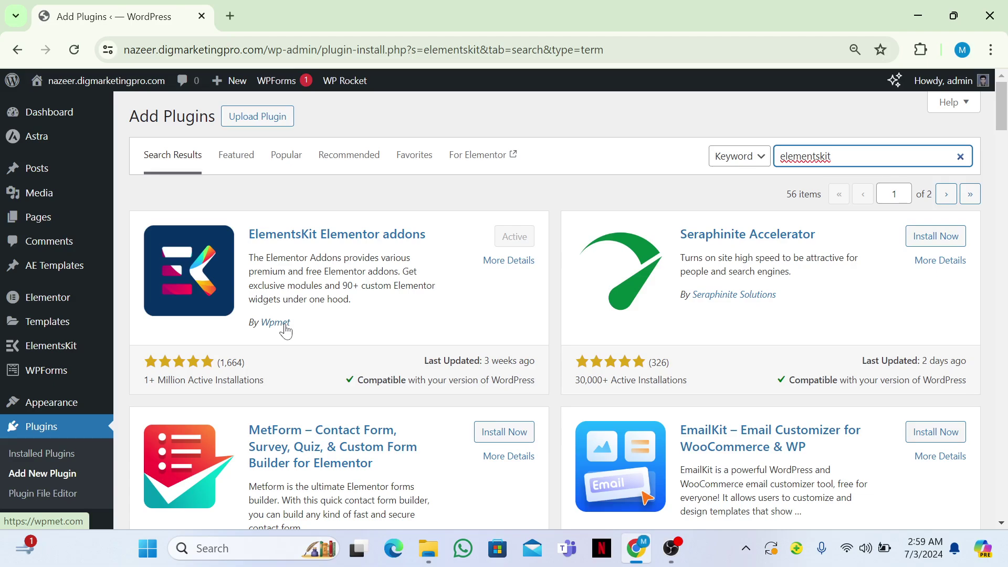
# Open the ElementsKit Header Footer templates in a new browser tab and show only the header templates
pyautogui.moveTo(53, 353)
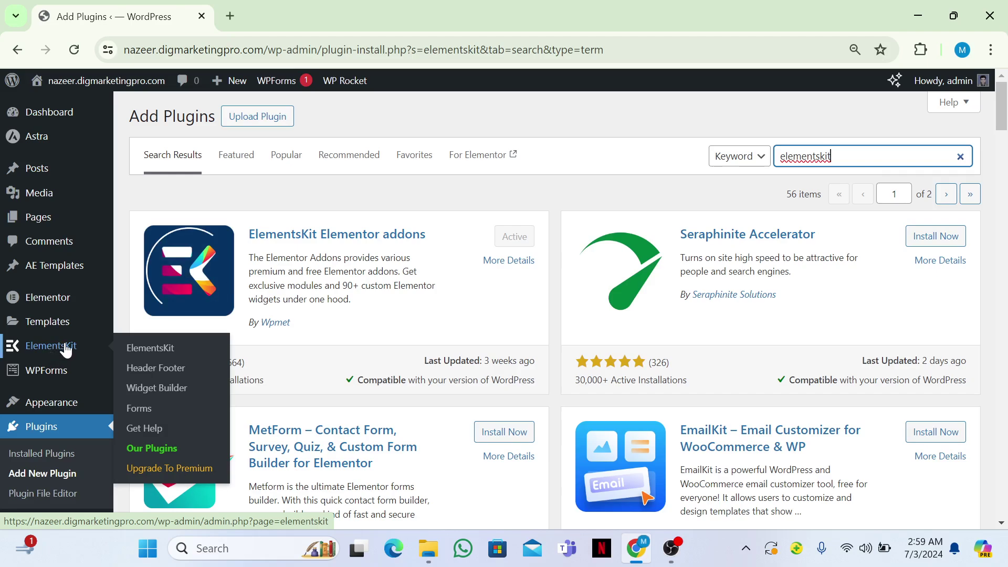
pyautogui.rightClick(152, 370)
pyautogui.click(210, 189)
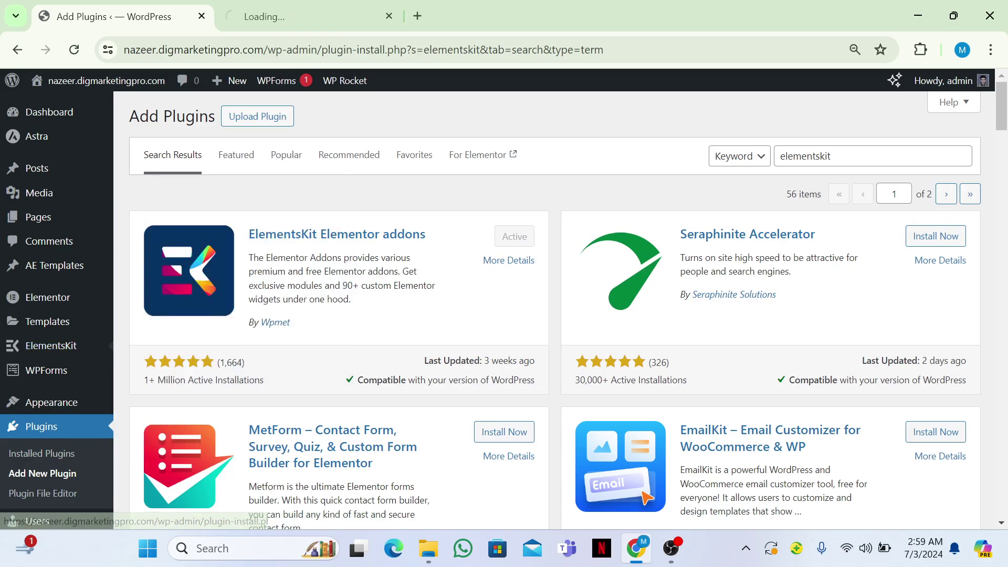
pyautogui.click(272, 14)
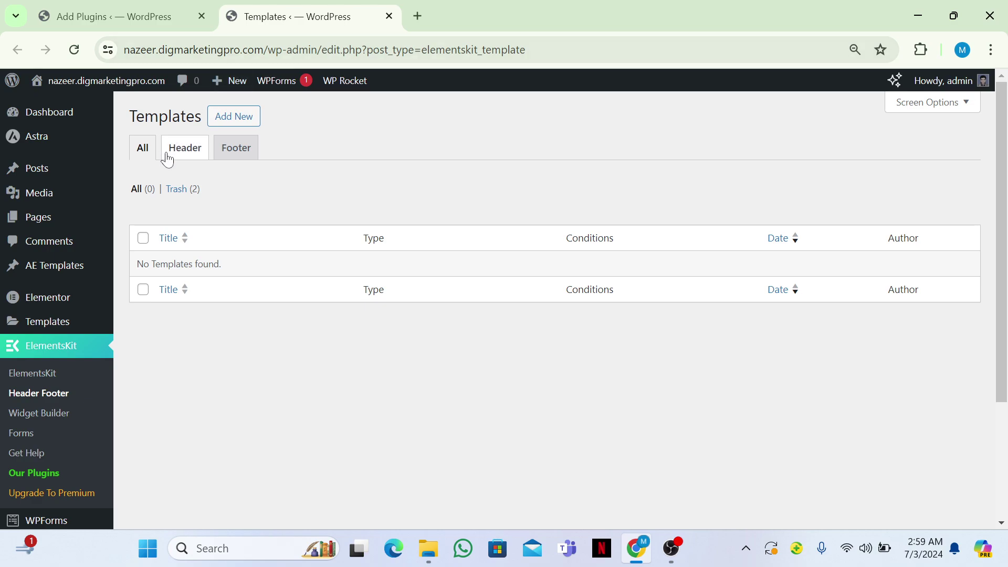
pyautogui.click(167, 154)
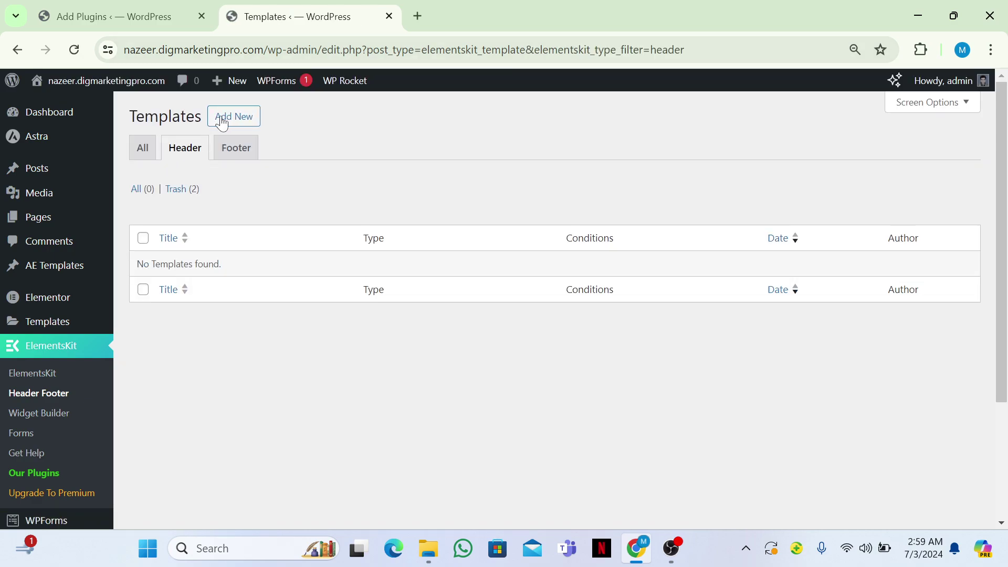
# Create an activated template titled "Header" with type Header and condition Entire Site, and open its content for editing
pyautogui.click(230, 118)
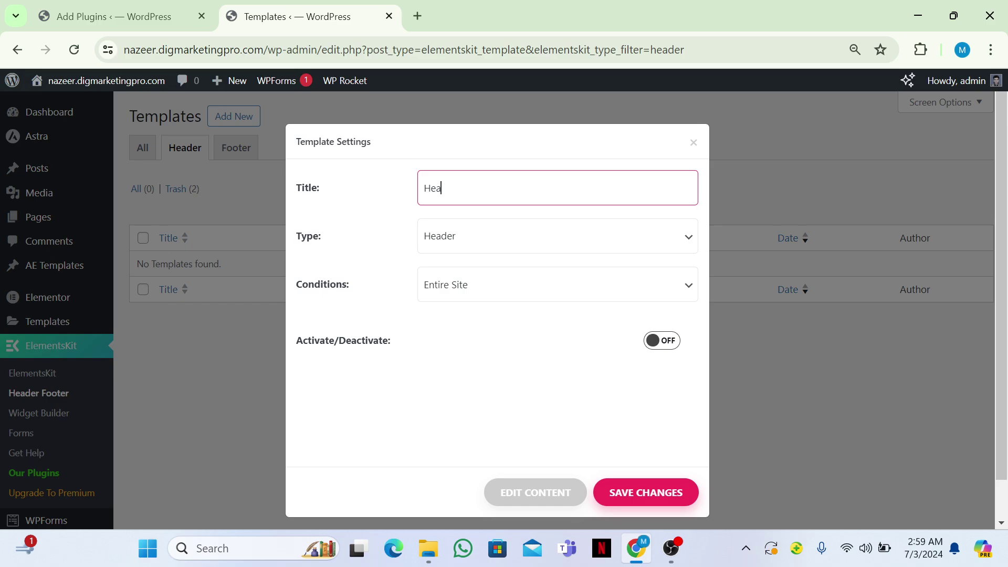
pyautogui.click(505, 241)
pyautogui.click(502, 239)
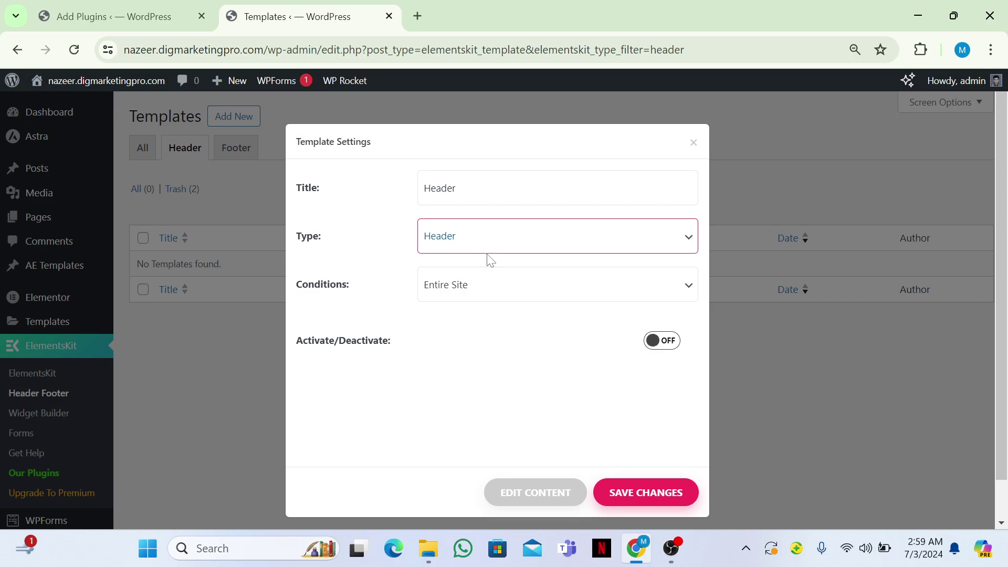
pyautogui.click(471, 287)
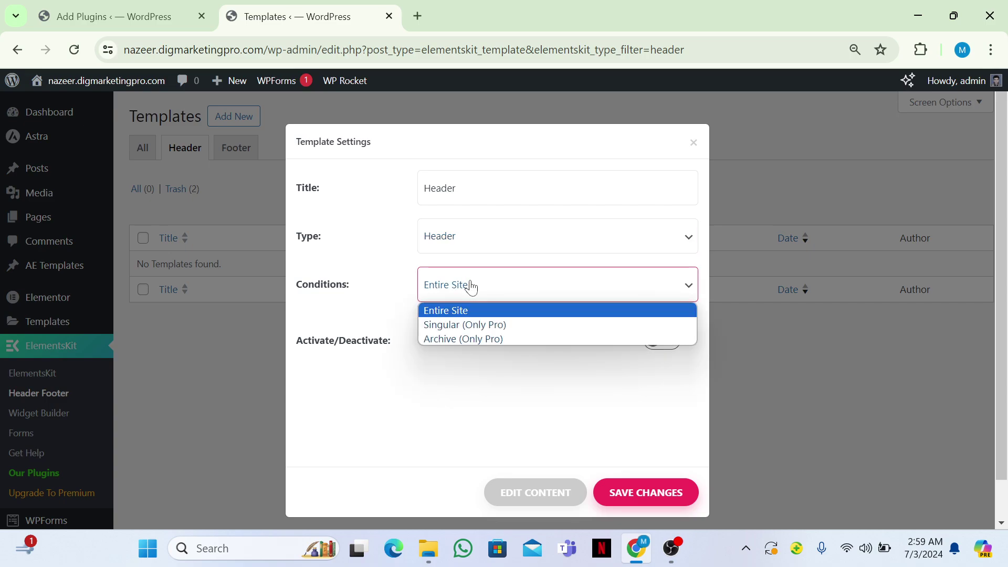
pyautogui.click(470, 286)
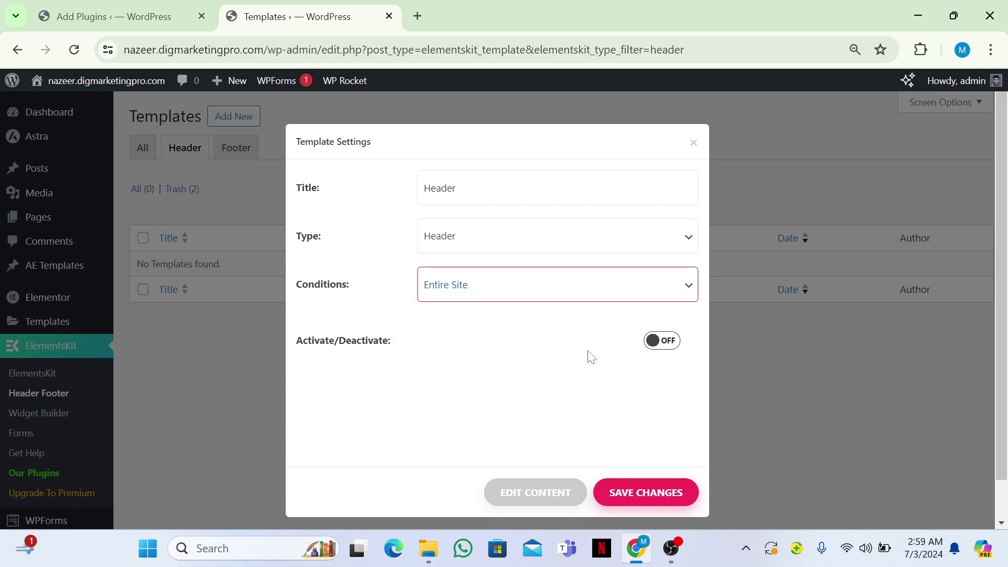
pyautogui.click(661, 348)
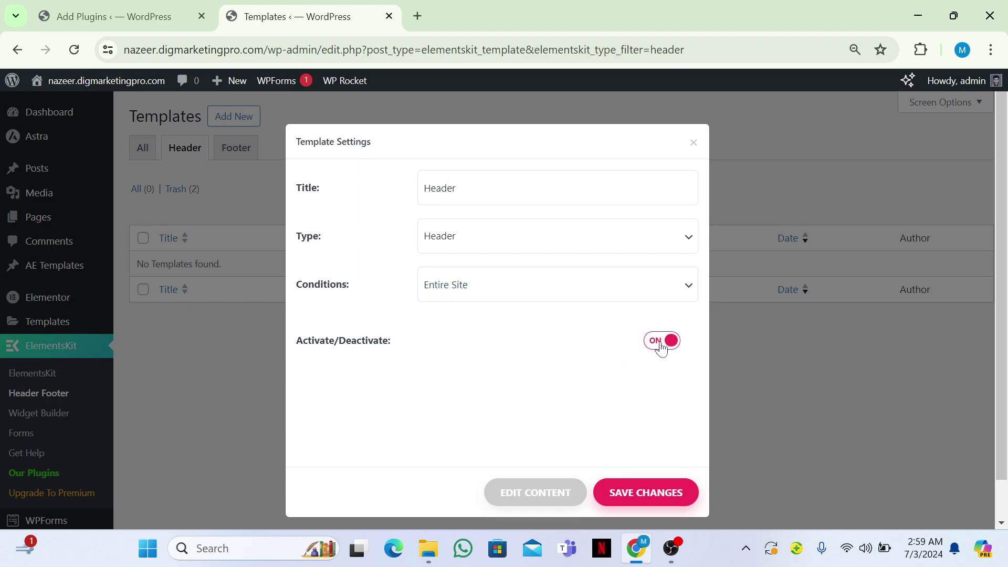
pyautogui.click(521, 490)
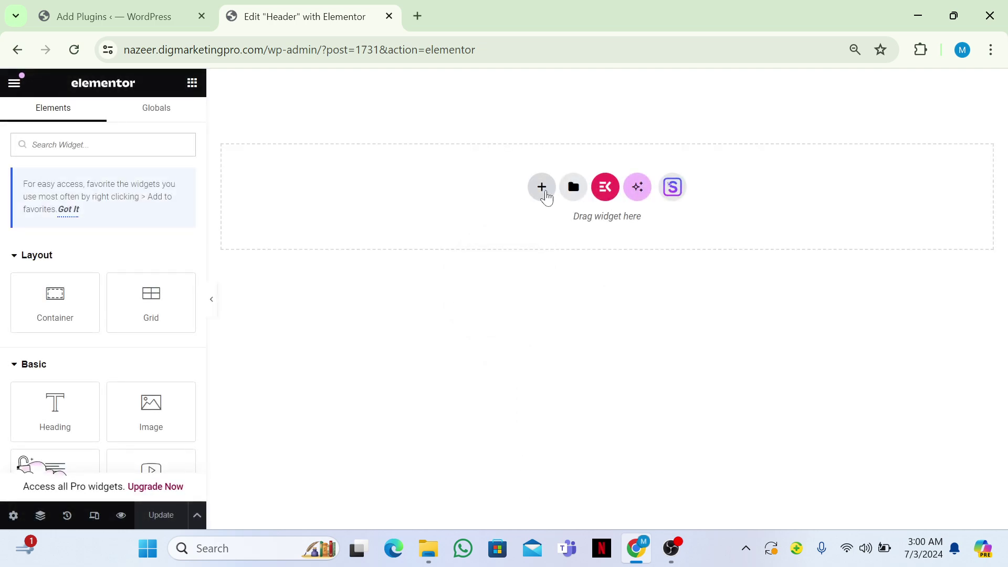
# Add a three-column container structure with a wide middle column and narrow outer columns to the header
pyautogui.click(545, 190)
pyautogui.click(556, 225)
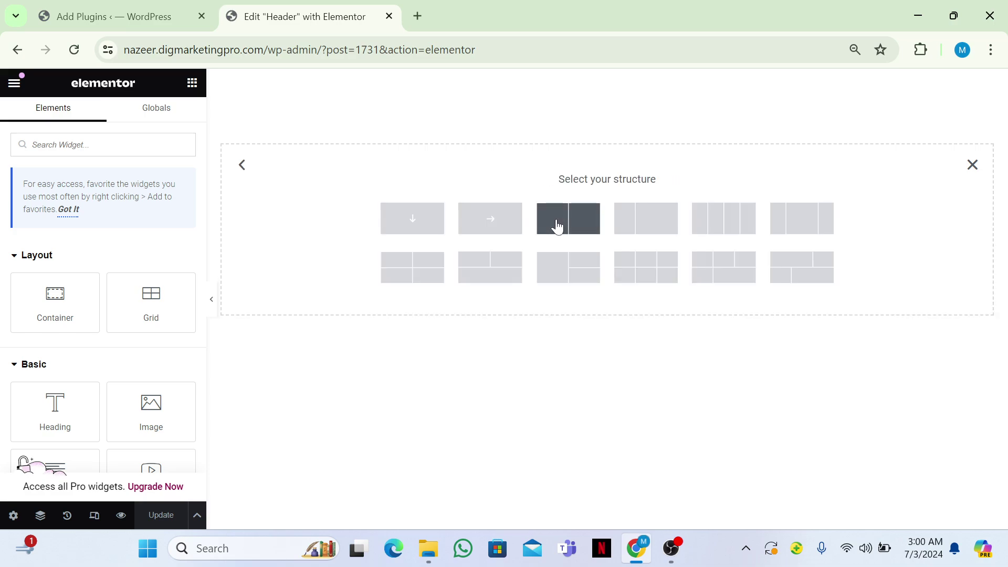
pyautogui.click(793, 222)
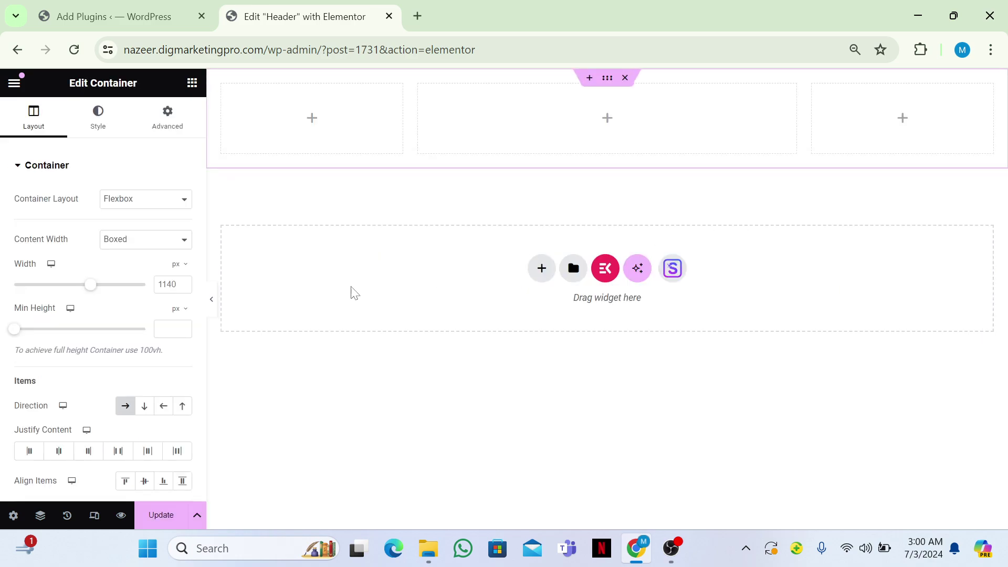
# Place an Image widget in the first column and use logo-green-2.svg from the media library as its image
pyautogui.click(193, 89)
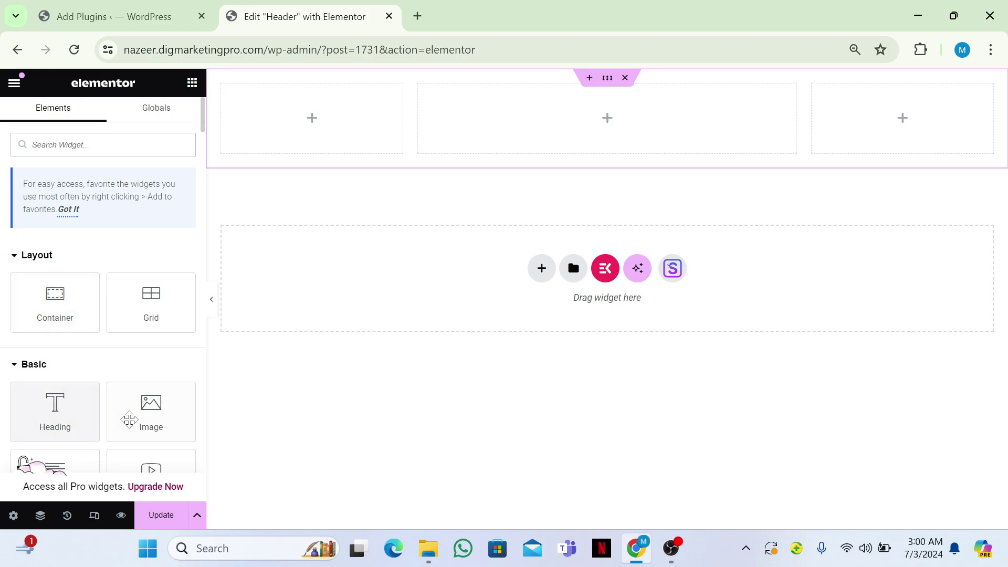
pyautogui.moveTo(134, 420); pyautogui.dragTo(323, 133)
pyautogui.moveTo(162, 230)
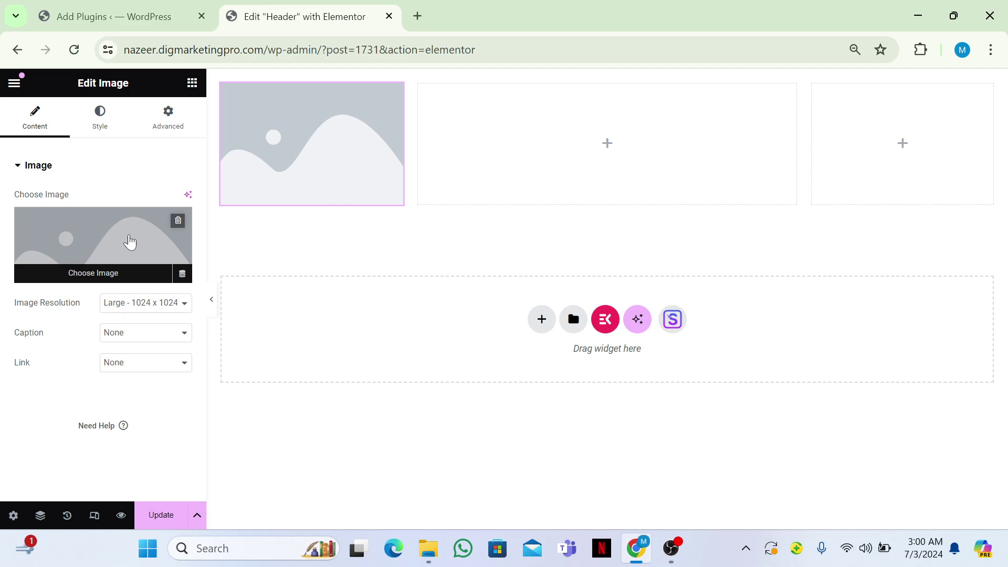
pyautogui.click(130, 242)
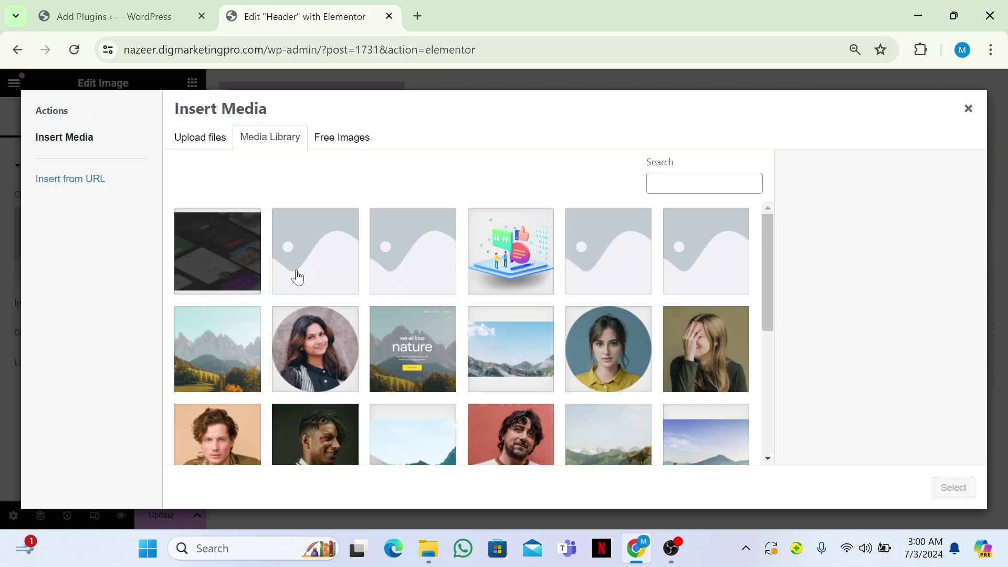
pyautogui.scroll(-5, 297, 277)
pyautogui.click(413, 370)
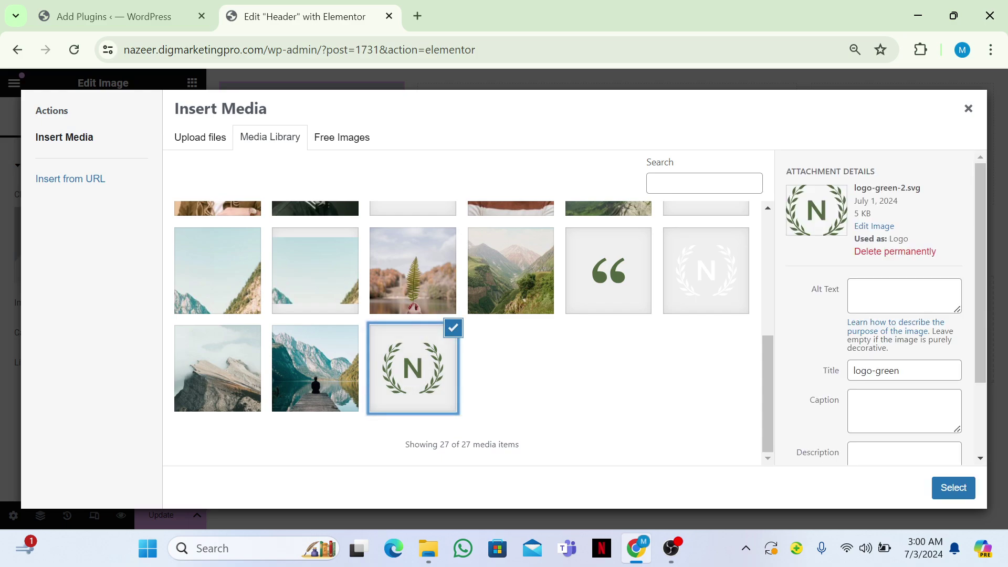
pyautogui.press('Return')
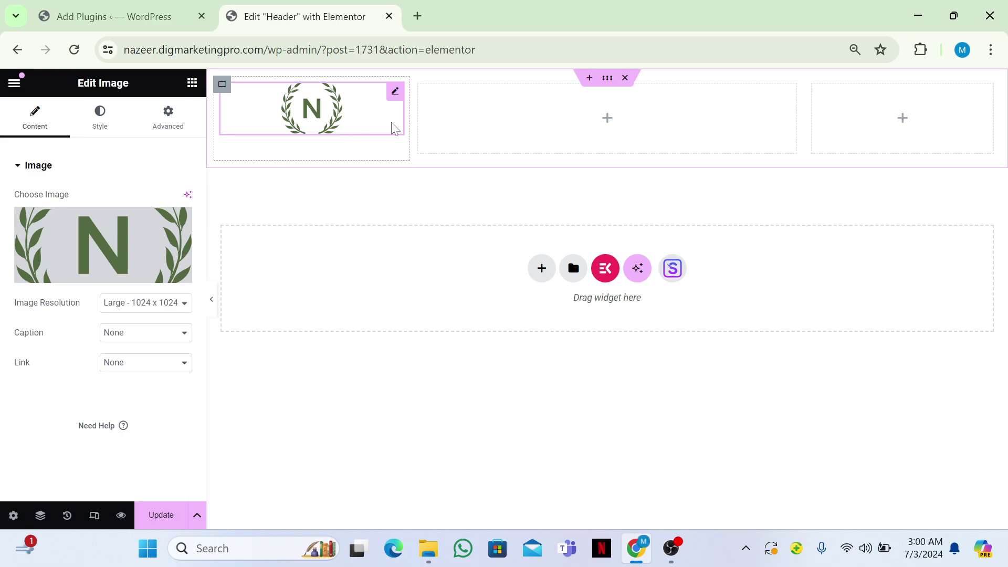
# Place an ElementsKit Nav Menu widget in the middle column and assign it the Main Menu
pyautogui.click(192, 84)
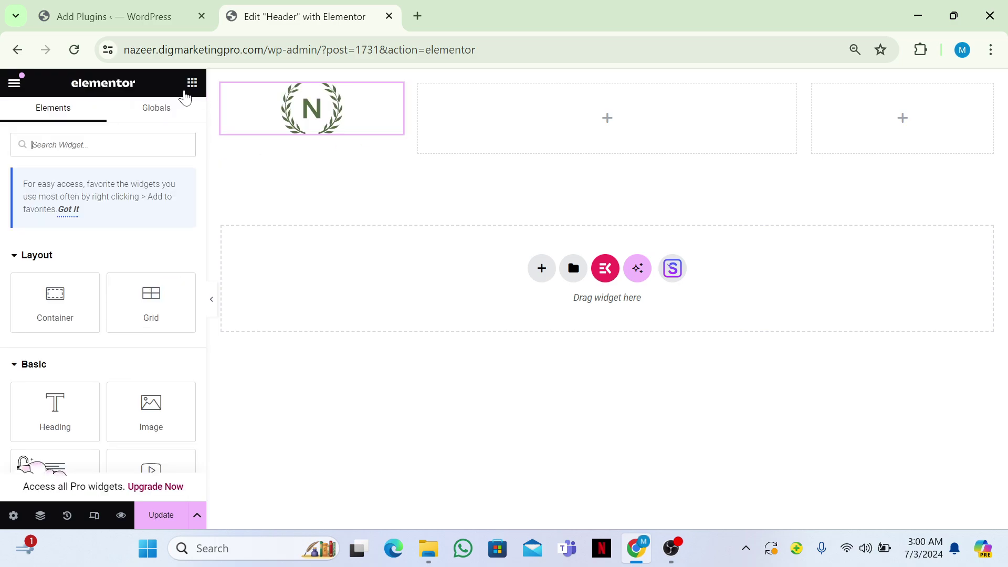
pyautogui.write('menu')
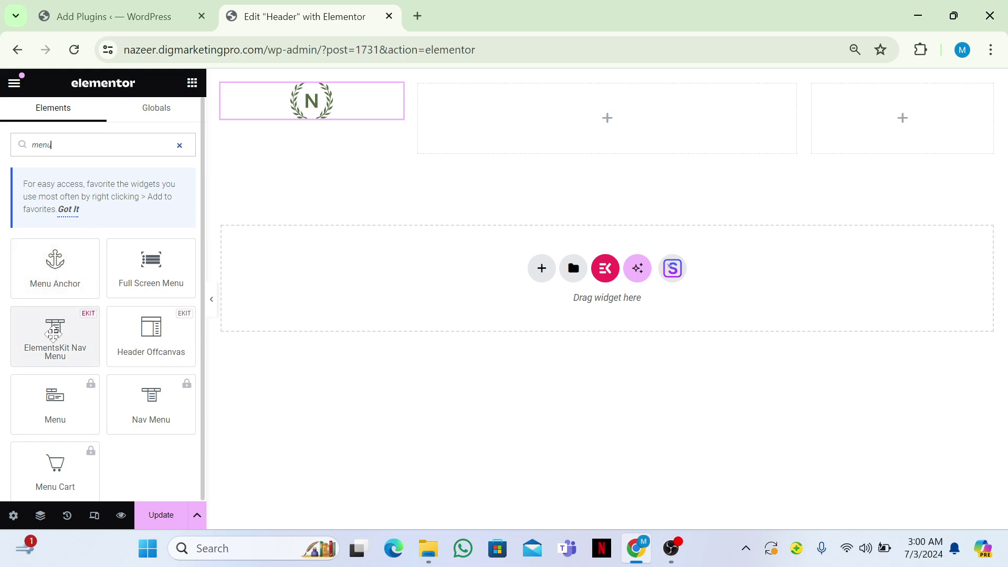
pyautogui.moveTo(54, 334); pyautogui.dragTo(489, 120)
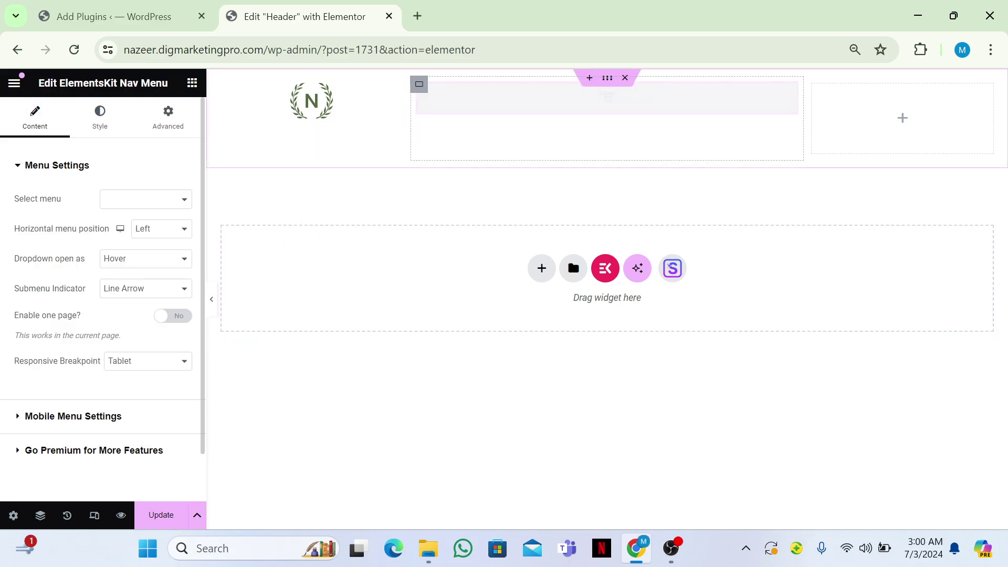
pyautogui.click(121, 202)
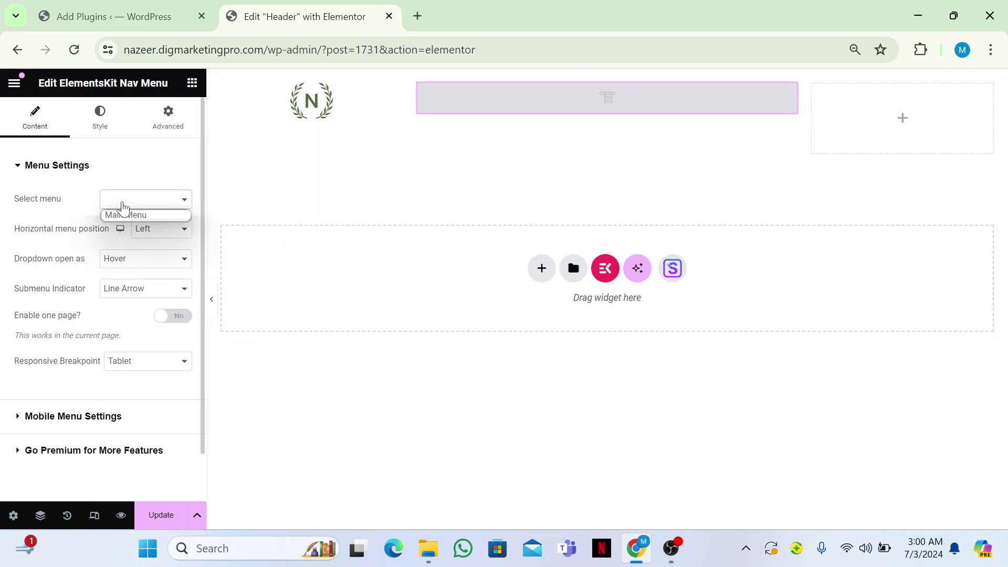
pyautogui.click(127, 215)
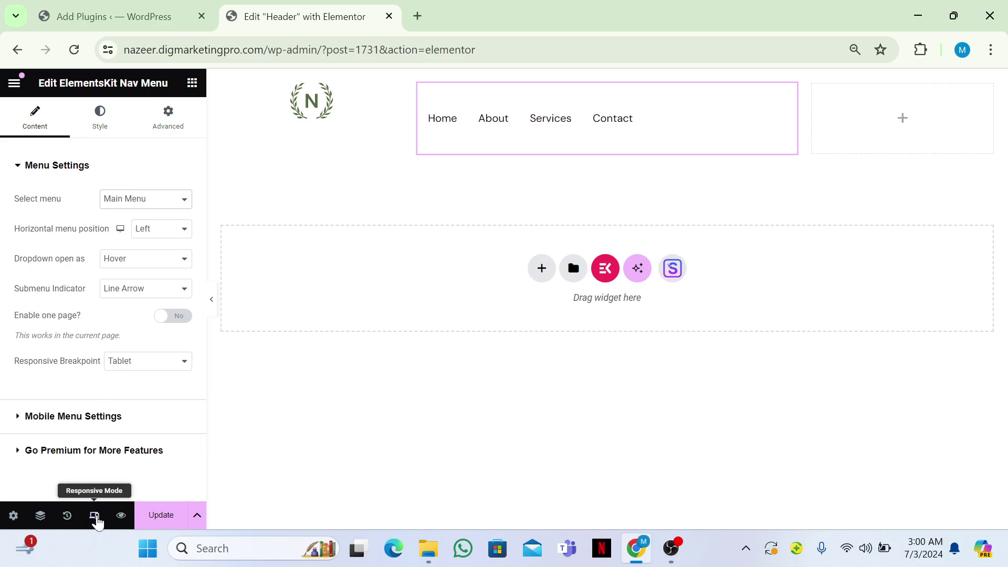
# Switch the editor to the Mobile Portrait view and place a Header Search widget in the empty third container
pyautogui.click(95, 517)
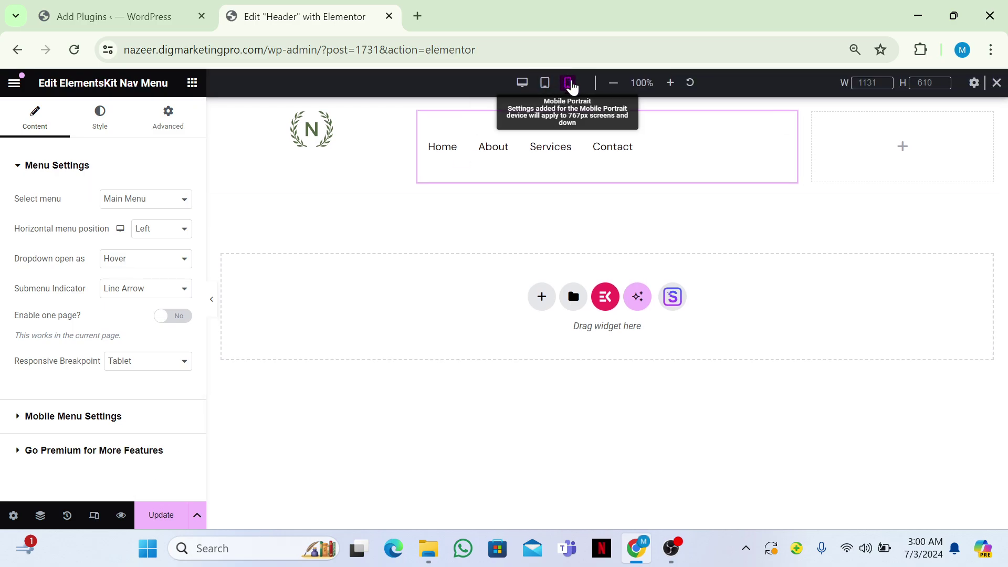
pyautogui.click(569, 84)
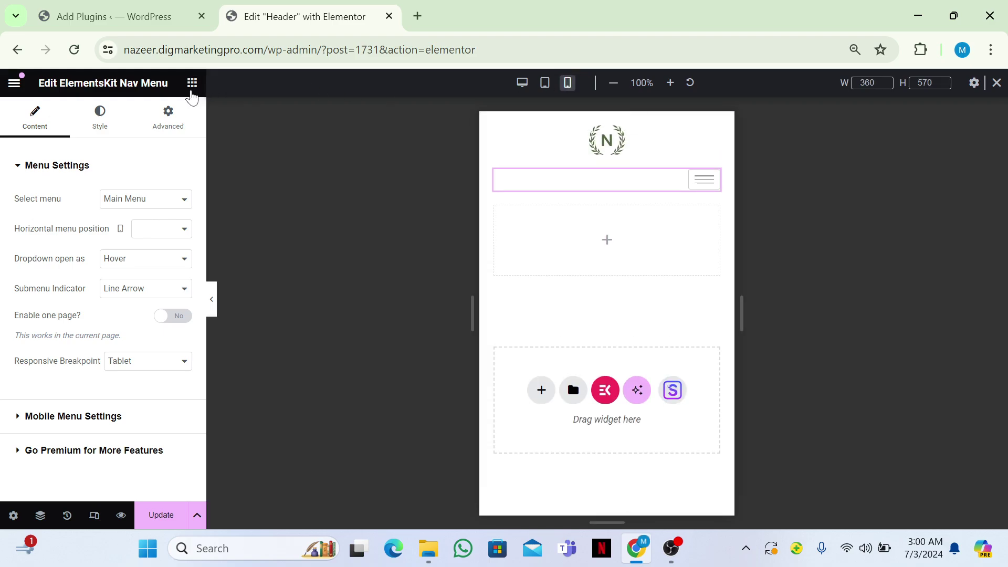
pyautogui.click(191, 88)
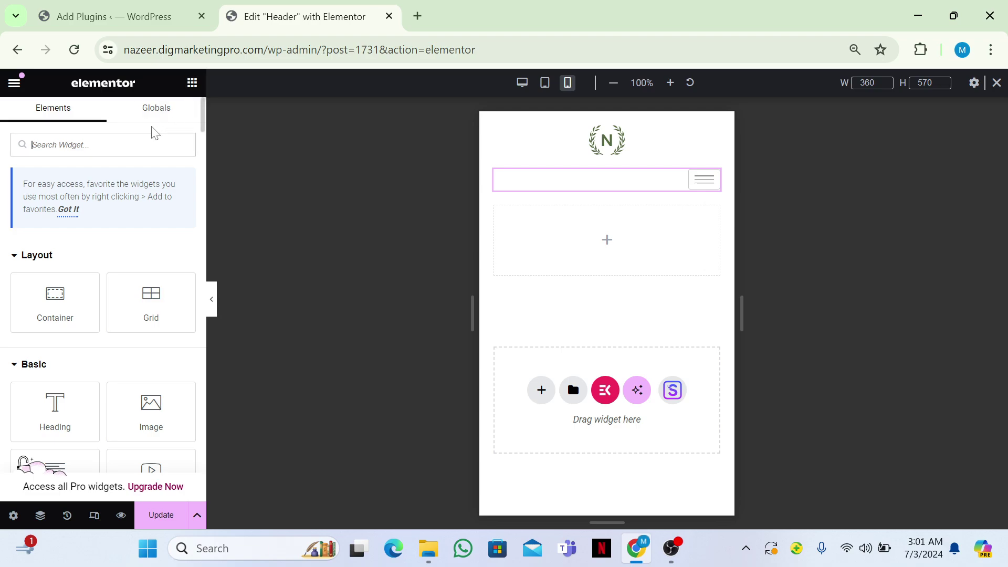
pyautogui.write('sear')
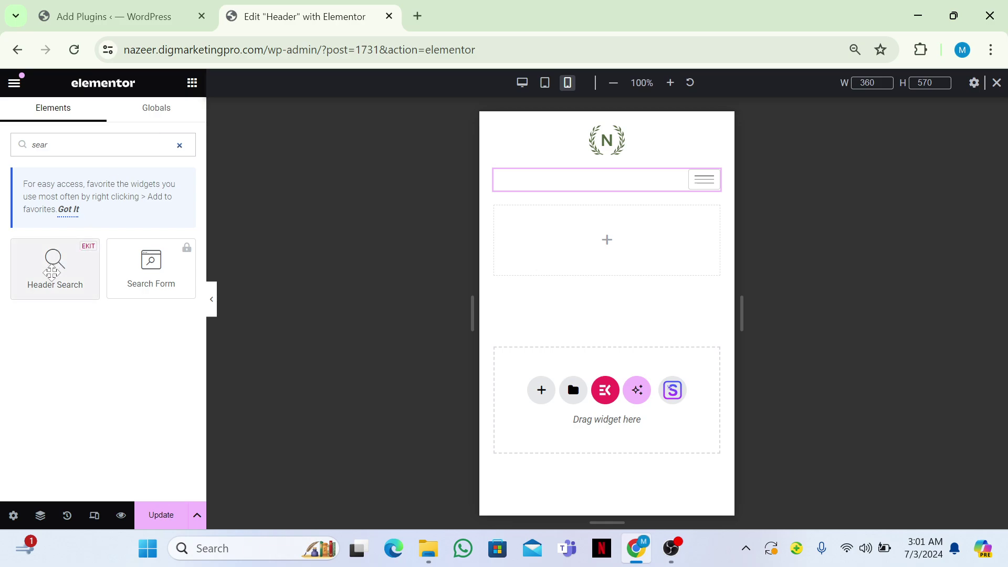
pyautogui.moveTo(51, 272); pyautogui.dragTo(538, 241)
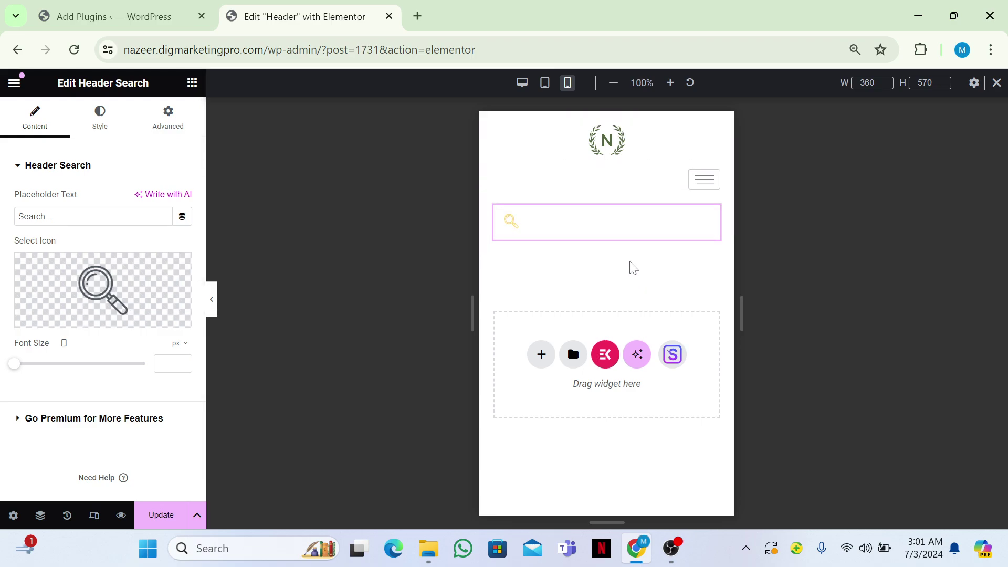
# Open the Navigator and collapse the containers that hold the search widget and the nav menu
pyautogui.rightClick(610, 232)
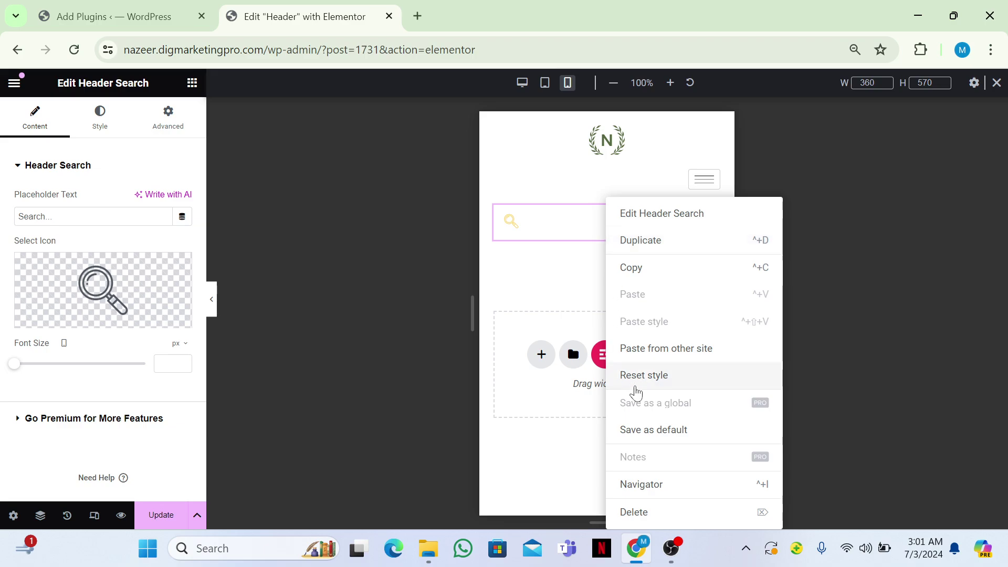
pyautogui.click(641, 486)
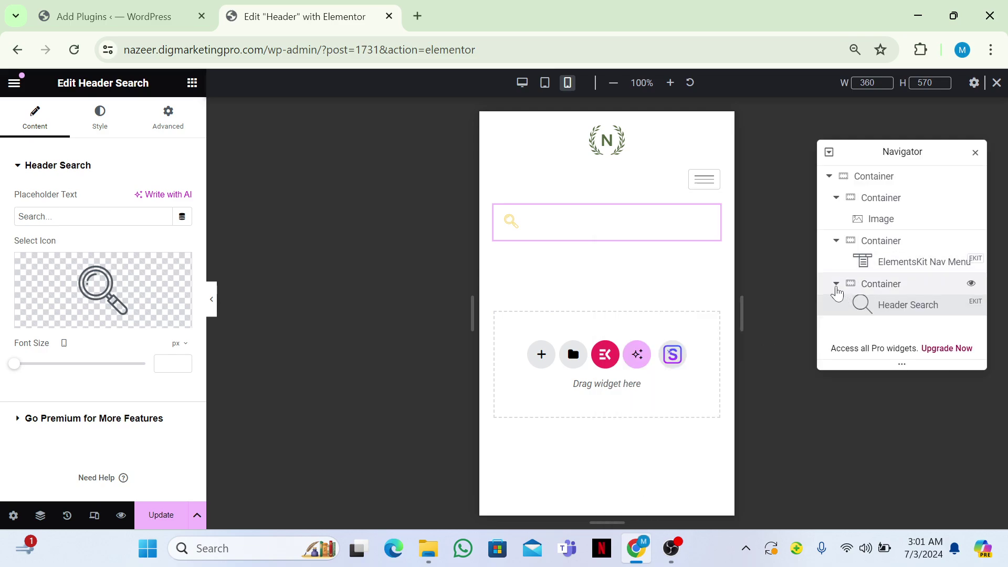
pyautogui.click(836, 286)
pyautogui.click(831, 248)
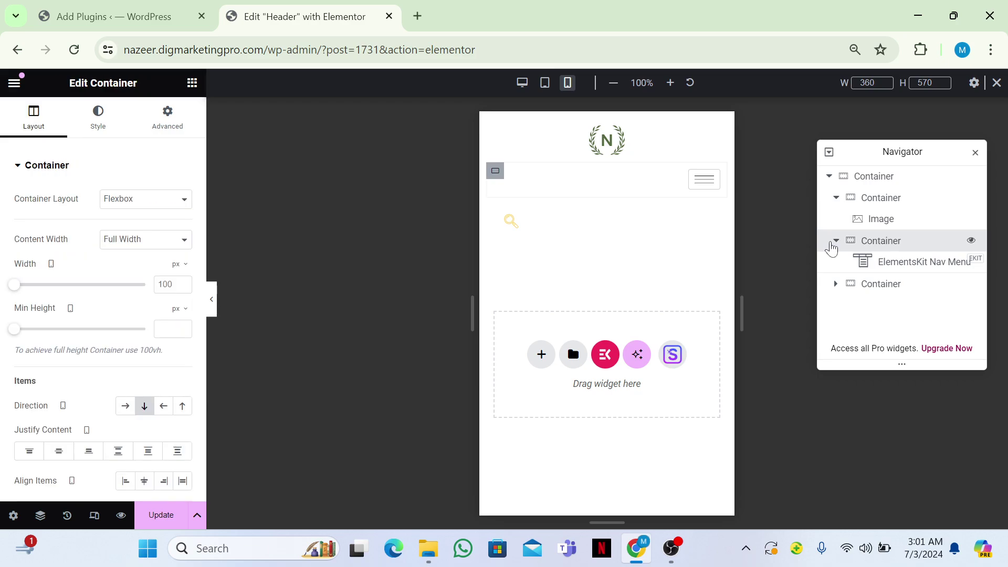
pyautogui.click(835, 241)
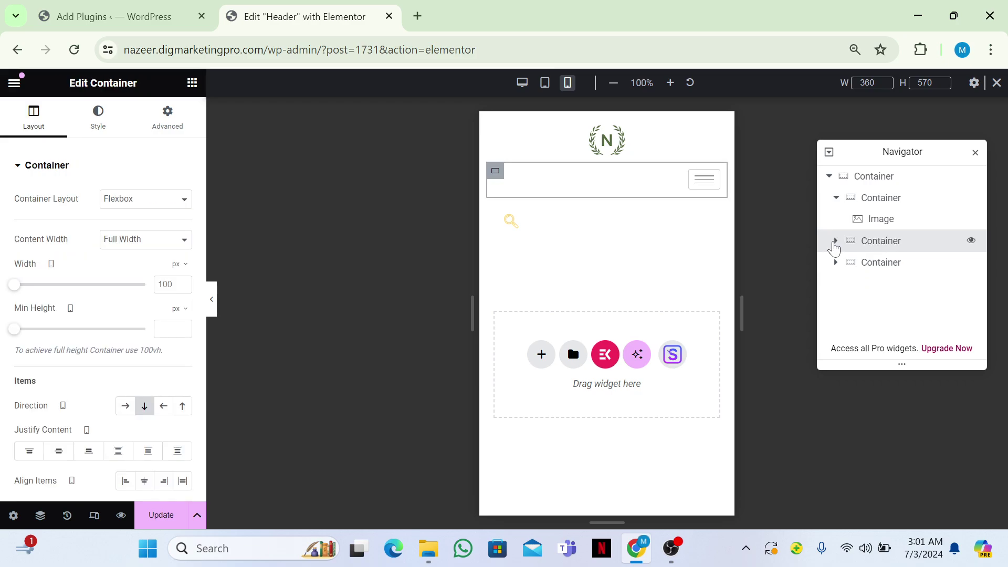
# Move the nav menu container below the search container in the Navigator, and close the Navigator
pyautogui.moveTo(881, 243); pyautogui.dragTo(874, 269)
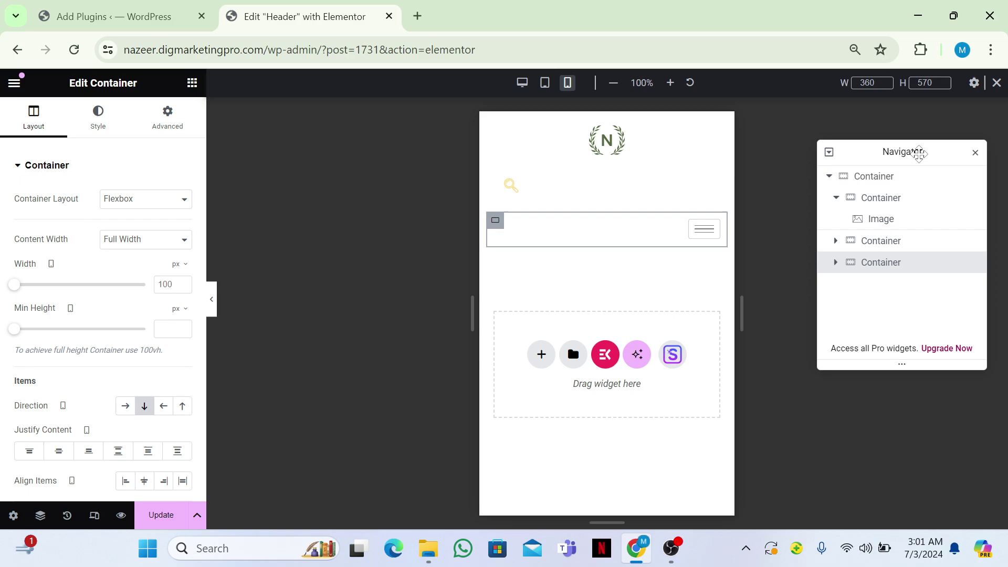
pyautogui.click(976, 153)
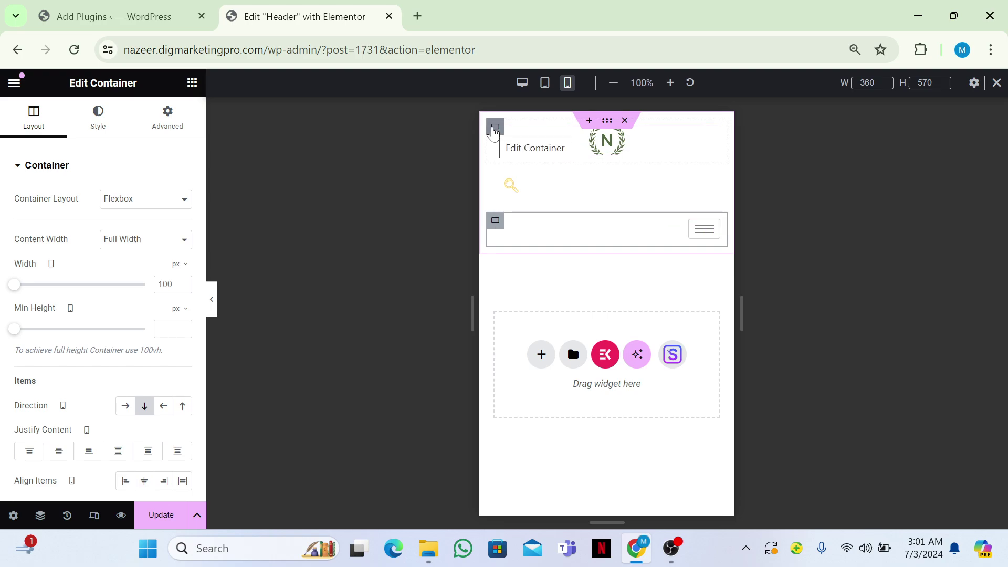
# Set the mobile width of the logo container to 50 vw
pyautogui.click(495, 129)
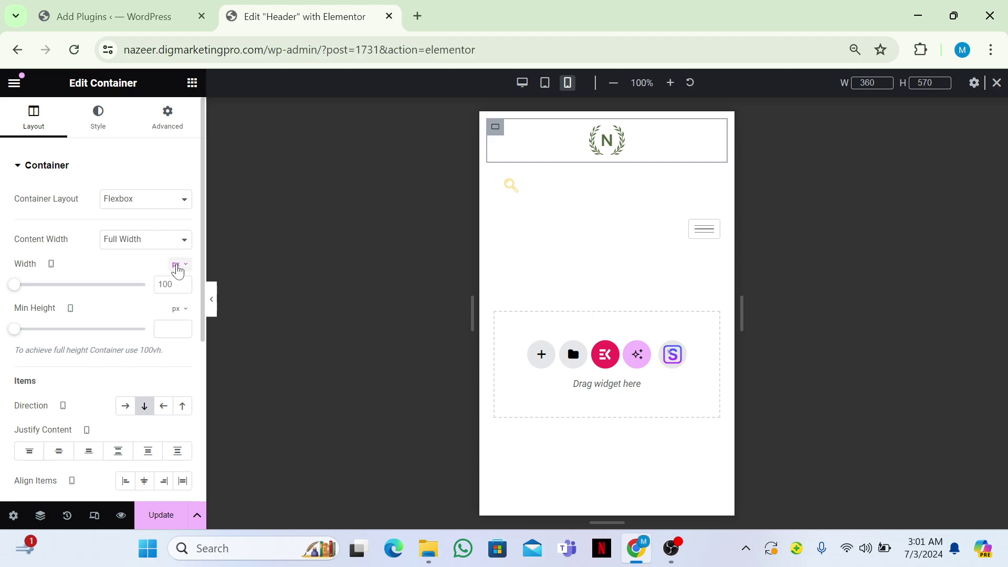
pyautogui.click(178, 269)
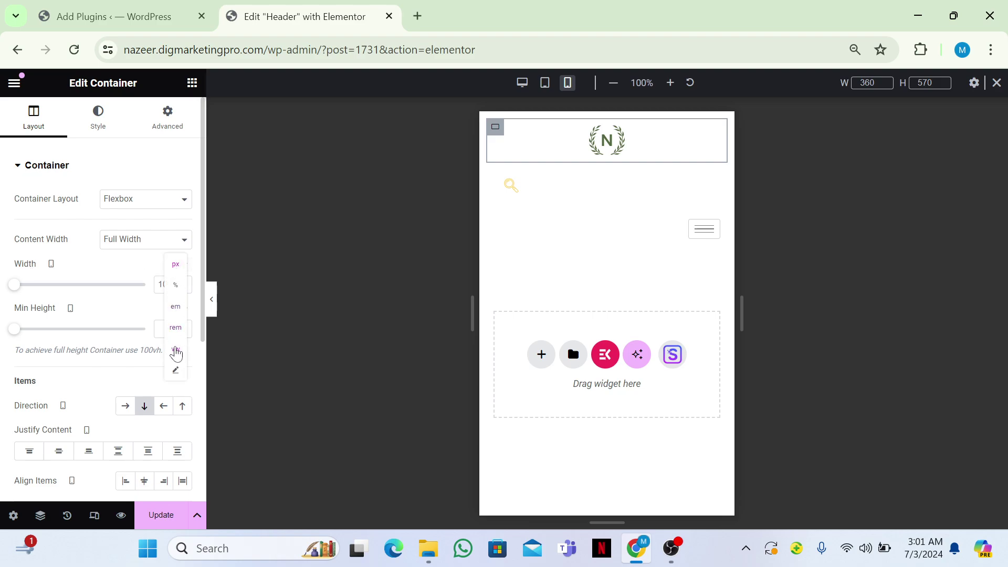
pyautogui.click(176, 350)
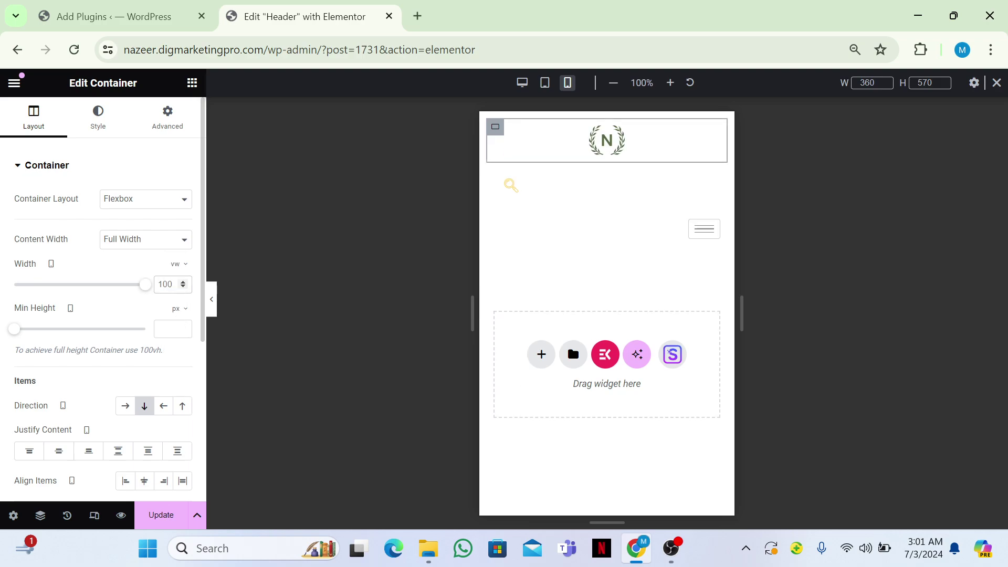
pyautogui.doubleClick(166, 284)
pyautogui.write('50')
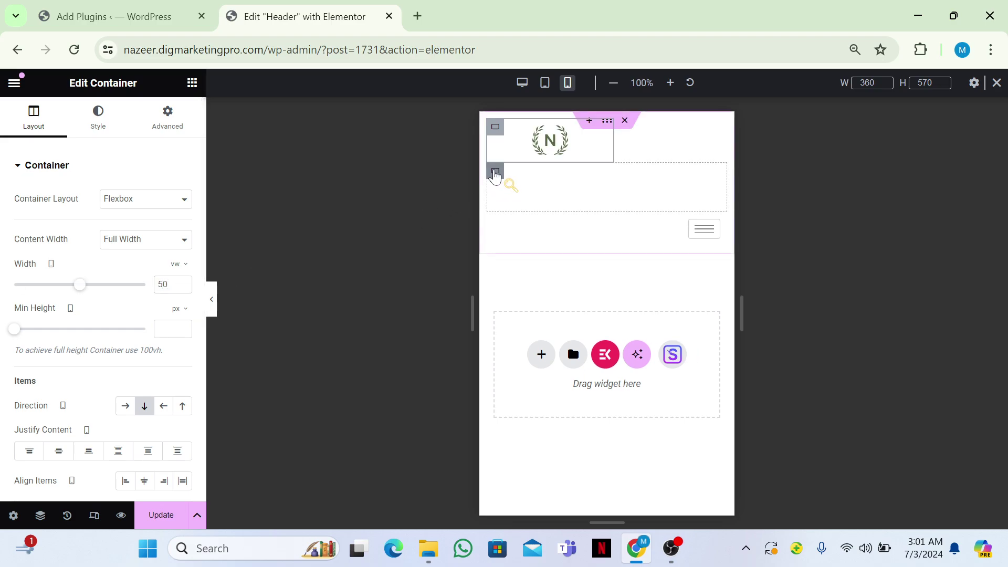
# Set the mobile widths of the search container and the nav menu container to 20 vw each
pyautogui.click(496, 173)
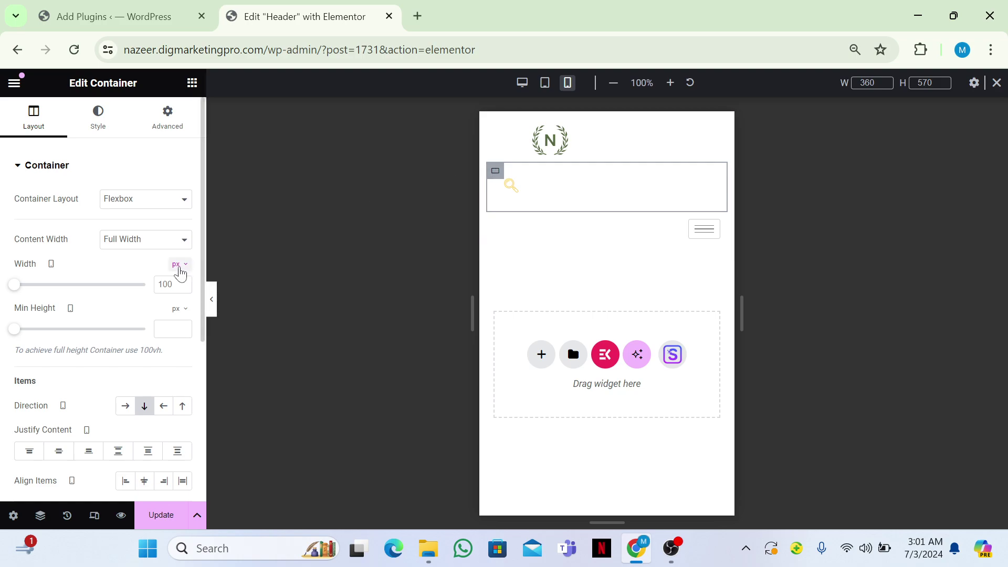
pyautogui.click(179, 267)
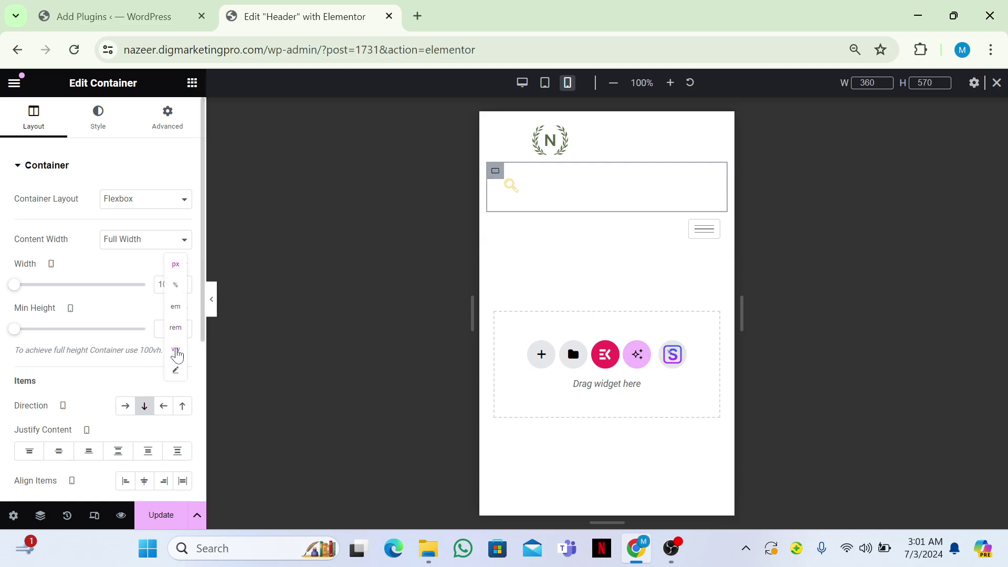
pyautogui.click(177, 350)
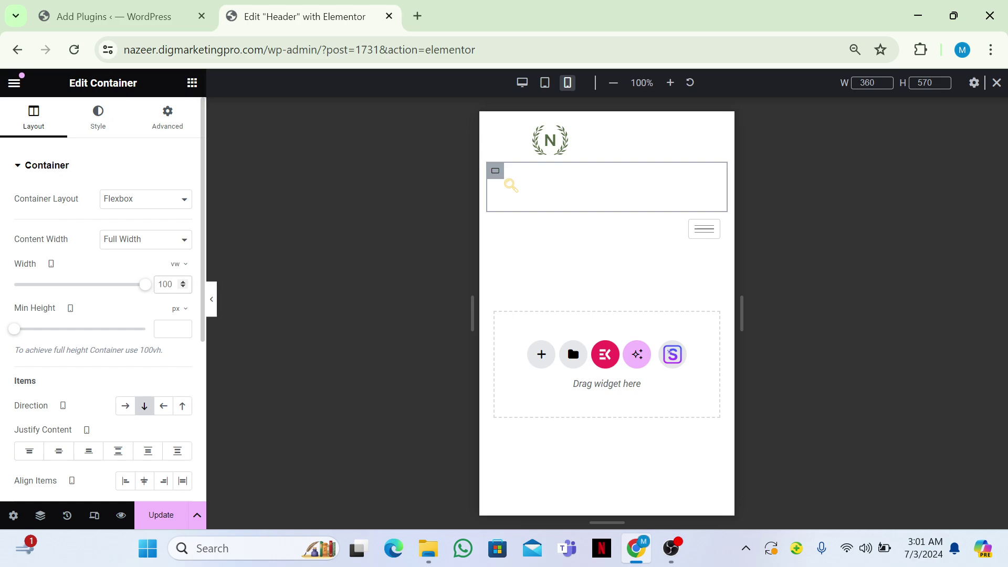
pyautogui.write('20')
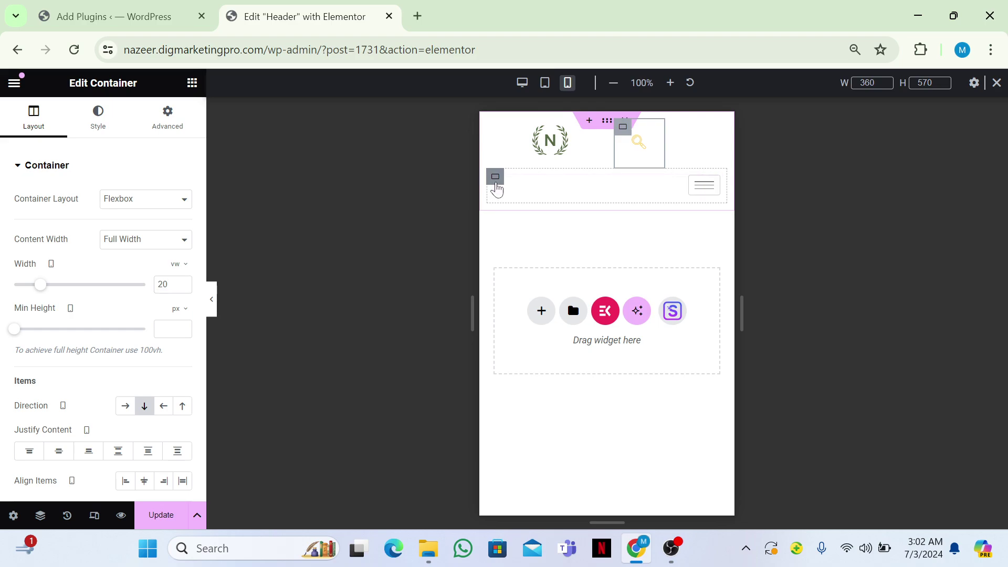
pyautogui.click(496, 183)
pyautogui.click(183, 265)
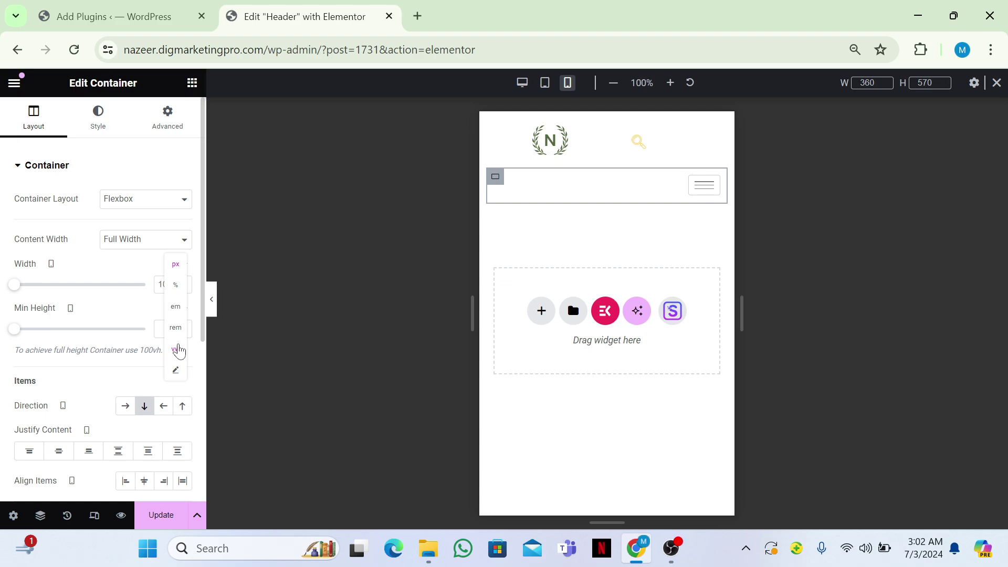
pyautogui.click(179, 350)
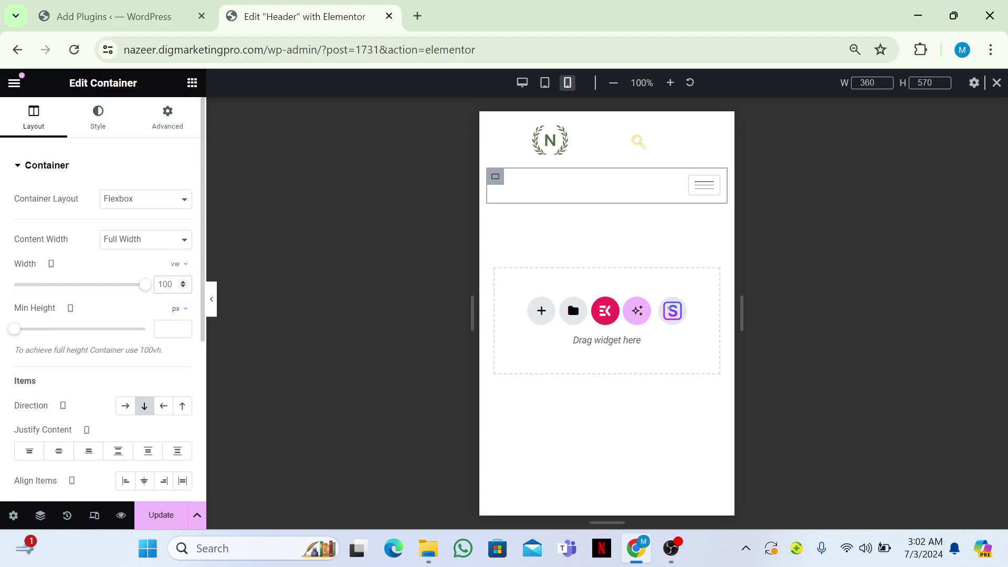
pyautogui.doubleClick(165, 284)
pyautogui.write('20')
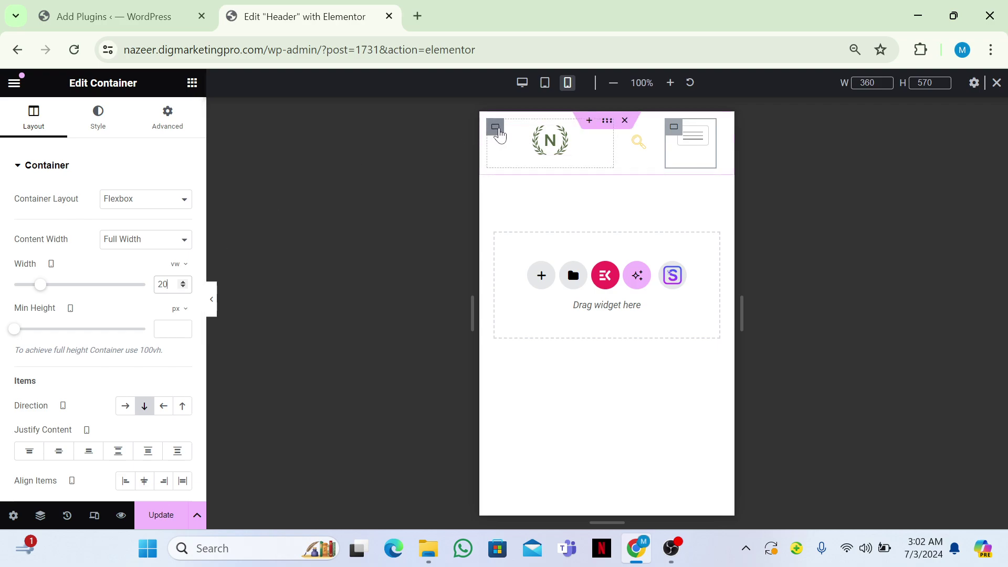
# Set the logo container's Justify Content to Center and its Align Items to Start
pyautogui.click(499, 134)
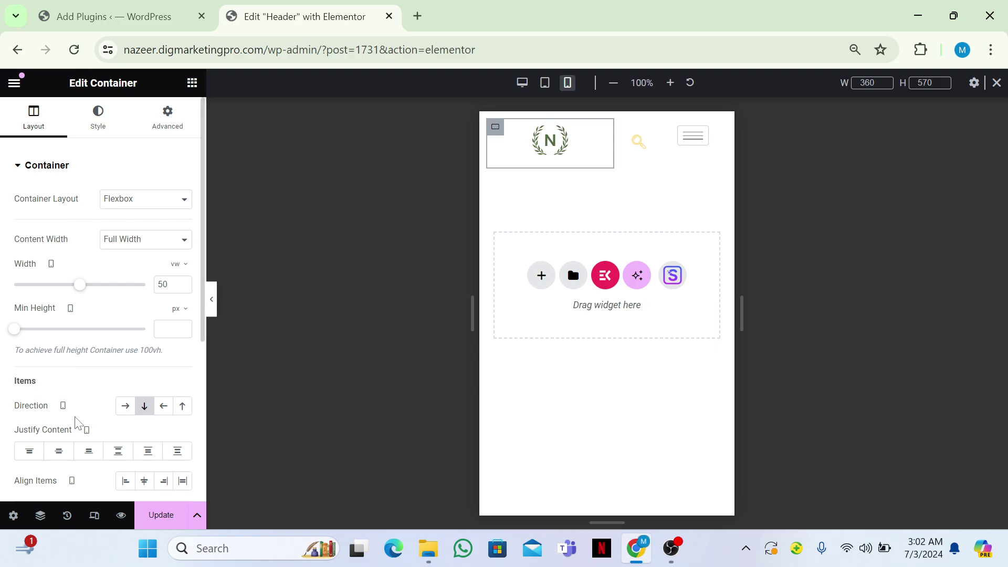
pyautogui.click(55, 454)
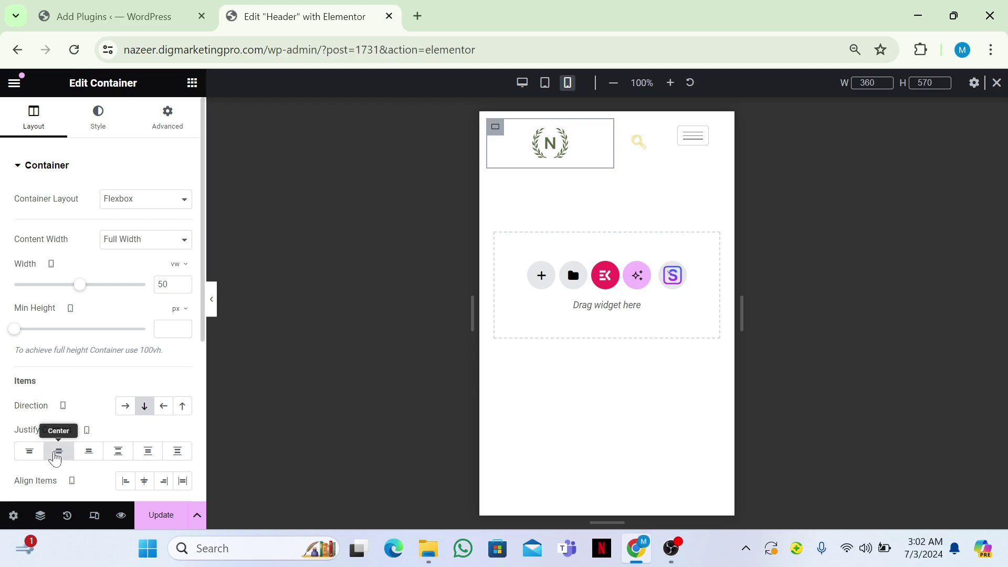
pyautogui.click(126, 482)
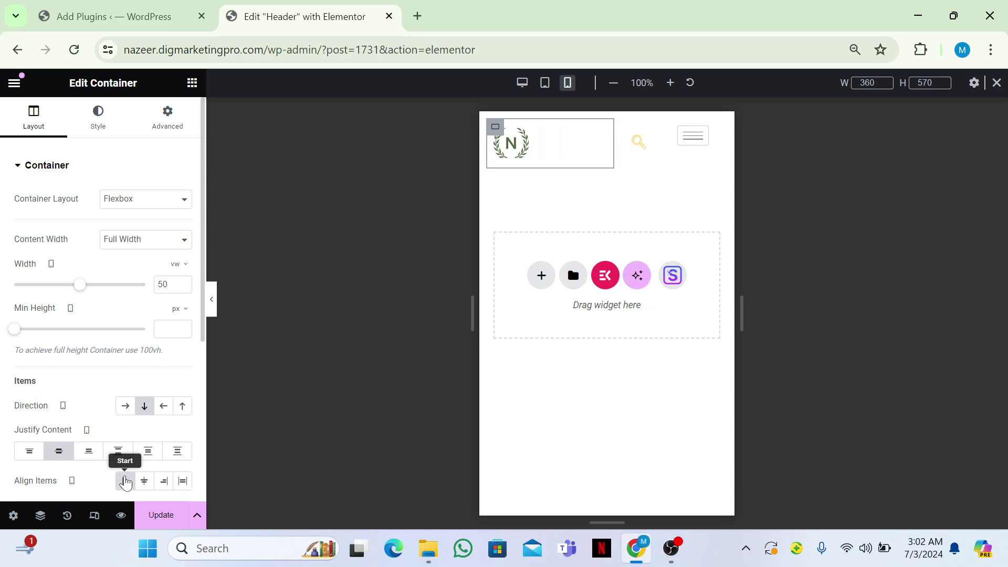
# Center the search container's content in both Justify Content and Align Items
pyautogui.click(622, 127)
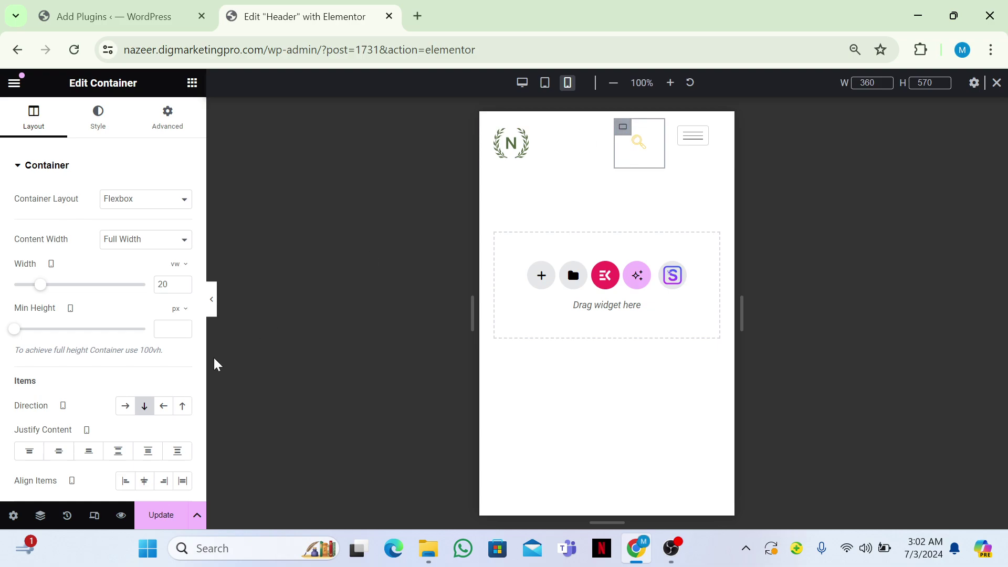
pyautogui.click(59, 454)
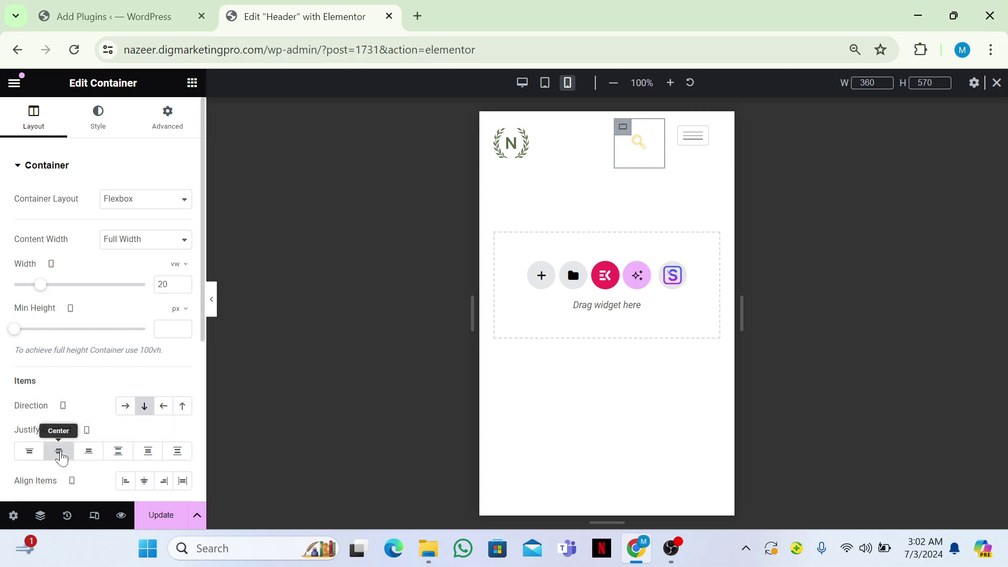
pyautogui.click(144, 482)
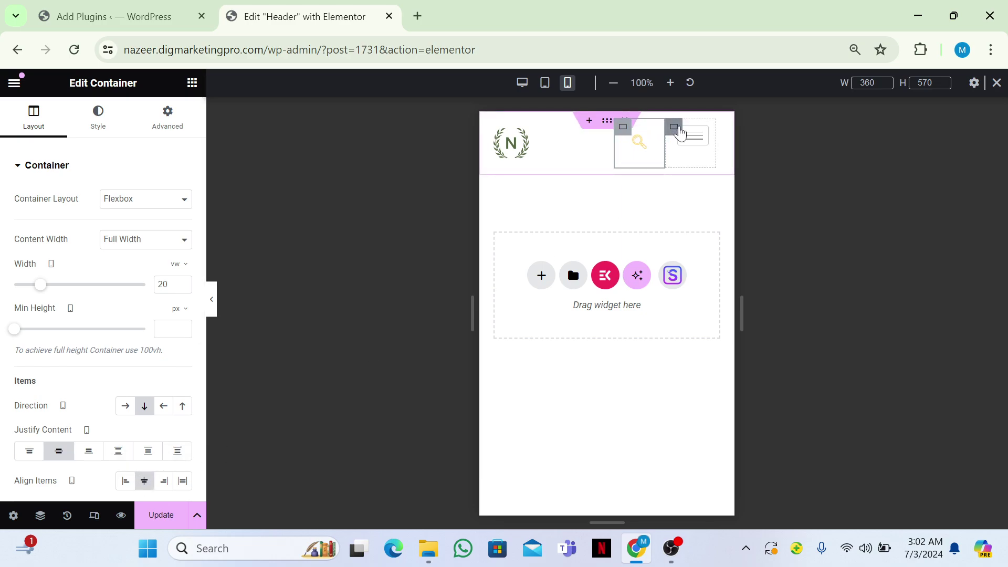
# Set the nav menu container's Justify Content to Center and its Align Items to End
pyautogui.click(677, 128)
pyautogui.click(62, 454)
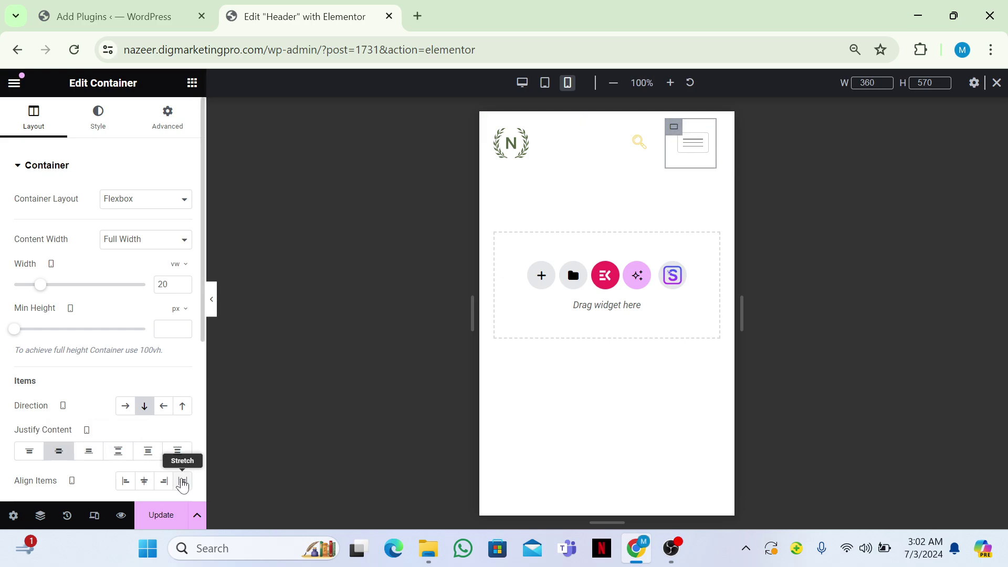
pyautogui.click(164, 481)
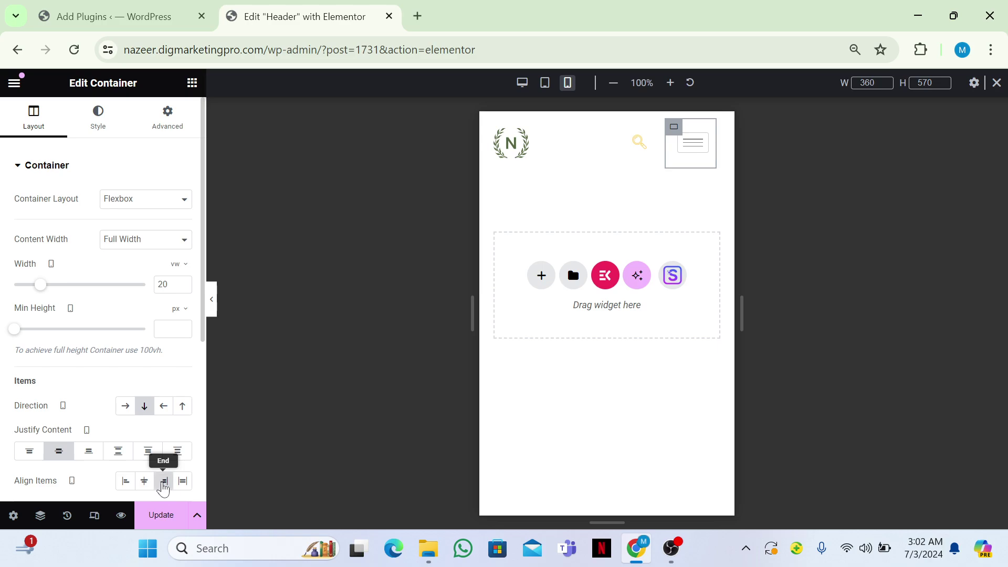
# Set the nav menu container's padding to 0 px on all sides and update the header
pyautogui.click(168, 122)
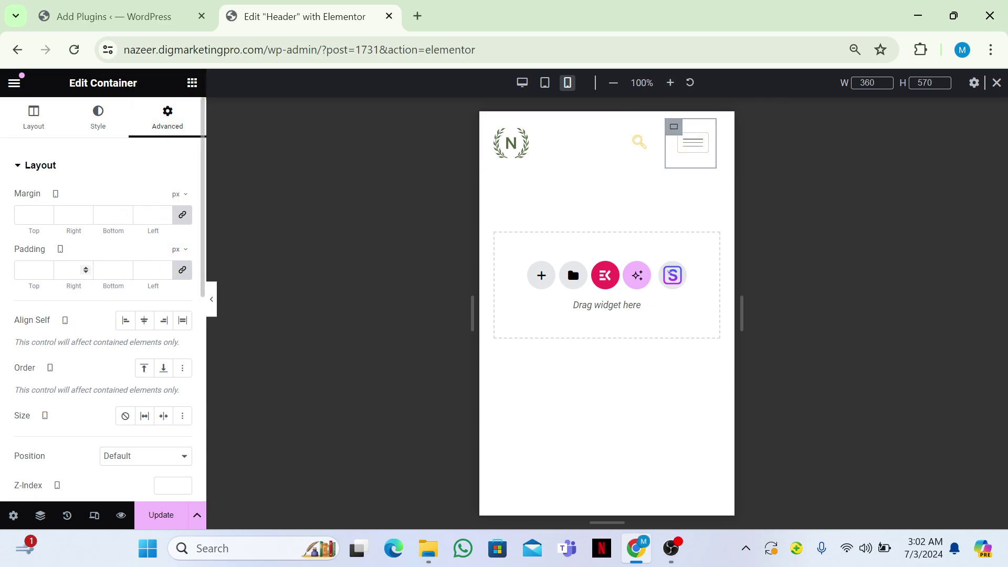
pyautogui.click(32, 270)
pyautogui.write('0')
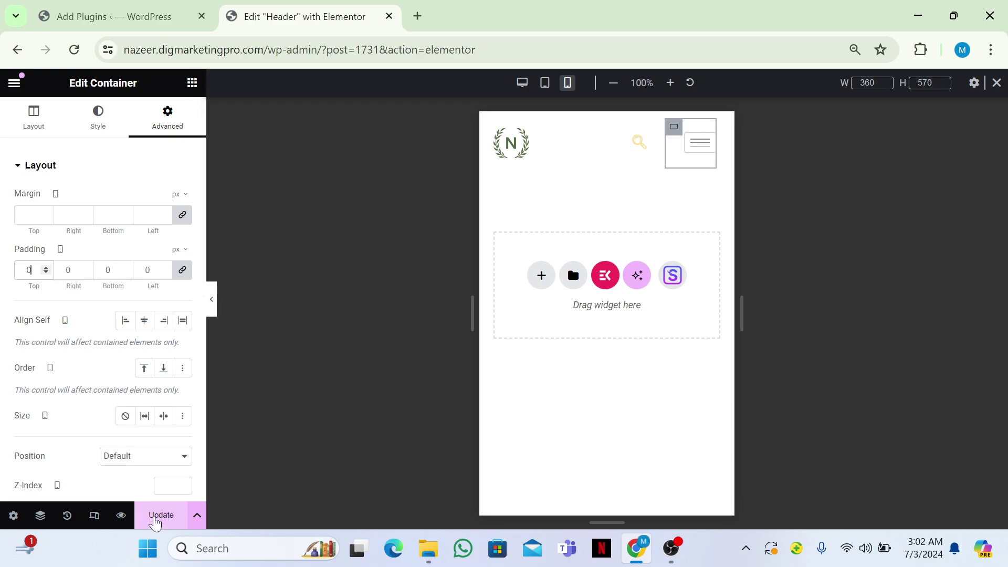
pyautogui.click(158, 517)
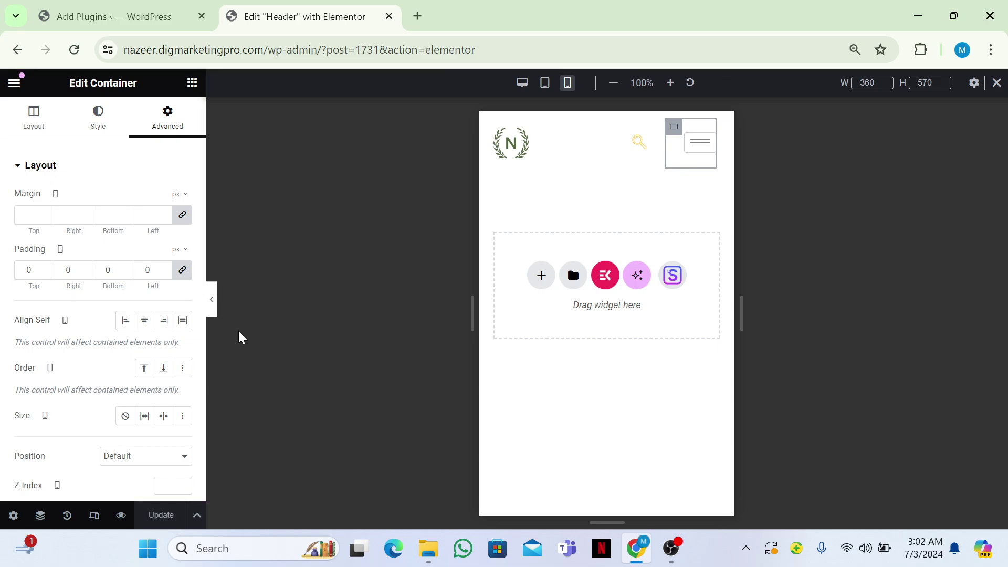
# Preview the mobile header without the editing panel, opening and closing the search overlay and the hamburger menu, and restore the panel
pyautogui.click(212, 306)
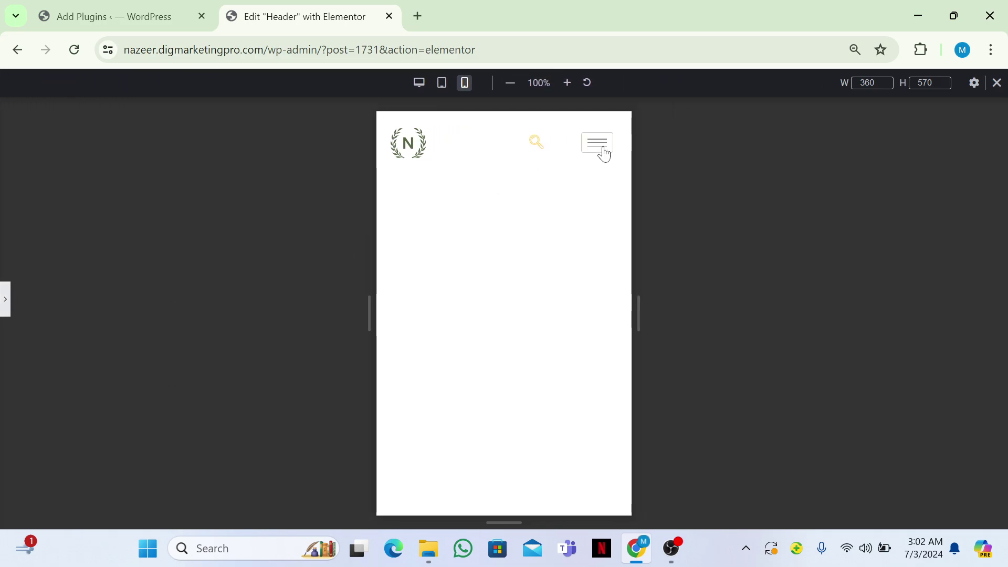
pyautogui.click(536, 149)
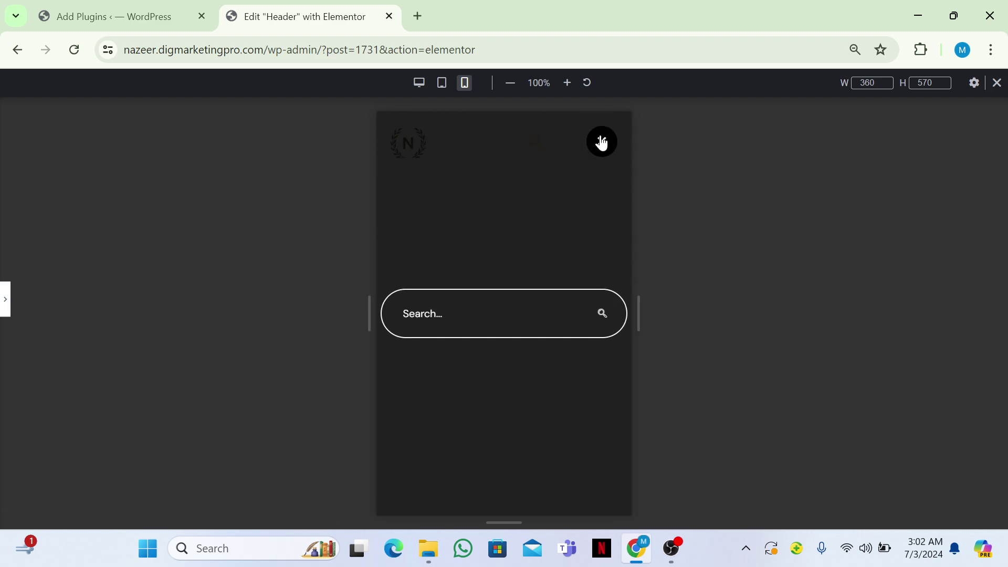
pyautogui.click(599, 140)
pyautogui.click(531, 151)
pyautogui.click(598, 144)
pyautogui.click(600, 143)
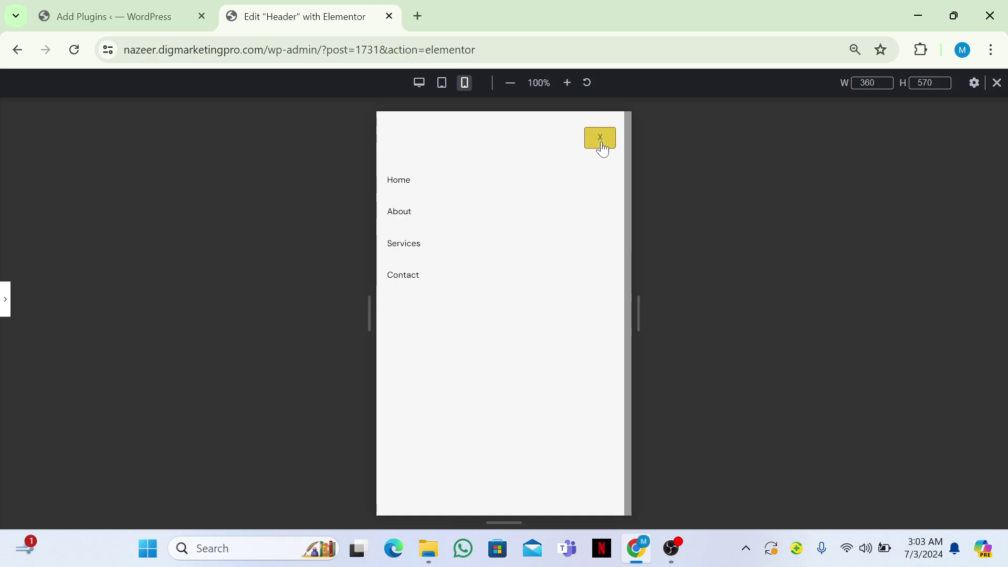
pyautogui.click(601, 142)
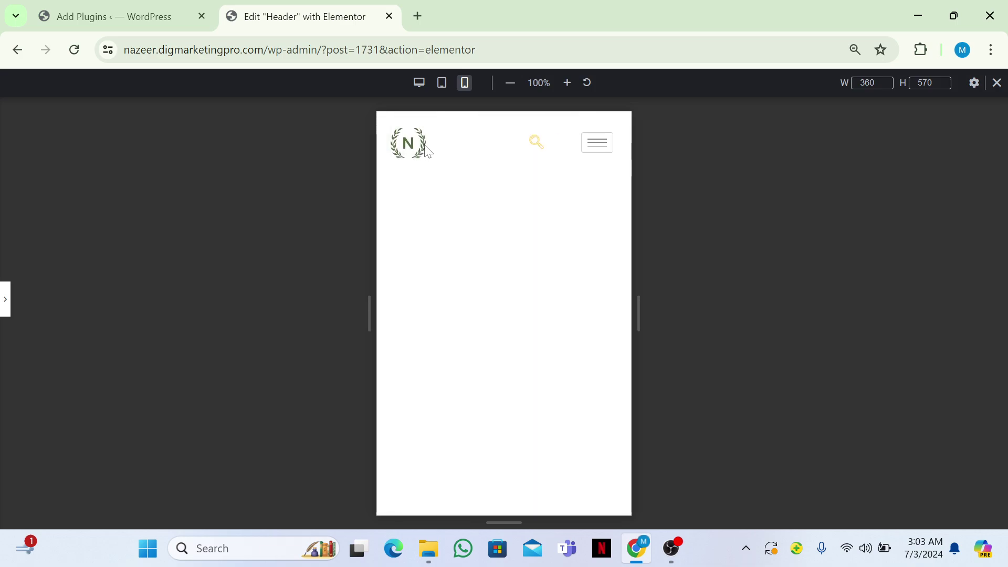
pyautogui.click(5, 308)
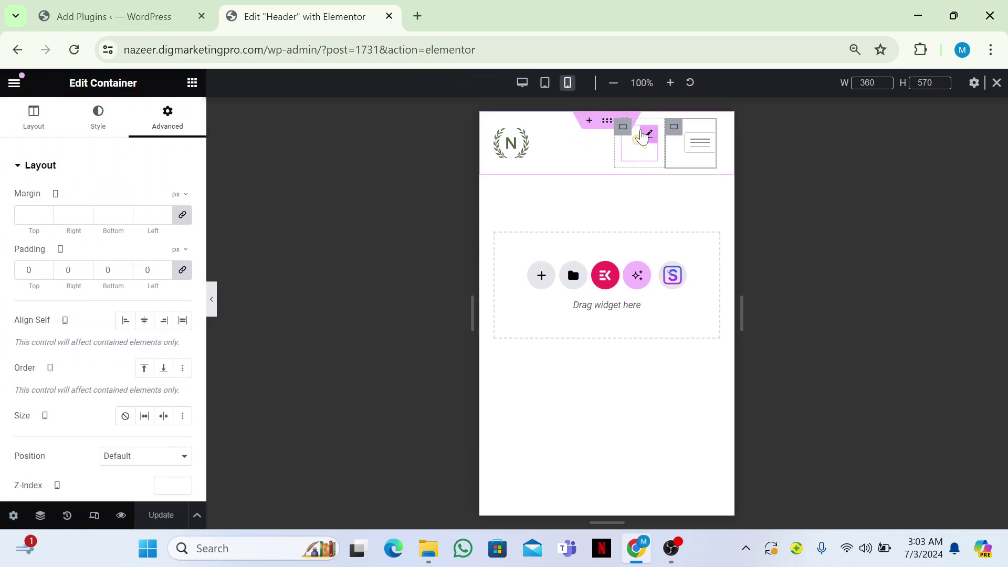
# Set the Header Search widget's normal icon color to black, #000000
pyautogui.click(649, 136)
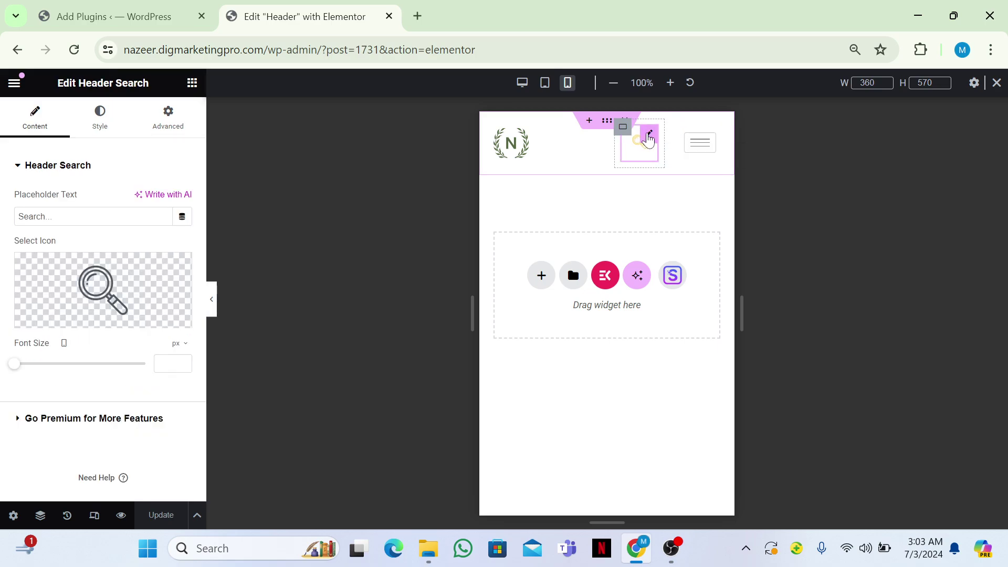
pyautogui.click(102, 116)
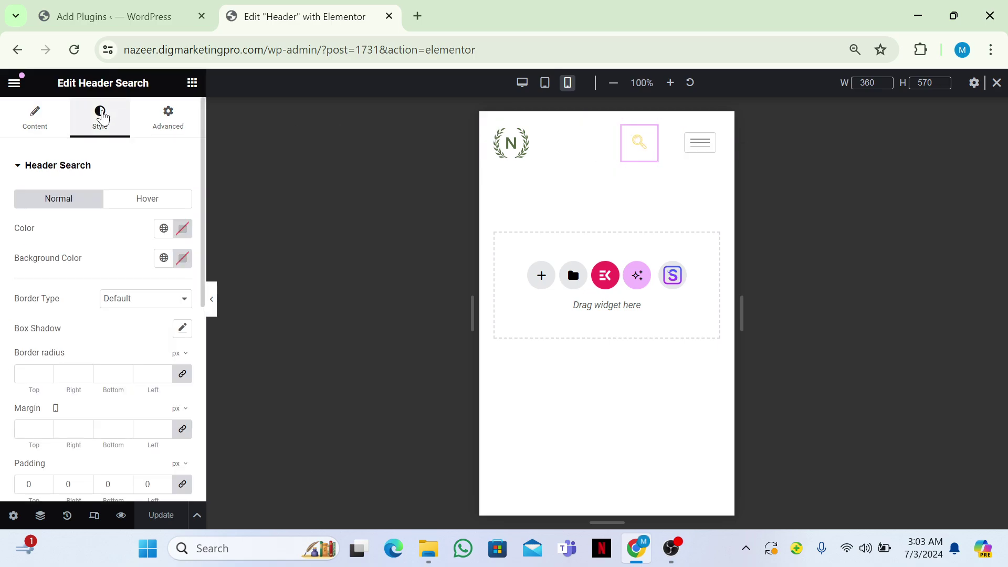
pyautogui.click(184, 233)
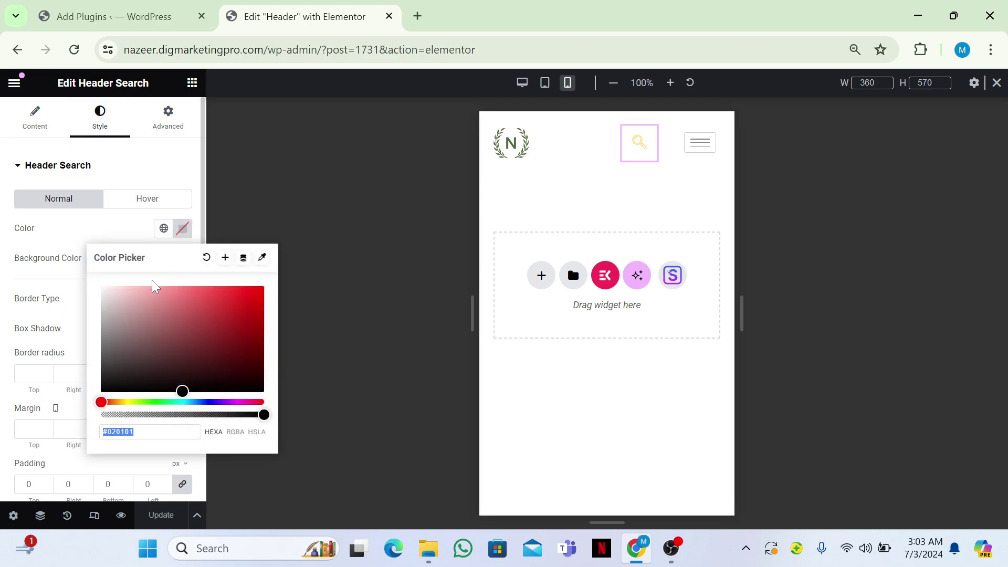
pyautogui.moveTo(128, 351); pyautogui.dragTo(105, 389)
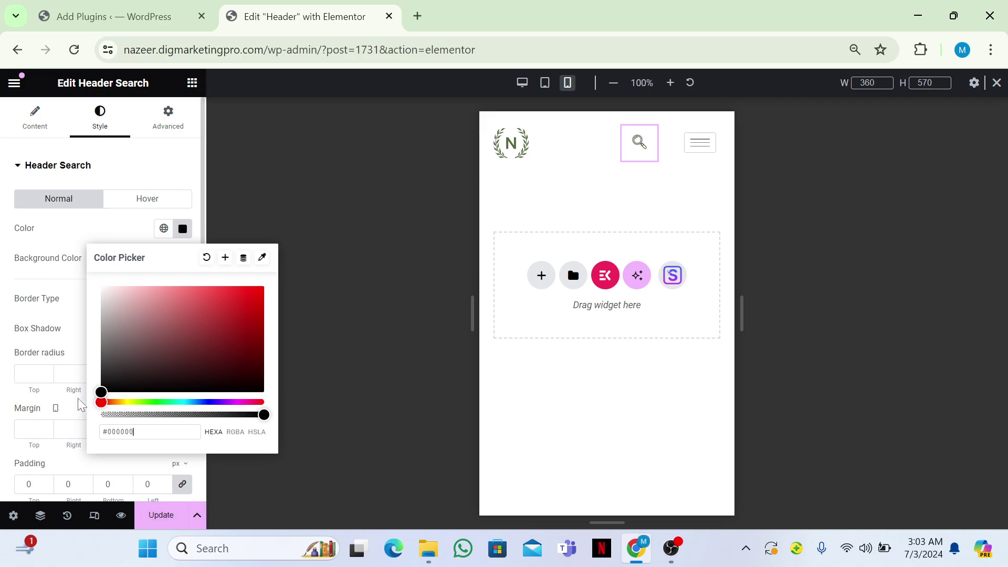
pyautogui.click(4, 332)
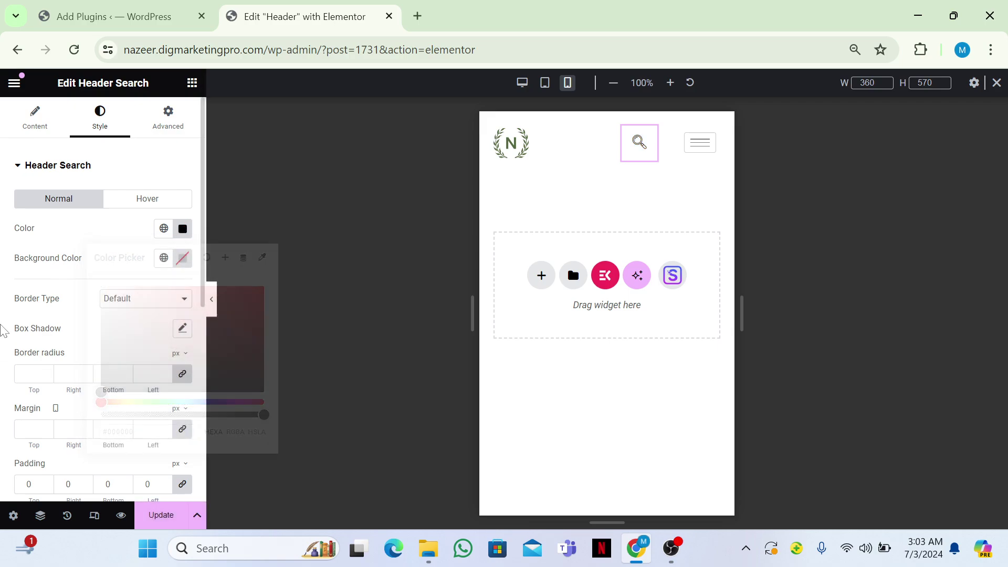
# Try a white #FFFFFF background color for the Header Search icon's normal state and reset it to the default
pyautogui.click(180, 258)
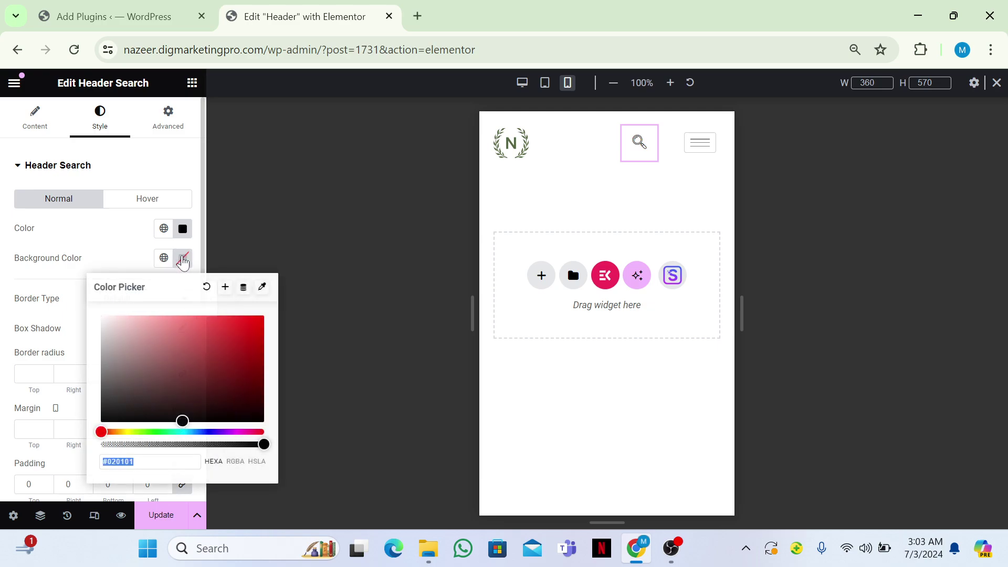
pyautogui.moveTo(192, 318); pyautogui.dragTo(4, 294)
pyautogui.click(4, 294)
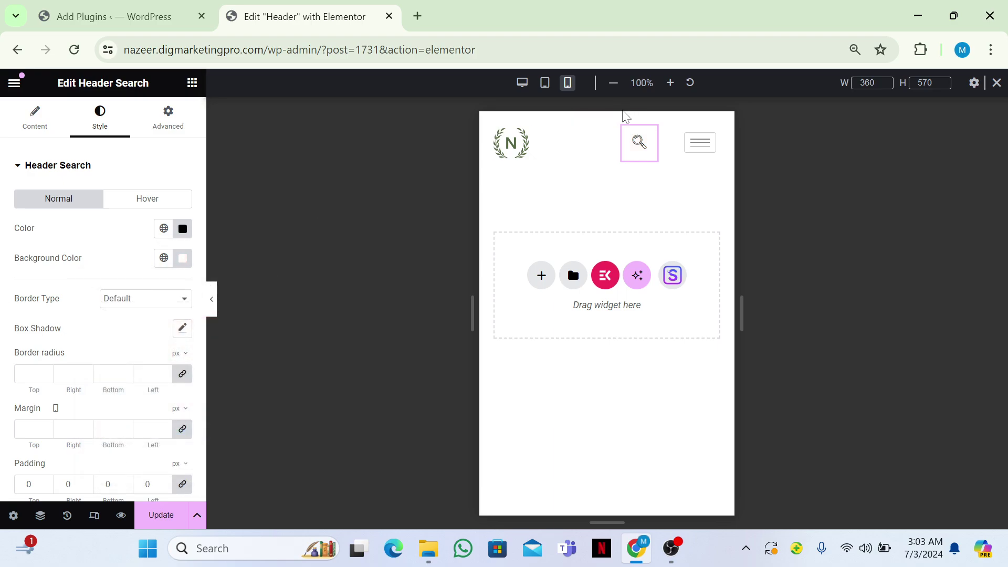
pyautogui.click(188, 263)
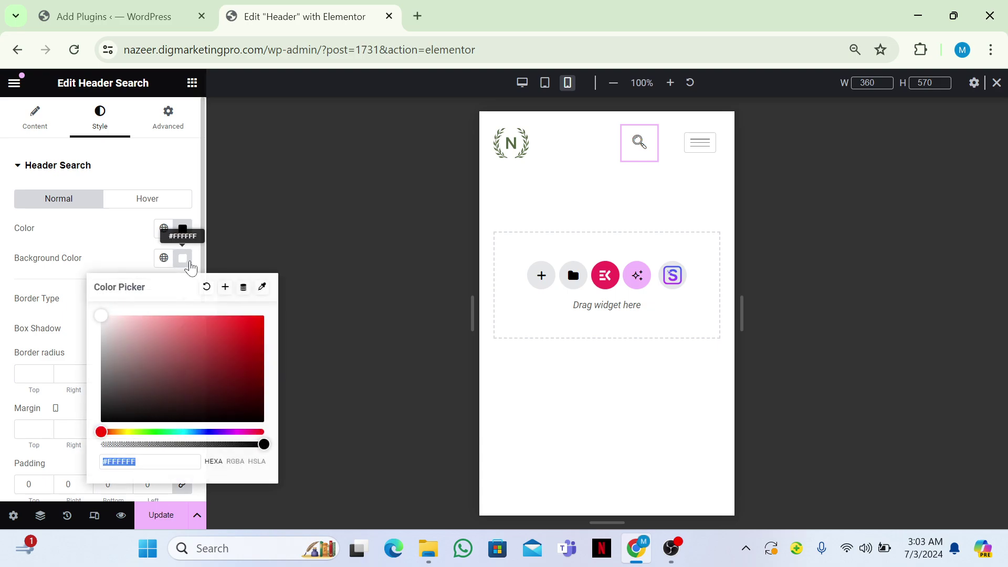
pyautogui.click(206, 287)
pyautogui.click(129, 251)
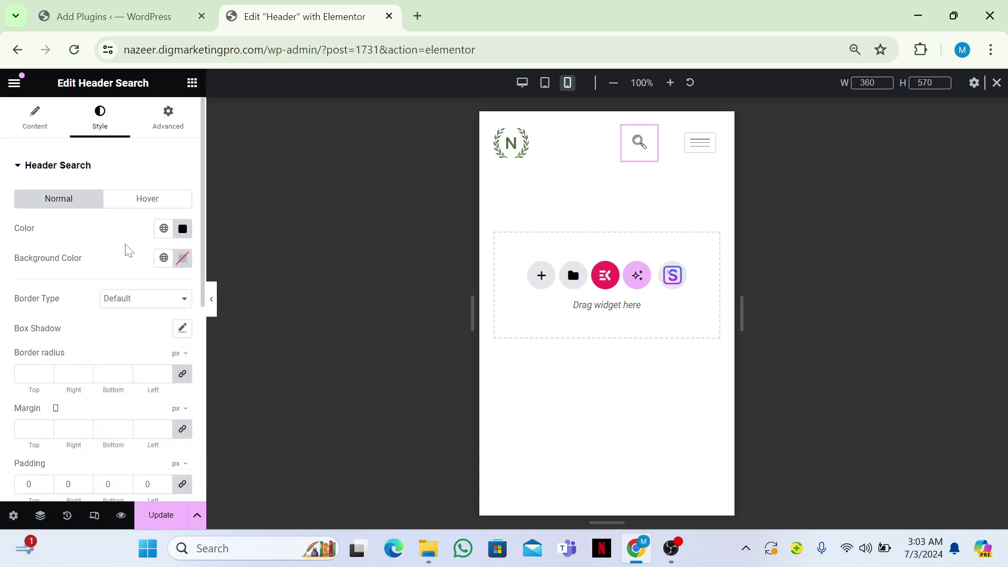
# Set the Header Search widget's hover icon color to magenta-pink, #D32DAD
pyautogui.click(135, 202)
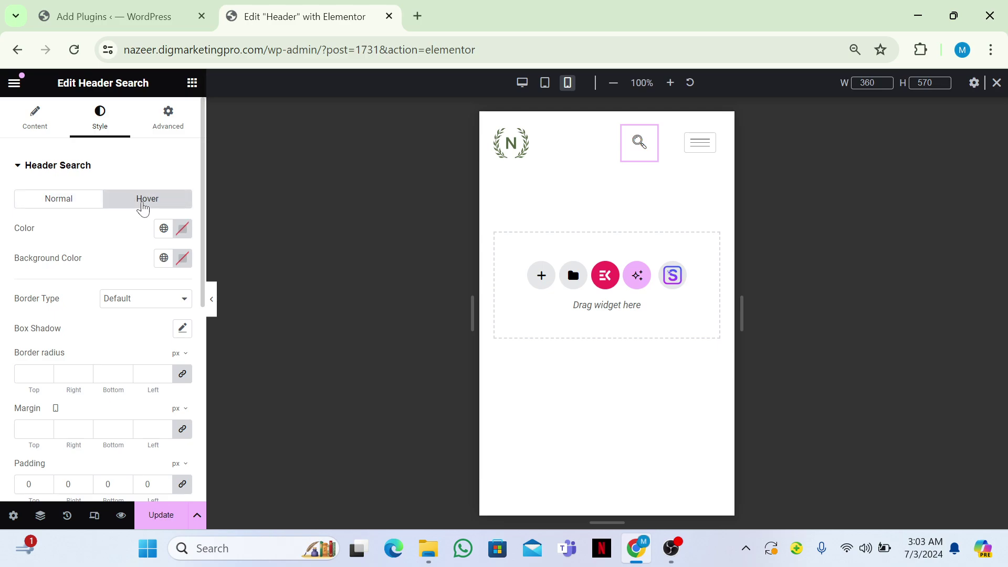
pyautogui.click(183, 230)
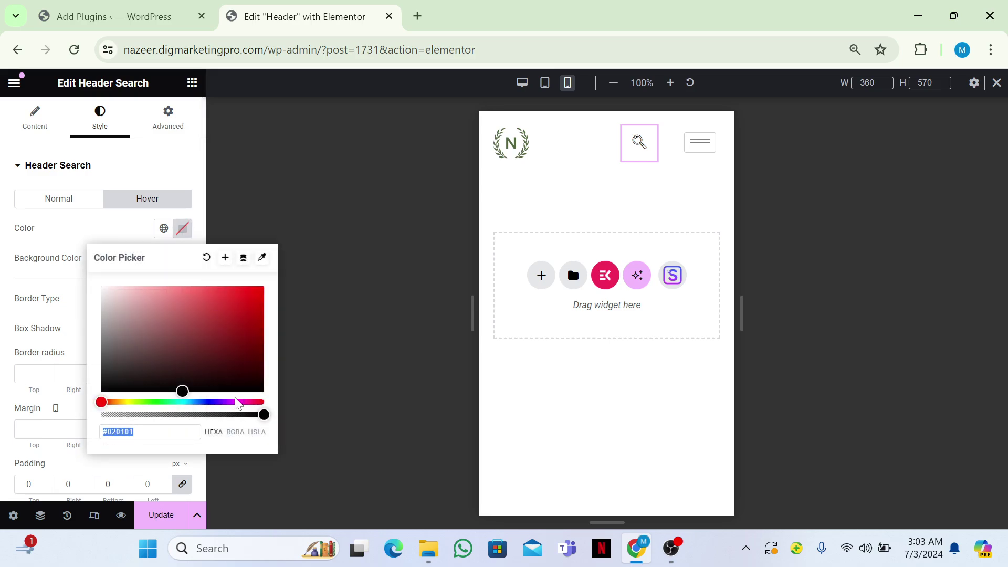
pyautogui.moveTo(236, 402); pyautogui.dragTo(242, 402)
pyautogui.click(233, 339)
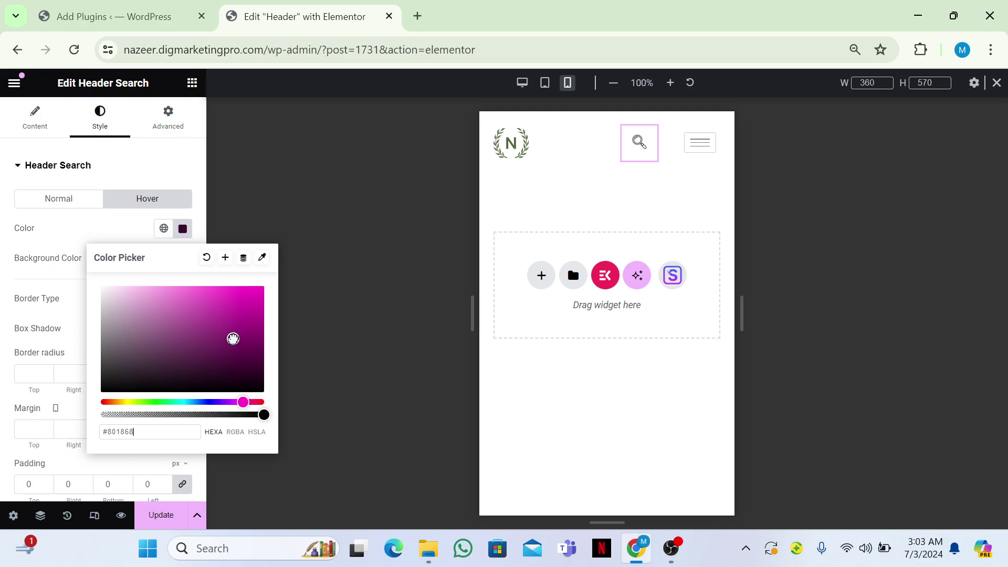
pyautogui.moveTo(233, 339); pyautogui.dragTo(229, 304)
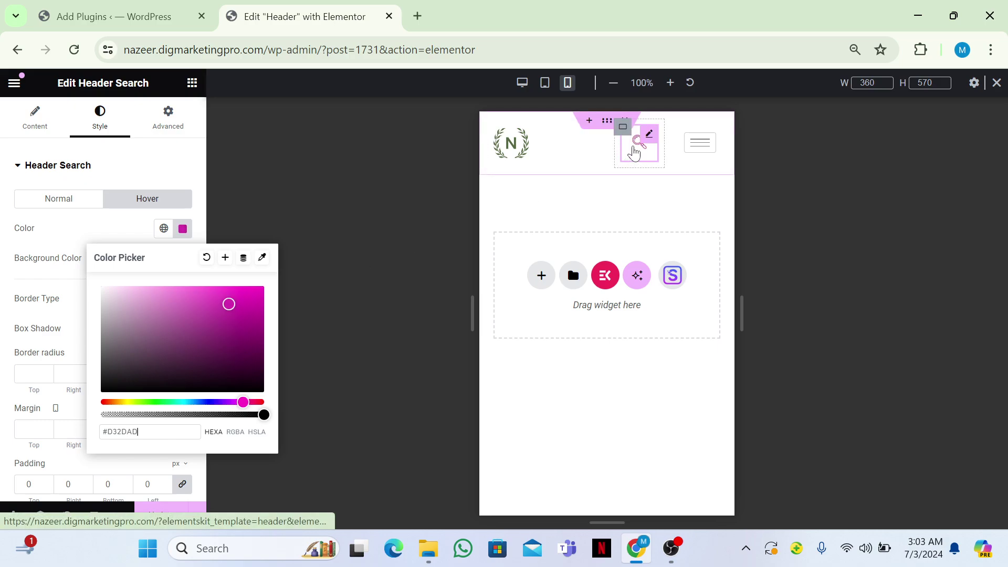
pyautogui.click(130, 232)
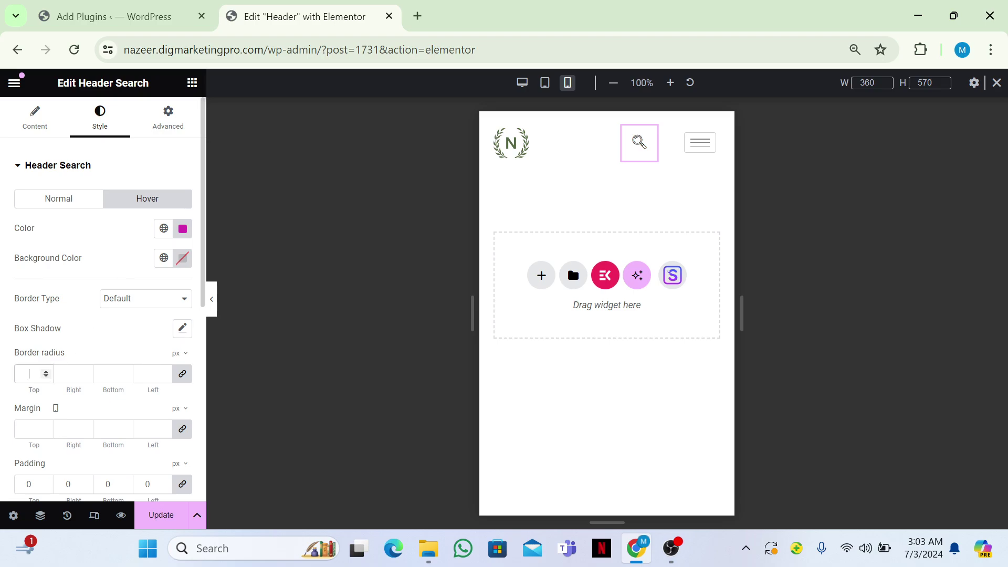
# Try a border radius value on the Header Search icon and clear it
pyautogui.write('22')
pyautogui.press('BackSpace')
pyautogui.press('BackSpace')
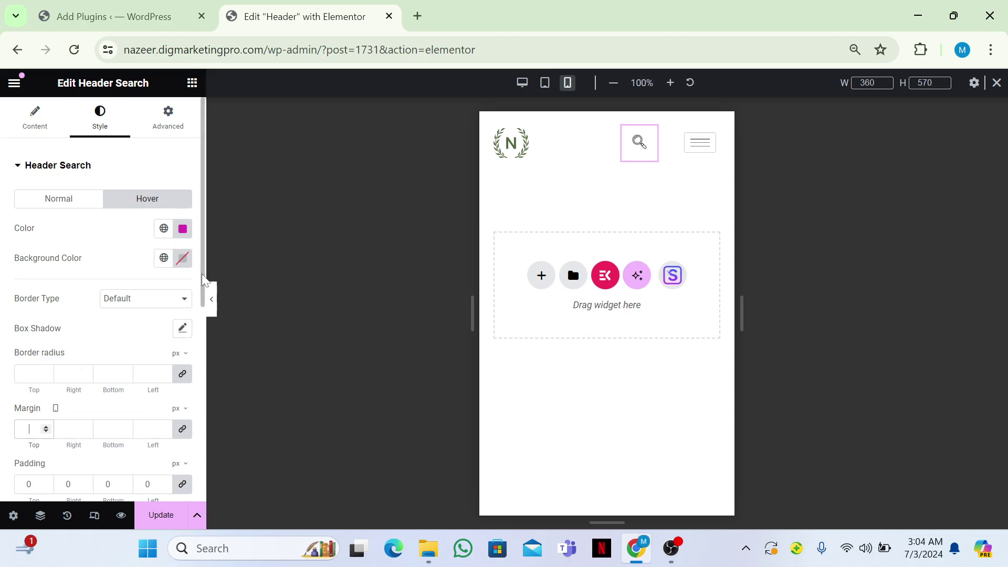
# Try out the search icon's sizing with a 74 px width, a larger height and a 57 px line height, undoing each change
pyautogui.scroll(-7, 203, 283)
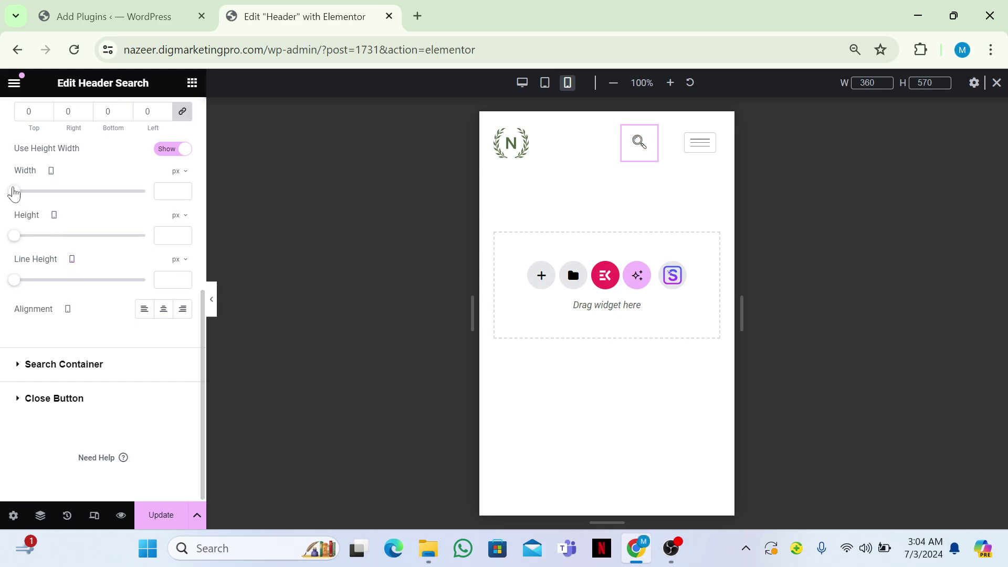
pyautogui.moveTo(14, 193); pyautogui.dragTo(111, 193)
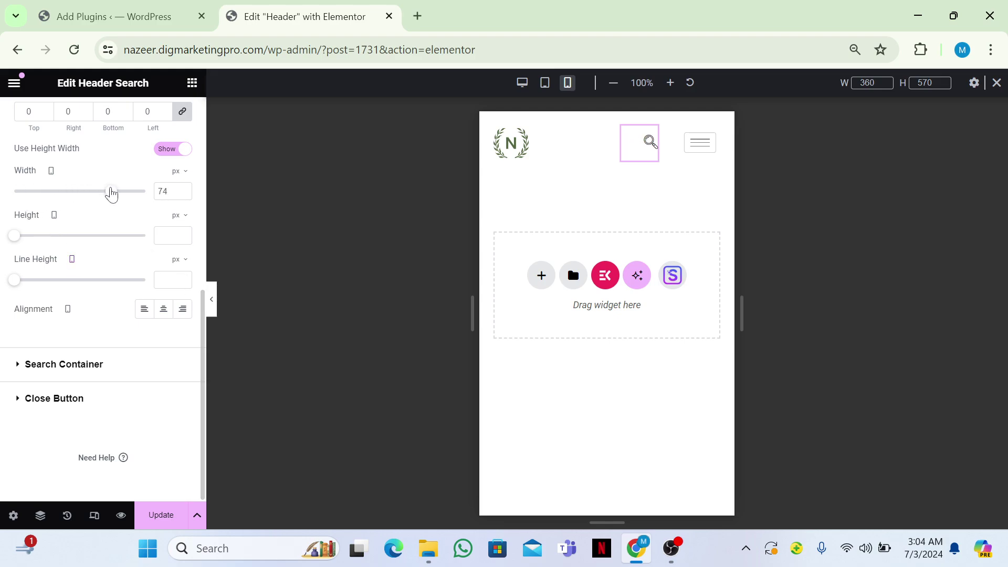
pyautogui.hotkey('ctrl', 'z')
pyautogui.moveTo(14, 236); pyautogui.dragTo(66, 238)
pyautogui.hotkey('ctrl', 'z')
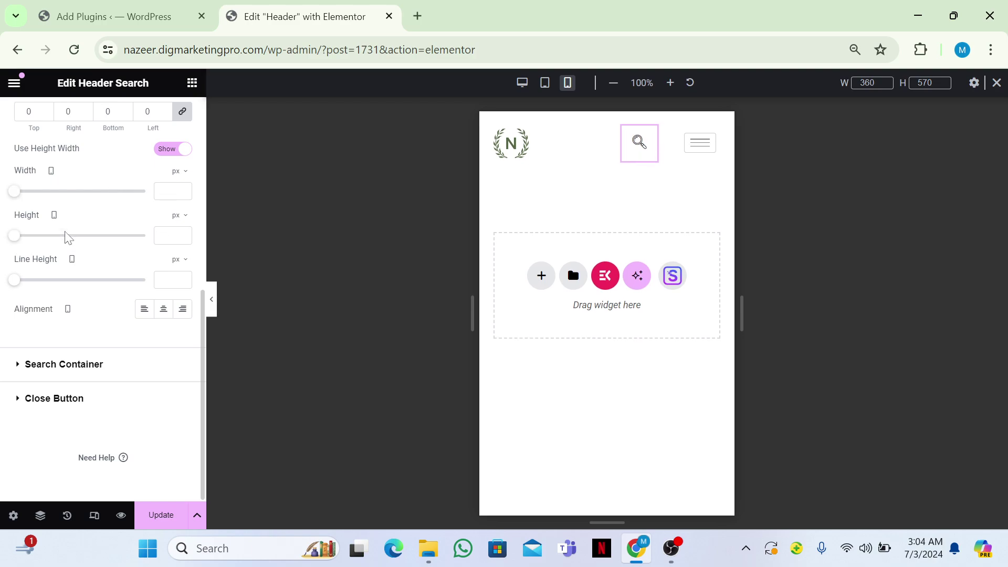
pyautogui.moveTo(13, 283); pyautogui.dragTo(89, 284)
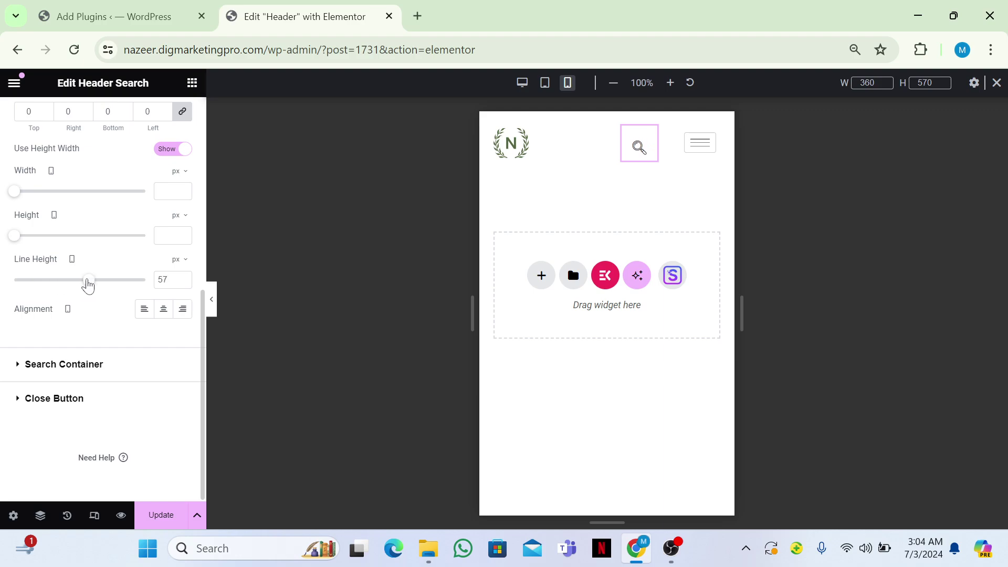
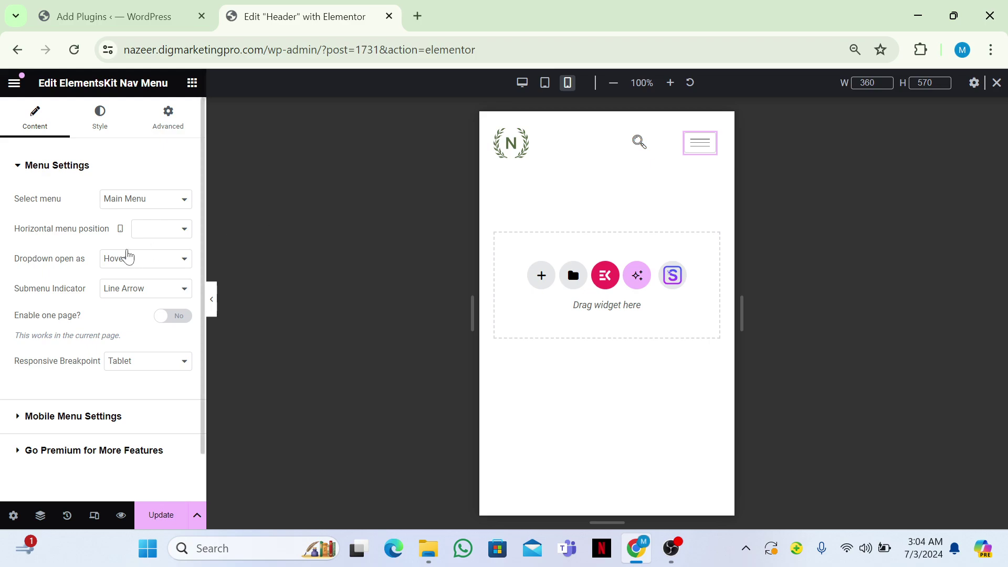
# Set the nav menu's normal hamburger icon color to fully opaque black, #000000
pyautogui.click(106, 134)
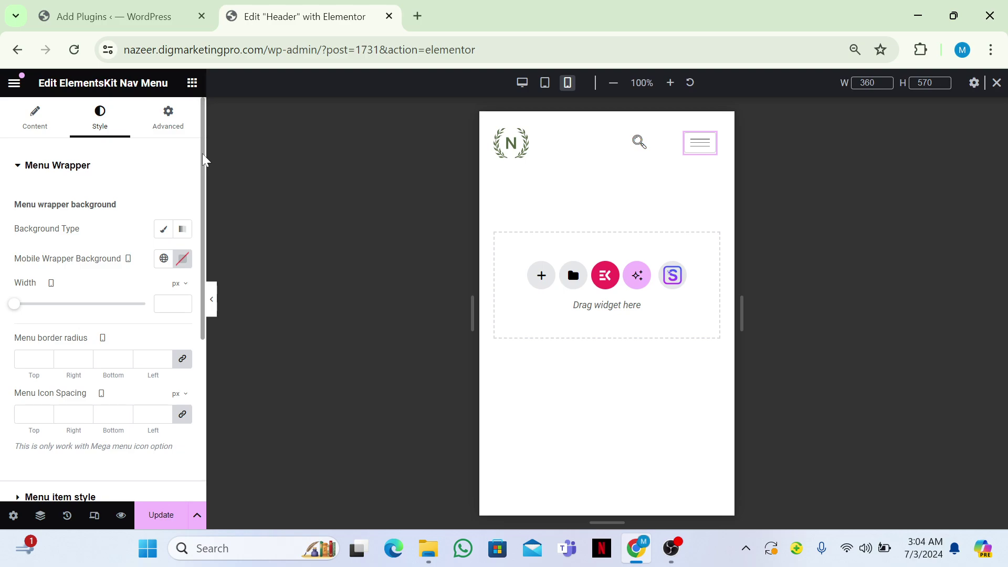
pyautogui.moveTo(204, 159); pyautogui.dragTo(205, 340)
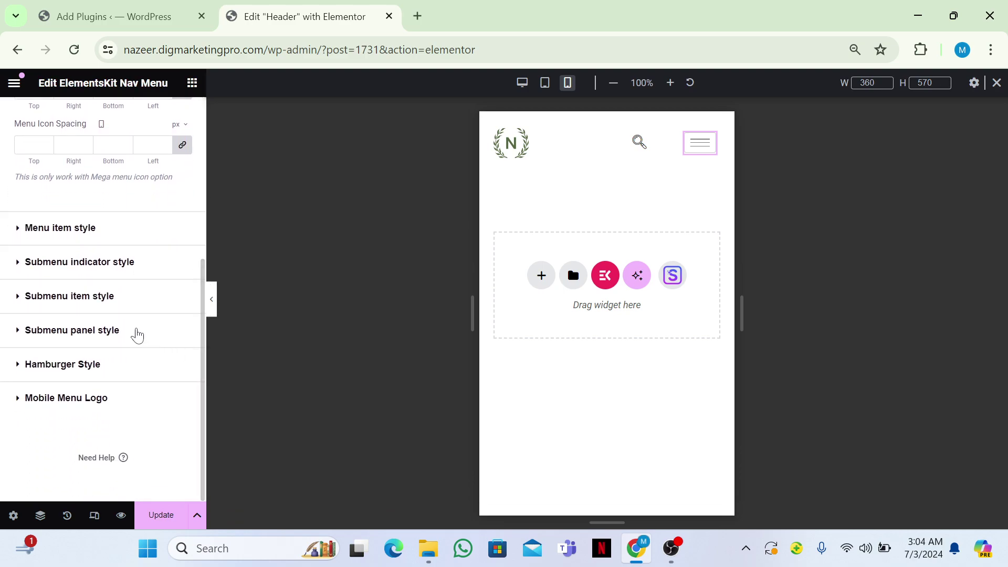
pyautogui.click(50, 366)
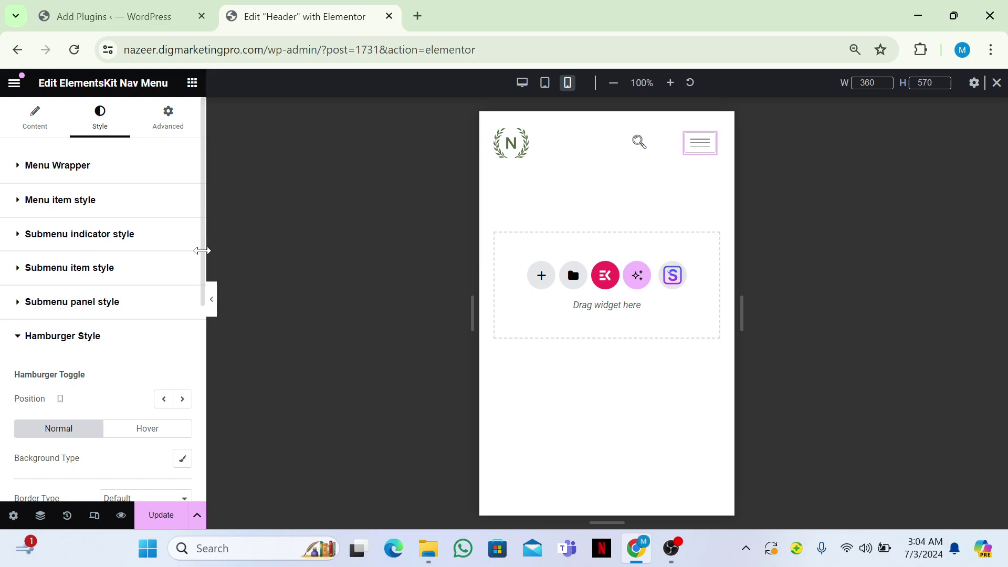
pyautogui.moveTo(203, 261); pyautogui.dragTo(198, 371)
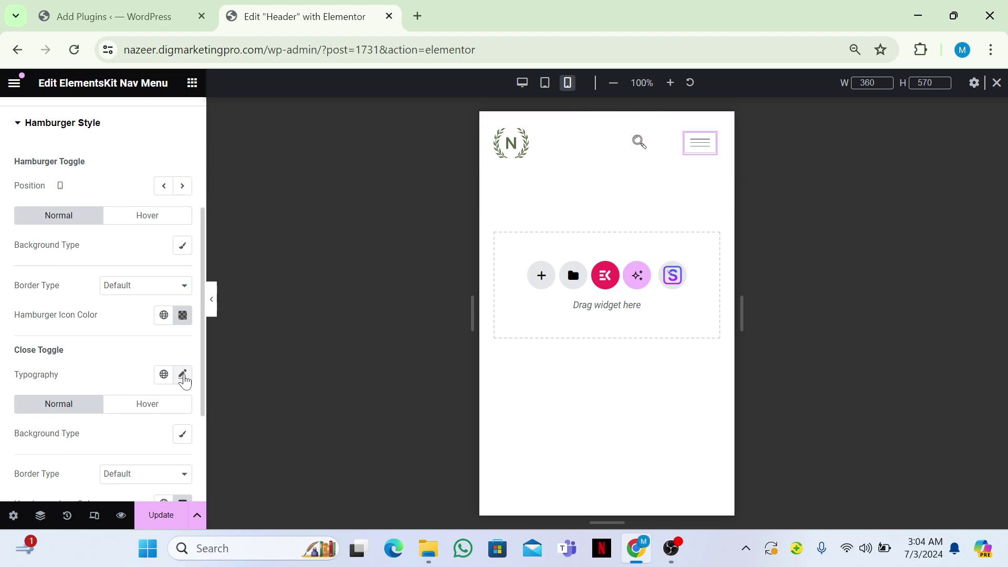
pyautogui.click(183, 316)
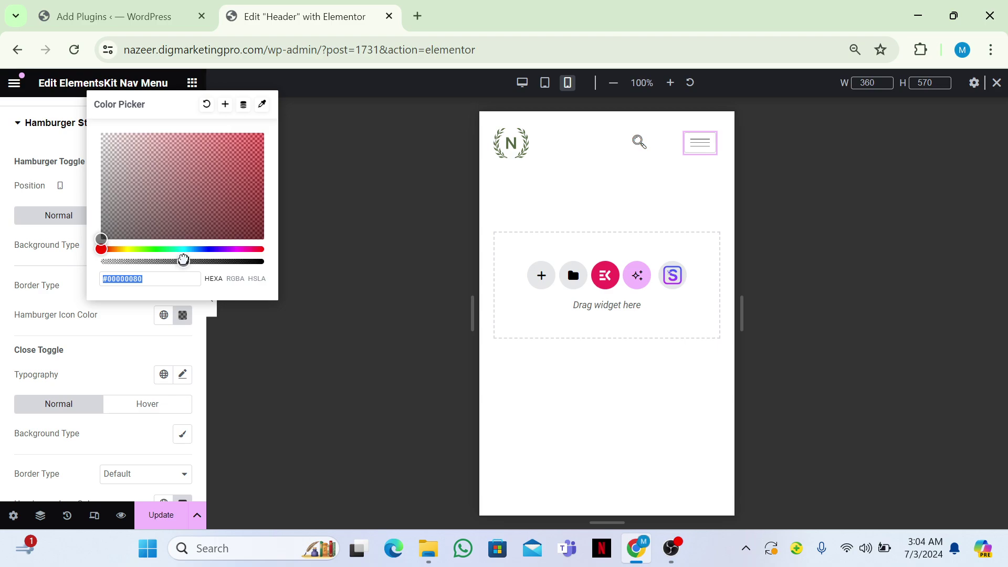
pyautogui.moveTo(184, 260); pyautogui.dragTo(279, 261)
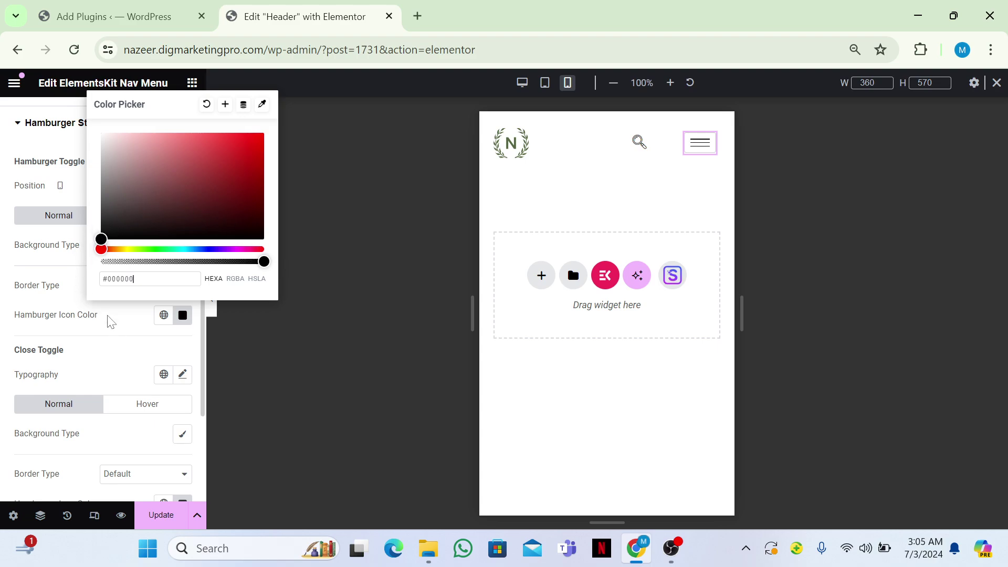
pyautogui.click(129, 329)
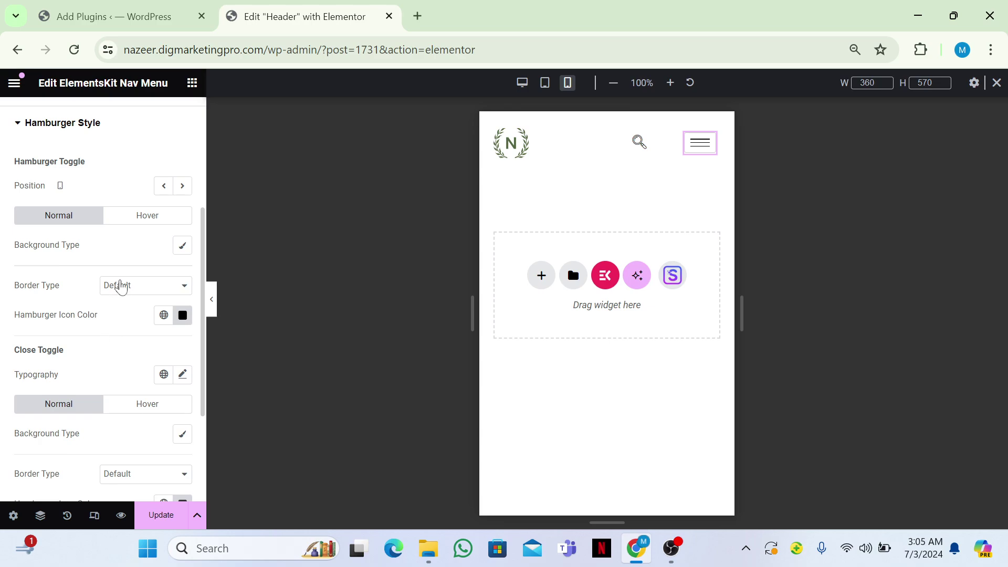
# Set the nav menu's hover hamburger icon color to opaque white, #FFFFFF
pyautogui.click(124, 218)
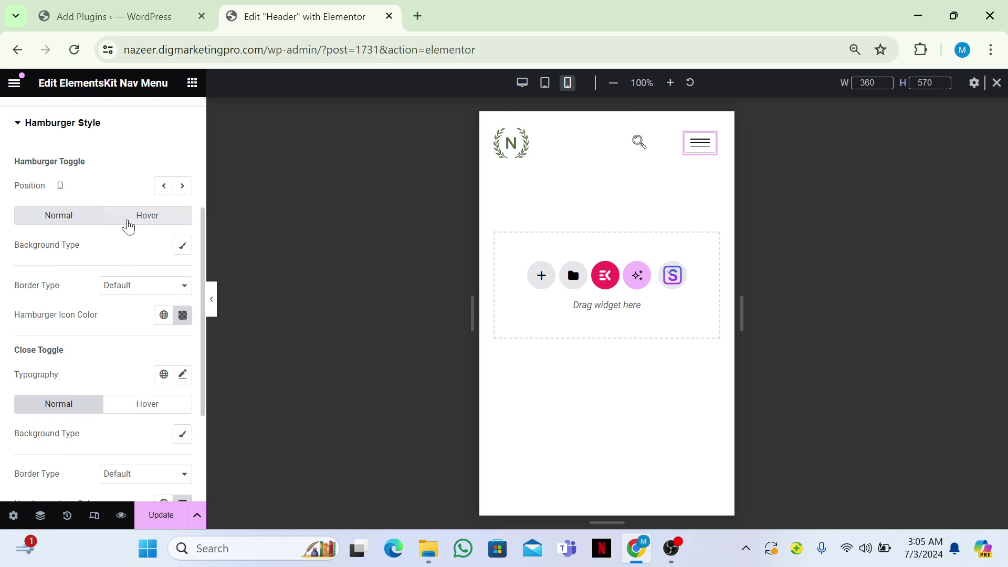
pyautogui.click(182, 315)
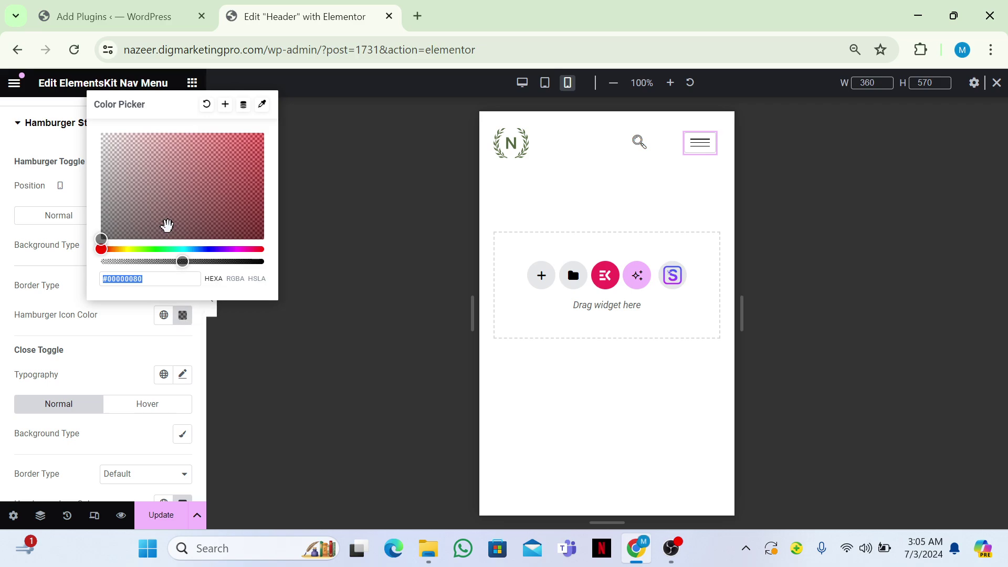
pyautogui.moveTo(182, 261); pyautogui.dragTo(282, 266)
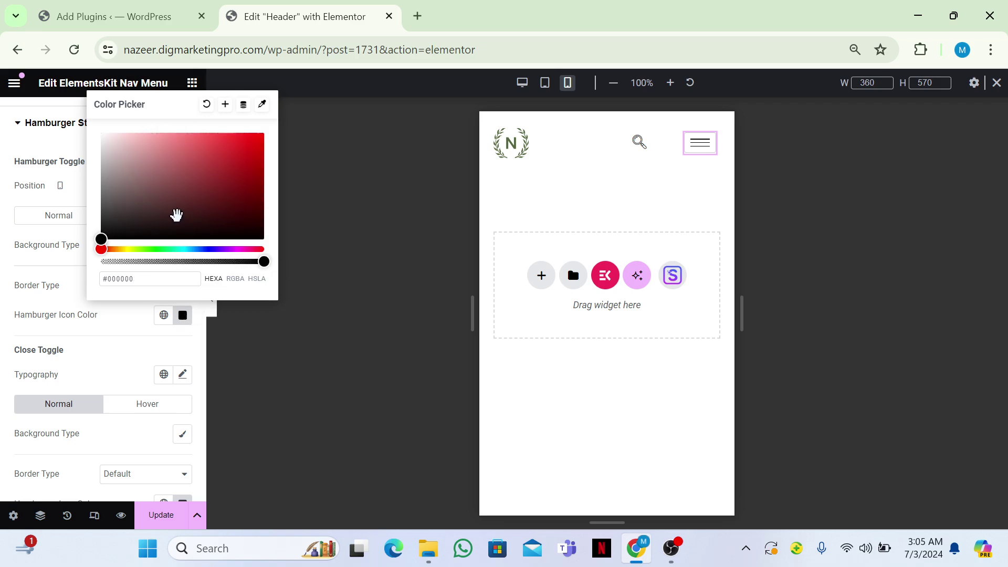
pyautogui.moveTo(177, 214); pyautogui.dragTo(100, 132)
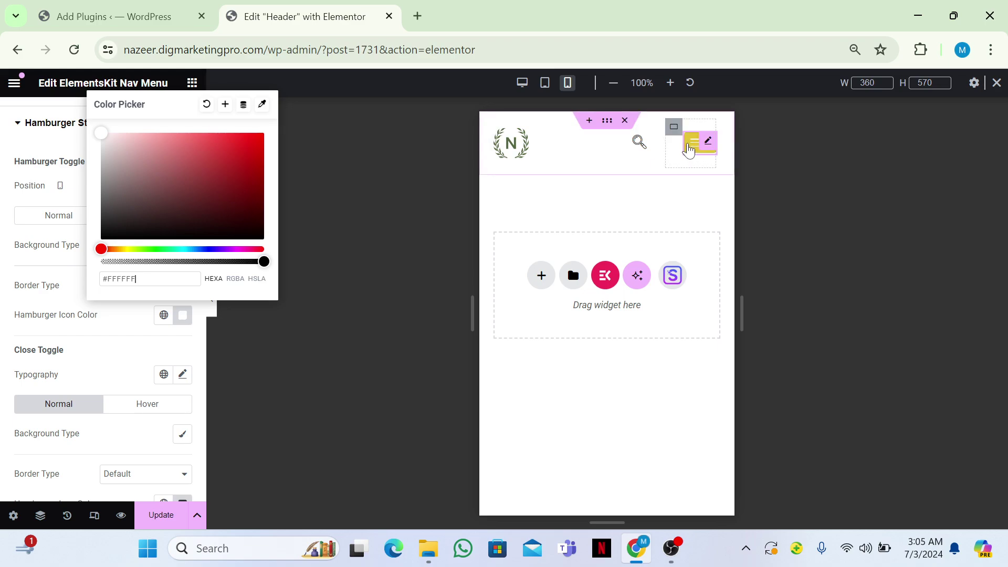
pyautogui.click(87, 300)
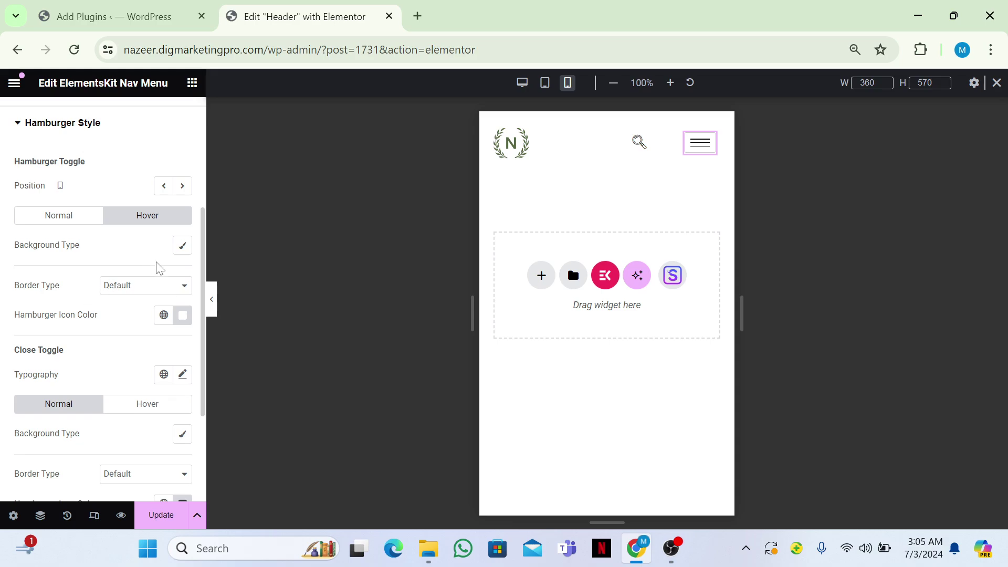
# Set the hamburger toggle's background type to Classic for both its hover and normal states
pyautogui.click(183, 250)
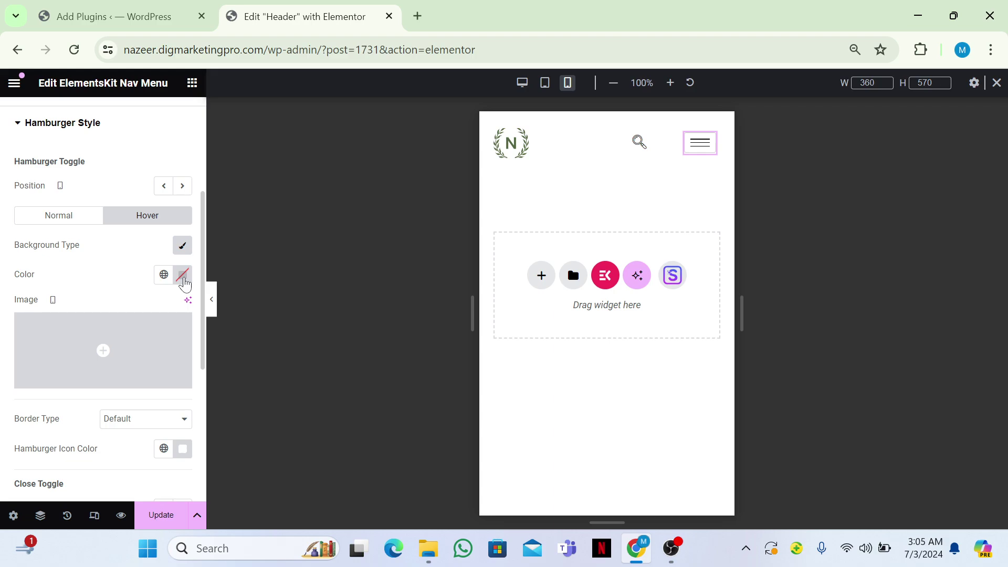
pyautogui.click(58, 214)
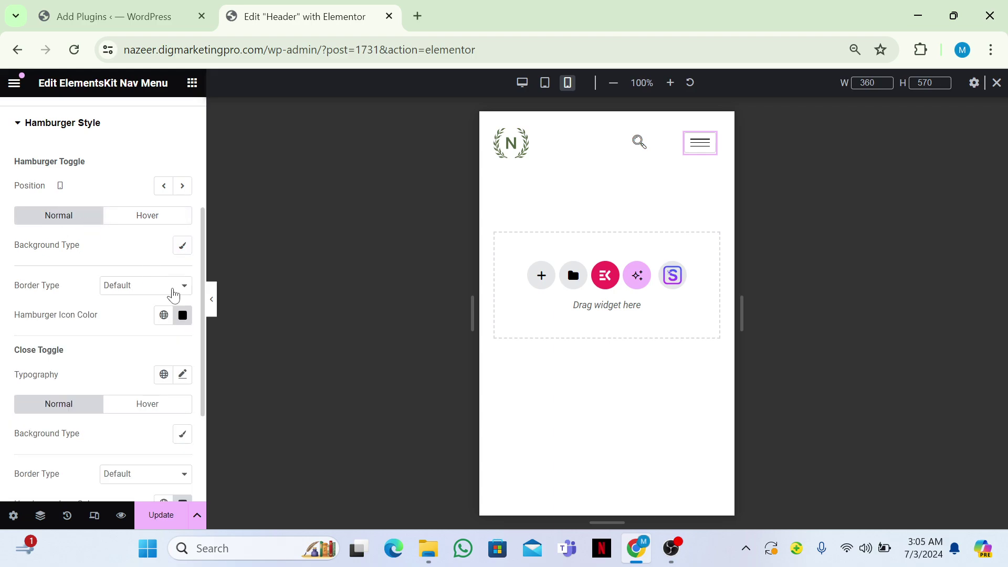
pyautogui.click(183, 246)
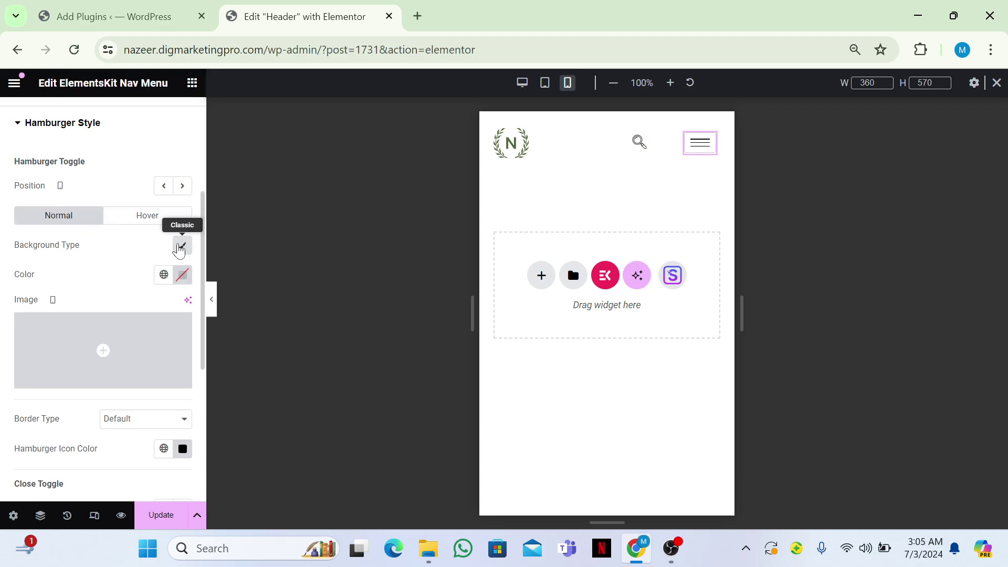
# Try red #FF0202 and magenta #FF02EC as the hamburger toggle's normal background color and reset it to the default
pyautogui.click(182, 274)
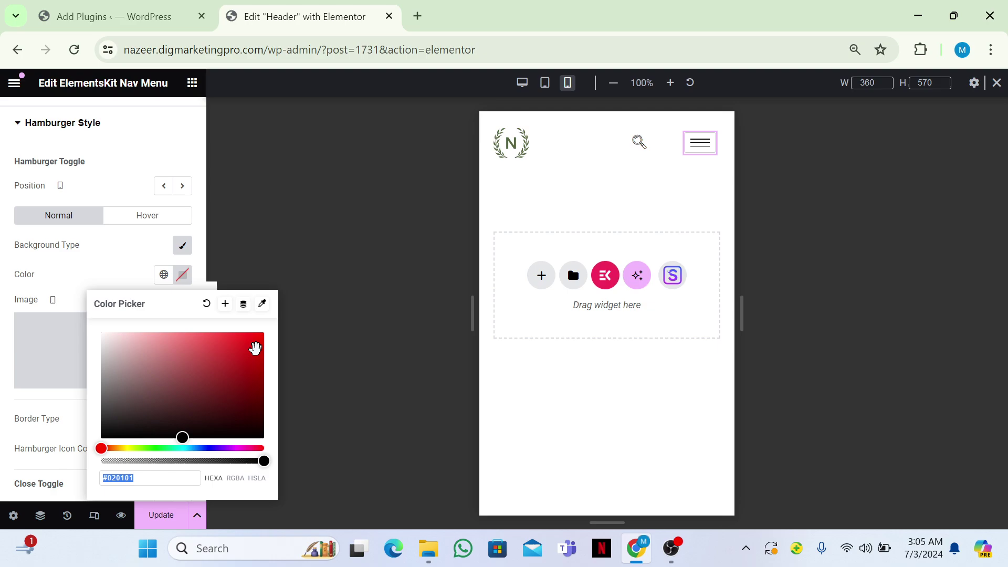
pyautogui.moveTo(256, 348); pyautogui.dragTo(265, 327)
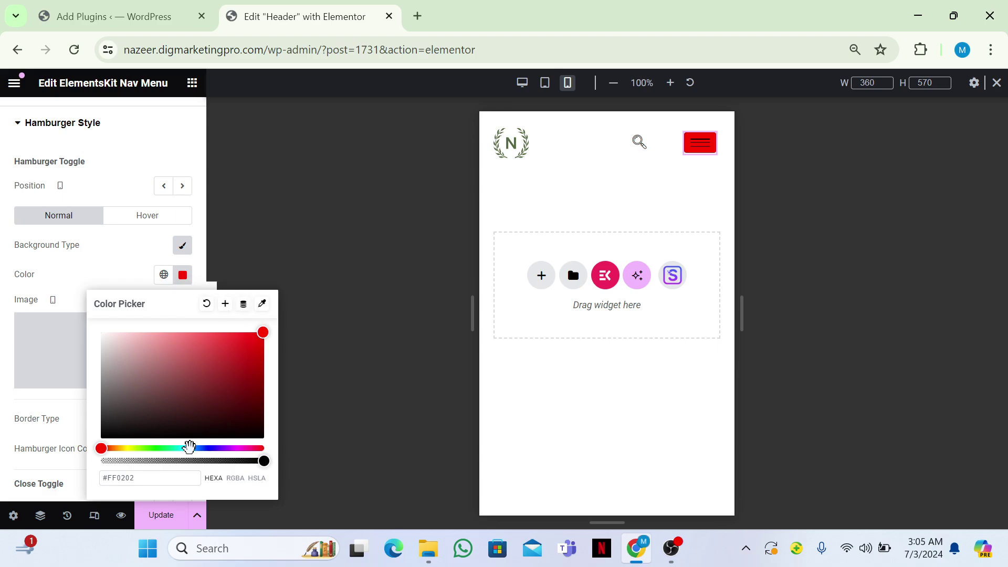
pyautogui.click(238, 447)
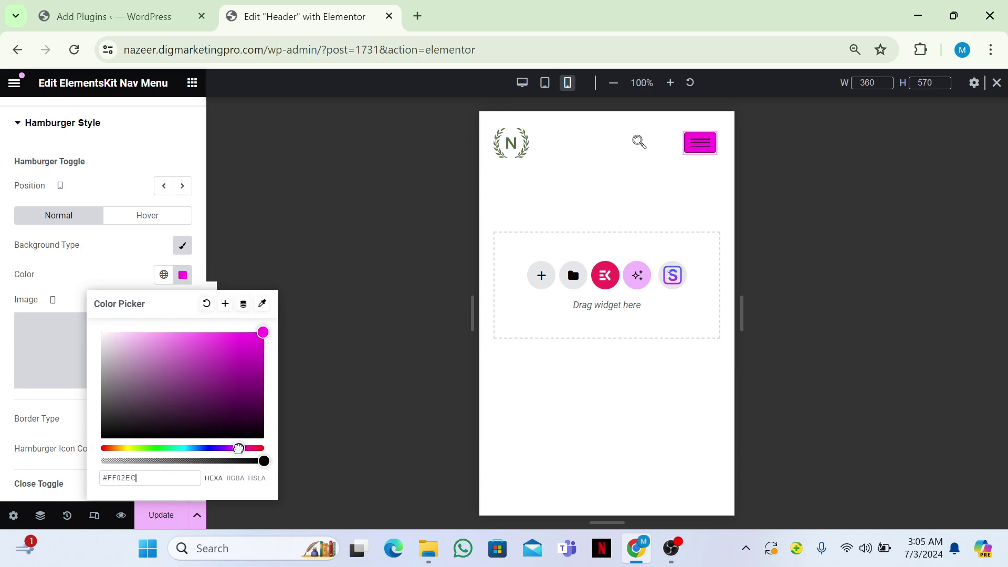
pyautogui.click(206, 304)
# Set the hamburger toggle's hover background color to purple #A01FA1 and update the header
pyautogui.click(149, 217)
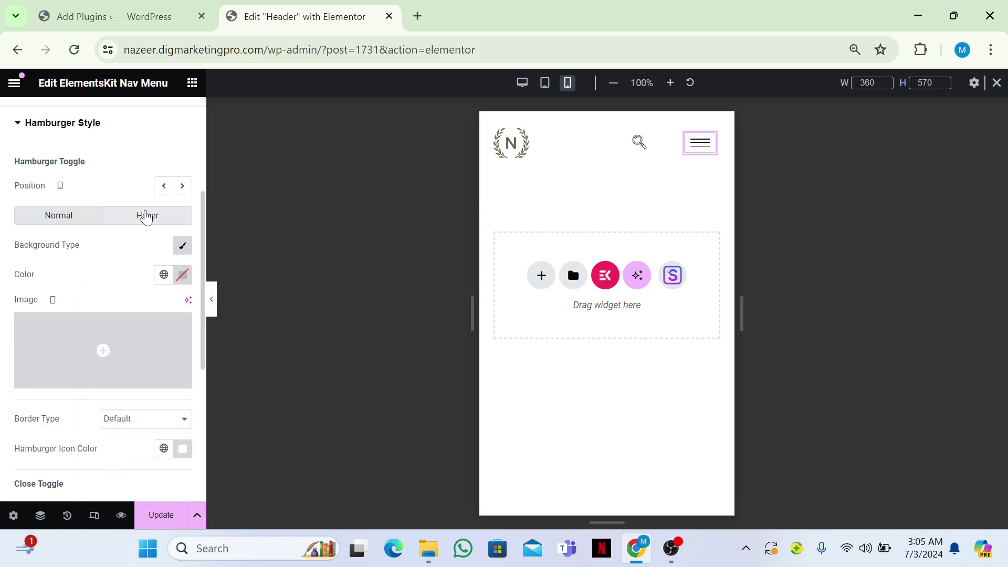
pyautogui.click(182, 274)
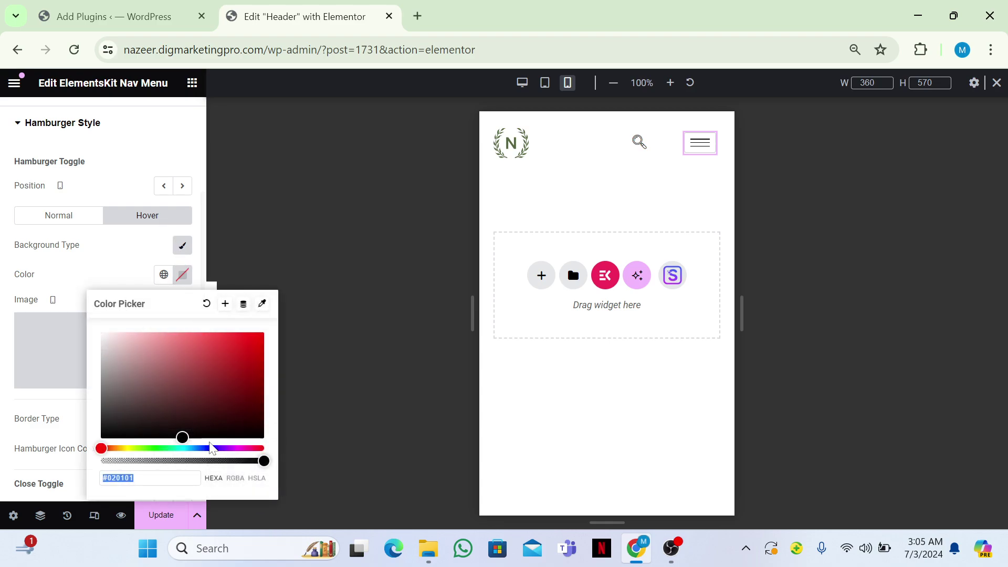
pyautogui.moveTo(214, 451); pyautogui.dragTo(236, 449)
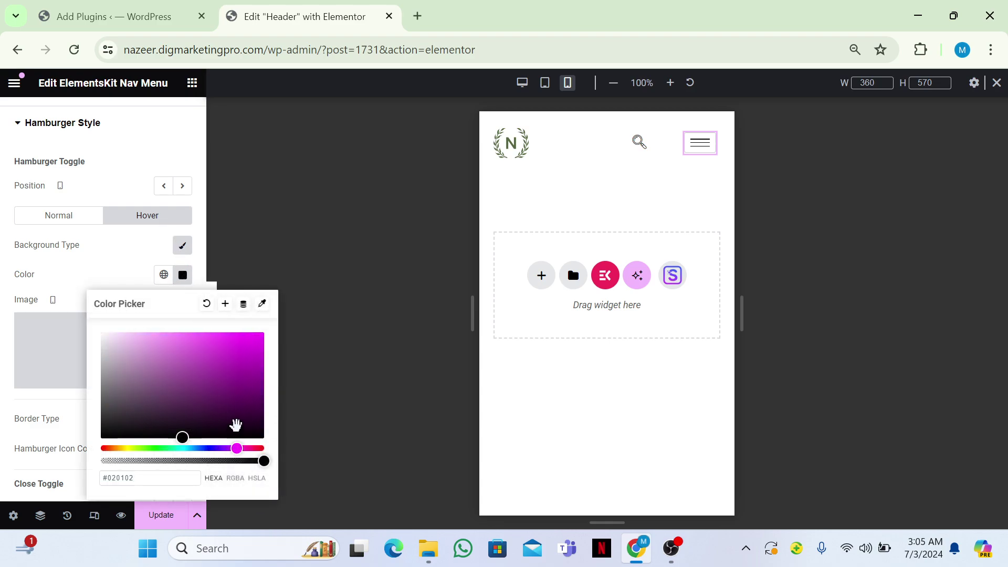
pyautogui.moveTo(233, 397); pyautogui.dragTo(233, 371)
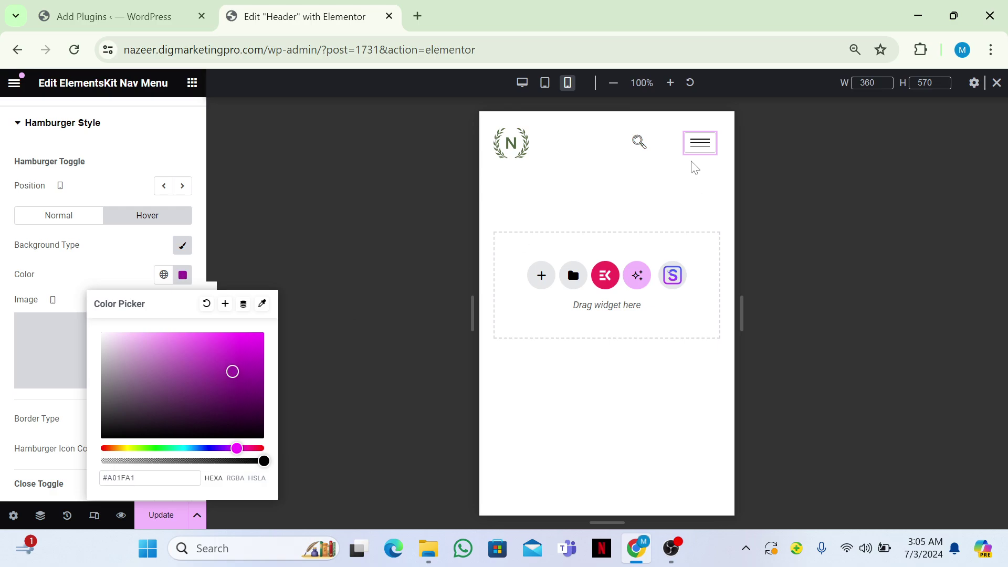
pyautogui.click(125, 262)
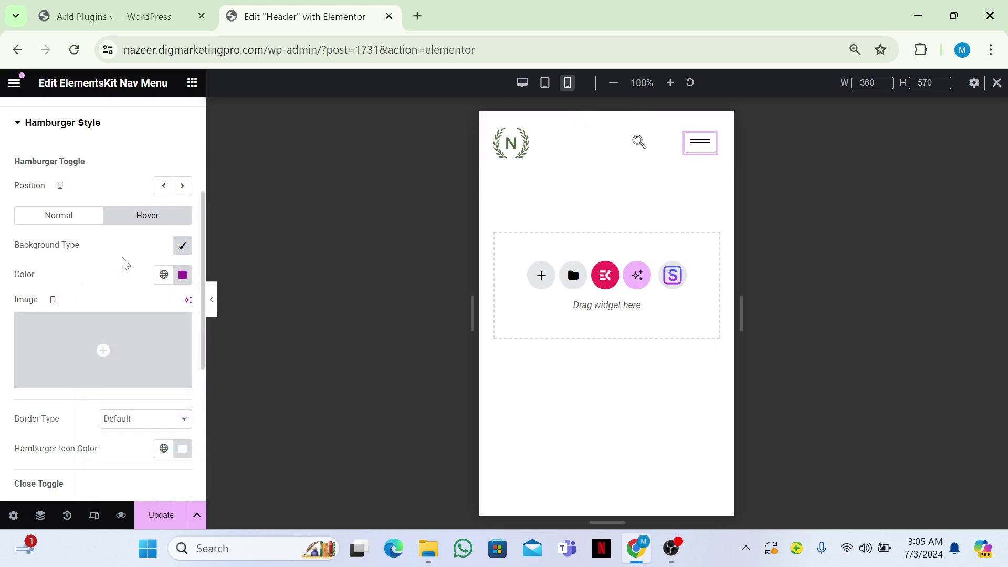
pyautogui.click(157, 516)
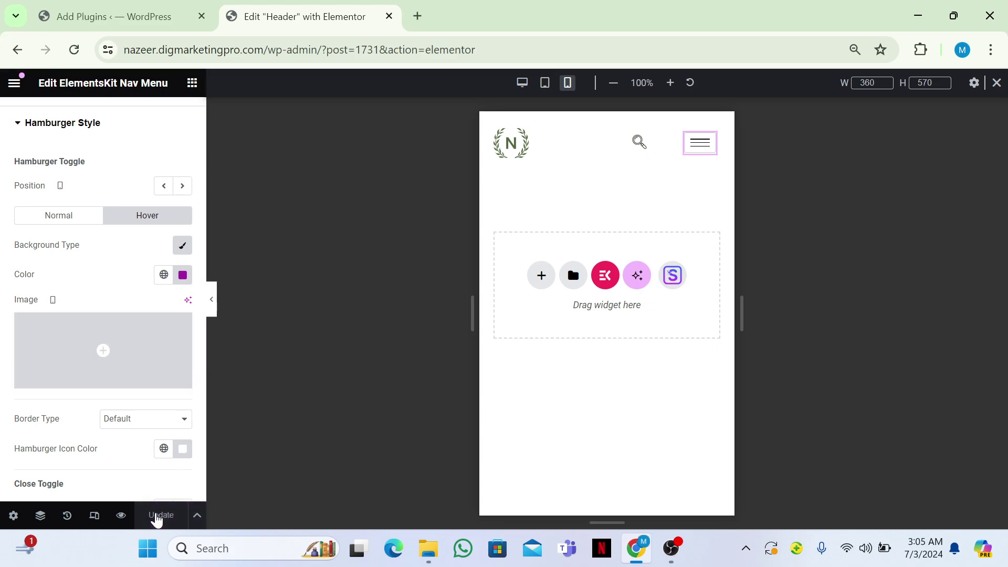
# Preview the mobile header at full width, checking the hamburger's hover style and opening its off-canvas menu
pyautogui.click(113, 125)
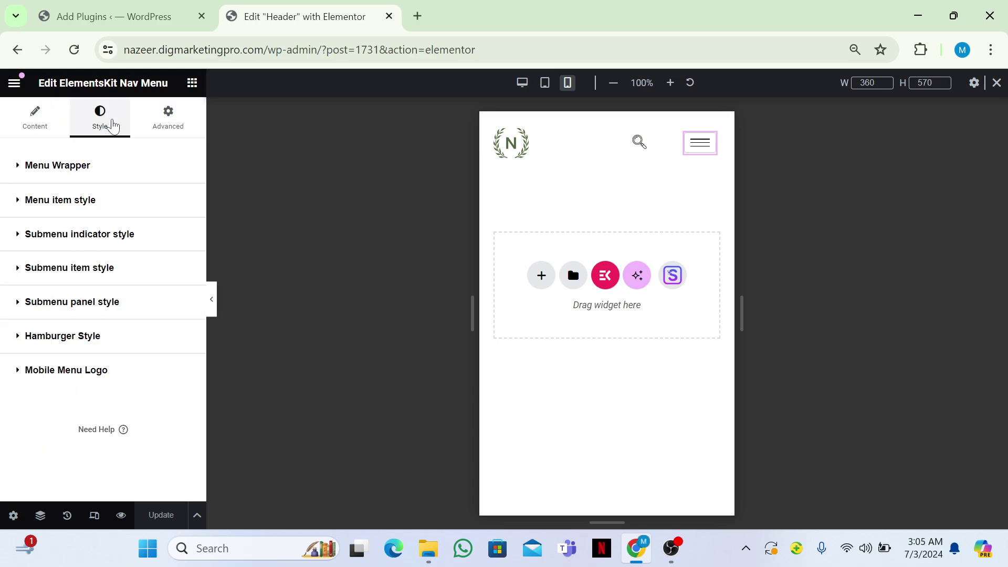
pyautogui.click(214, 301)
pyautogui.click(587, 146)
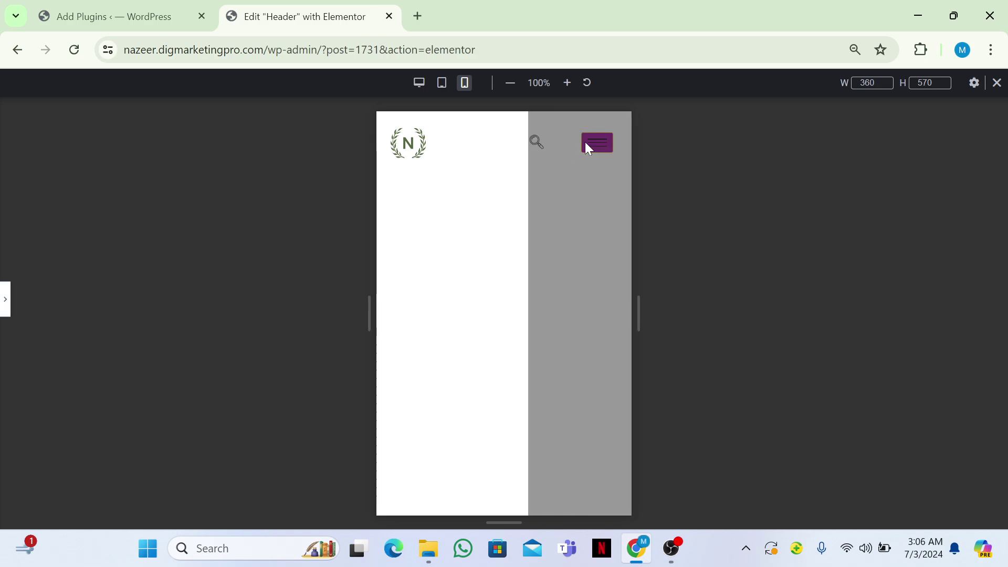
pyautogui.click(592, 146)
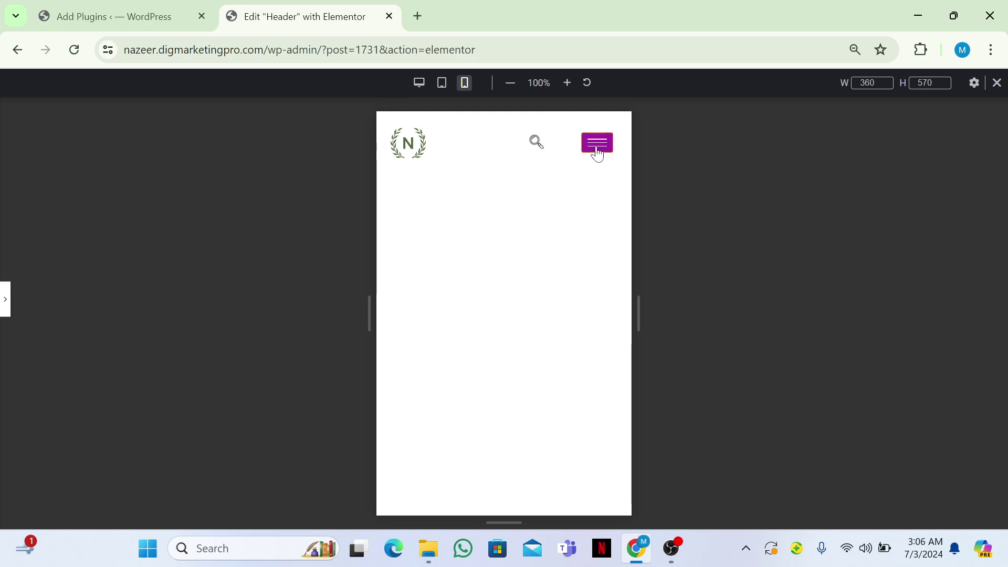
pyautogui.click(597, 147)
pyautogui.click(4, 290)
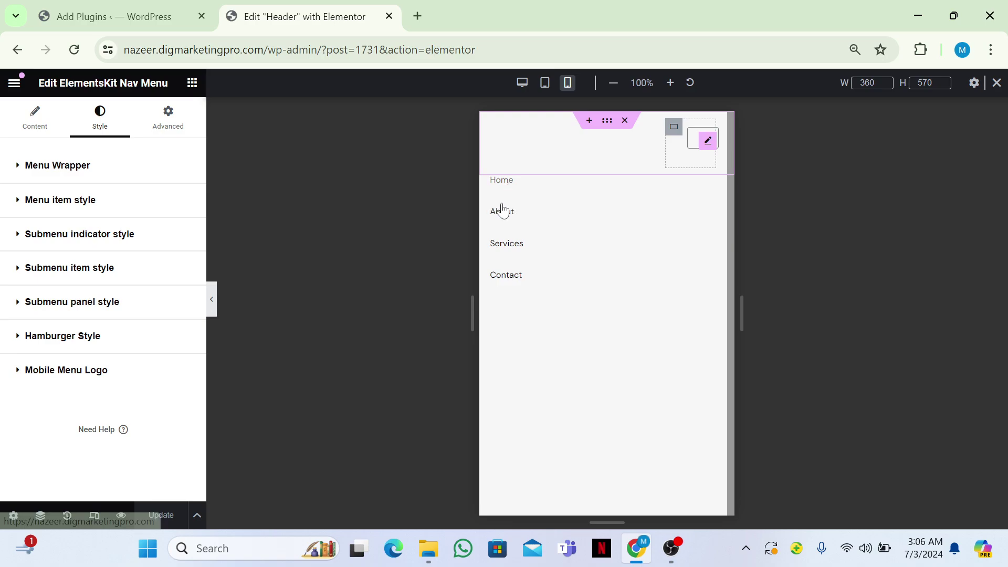
# Set the mobile menu items' typography to the Hind Siliguri family at 16 px
pyautogui.click(52, 206)
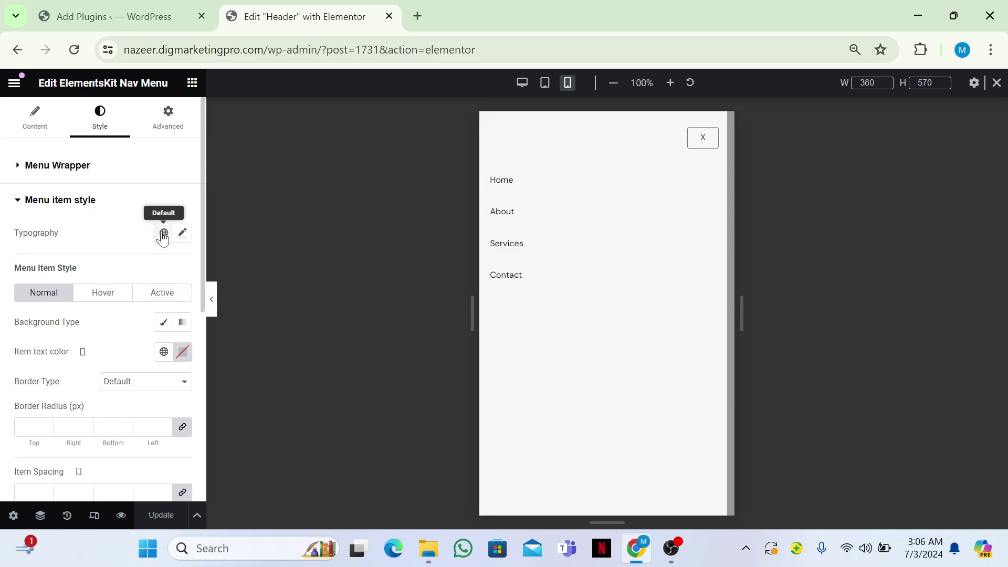
pyautogui.click(189, 239)
pyautogui.click(158, 344)
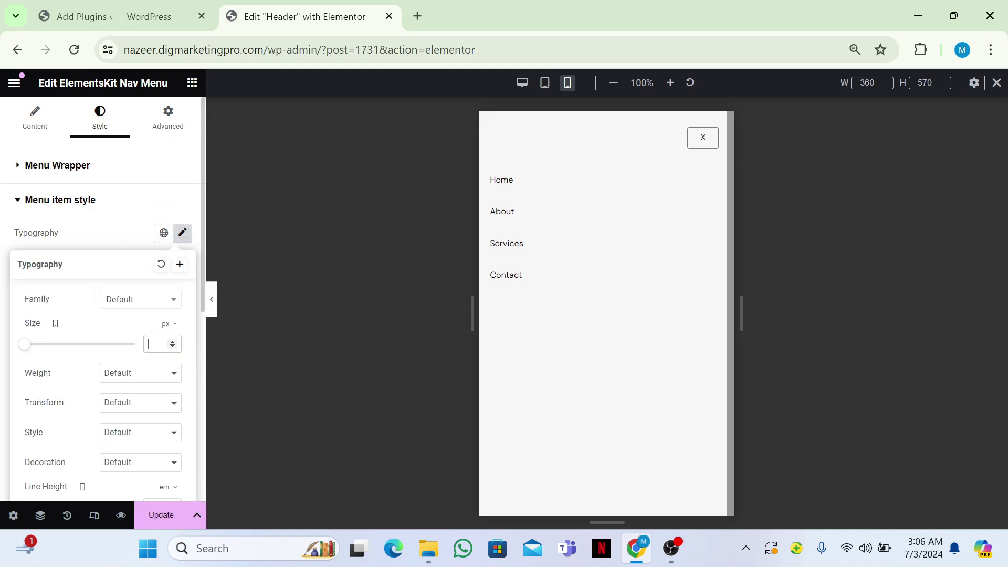
pyautogui.write('16')
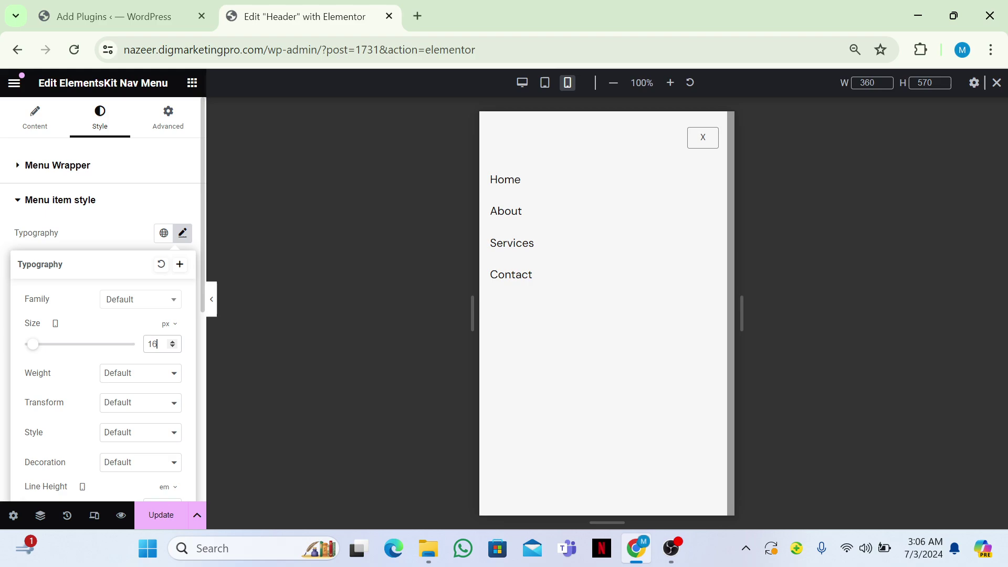
pyautogui.click(135, 305)
pyautogui.click(135, 305)
pyautogui.click(135, 305)
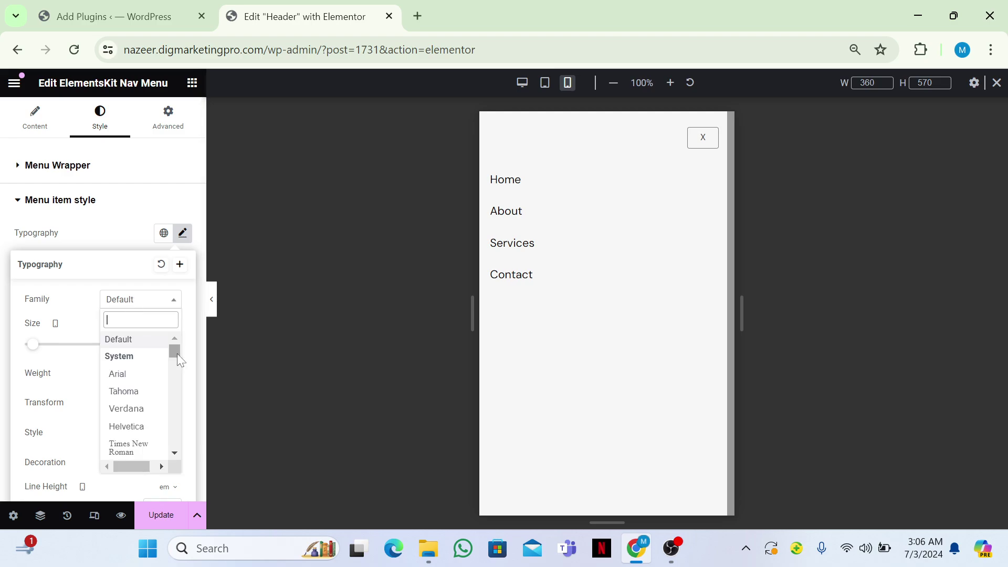
pyautogui.moveTo(177, 353); pyautogui.dragTo(170, 382)
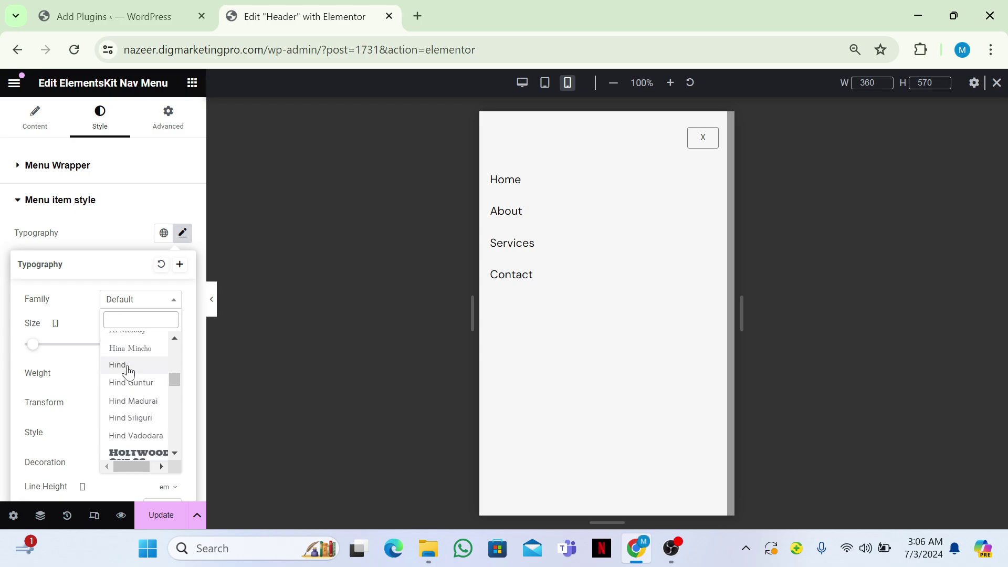
pyautogui.click(131, 418)
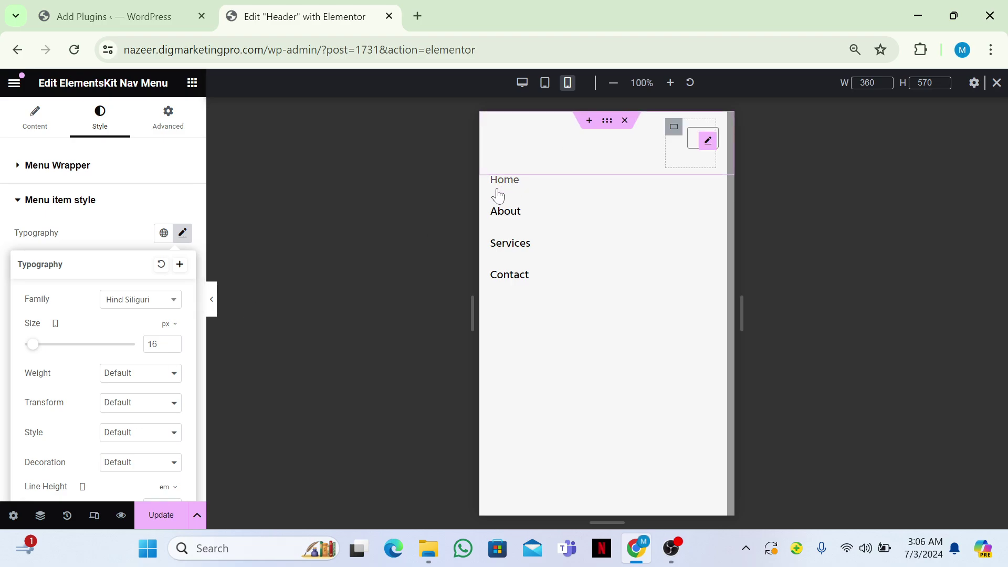
pyautogui.click(133, 240)
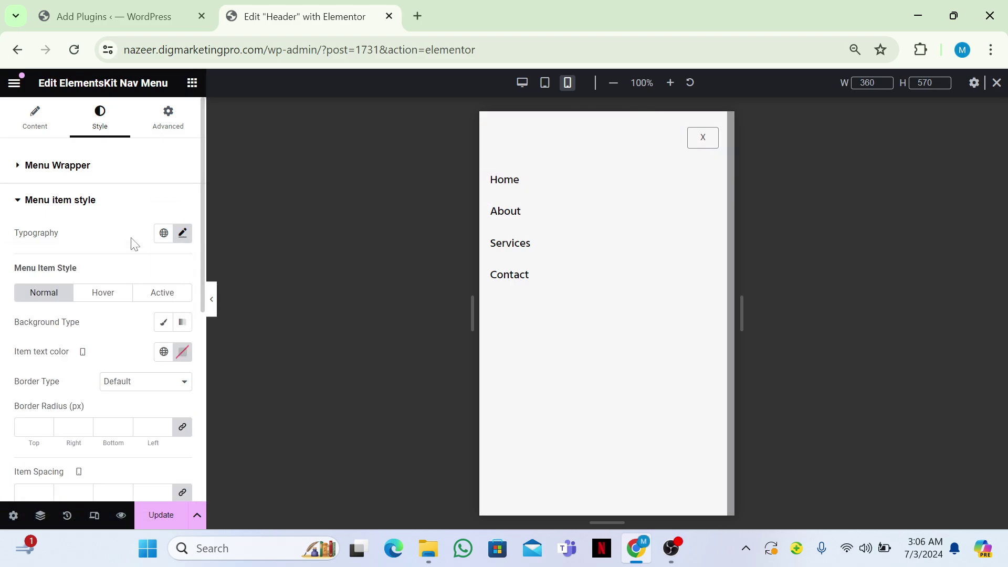
# Set the menu items' normal text color to black, #000000
pyautogui.click(180, 353)
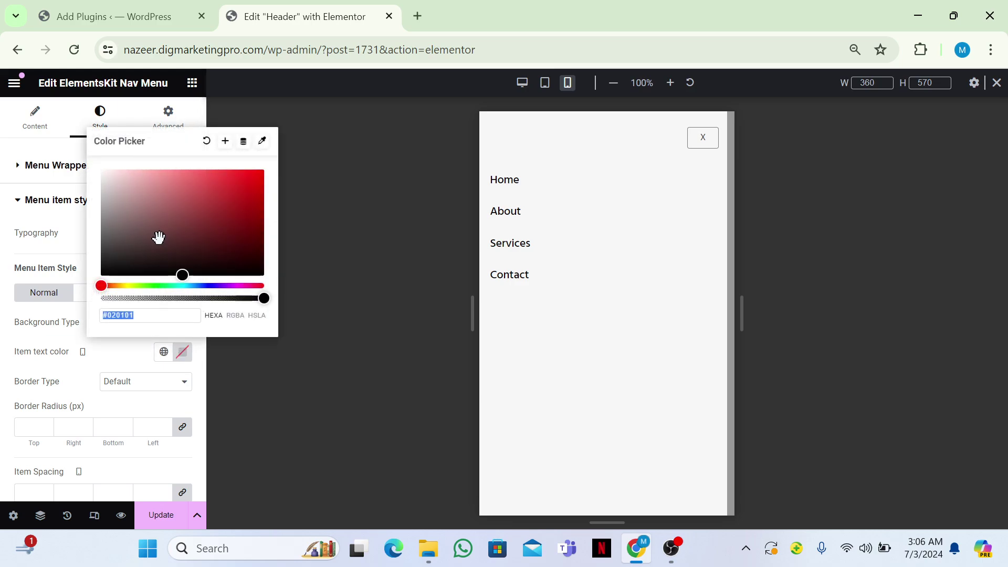
pyautogui.moveTo(208, 216); pyautogui.dragTo(246, 172)
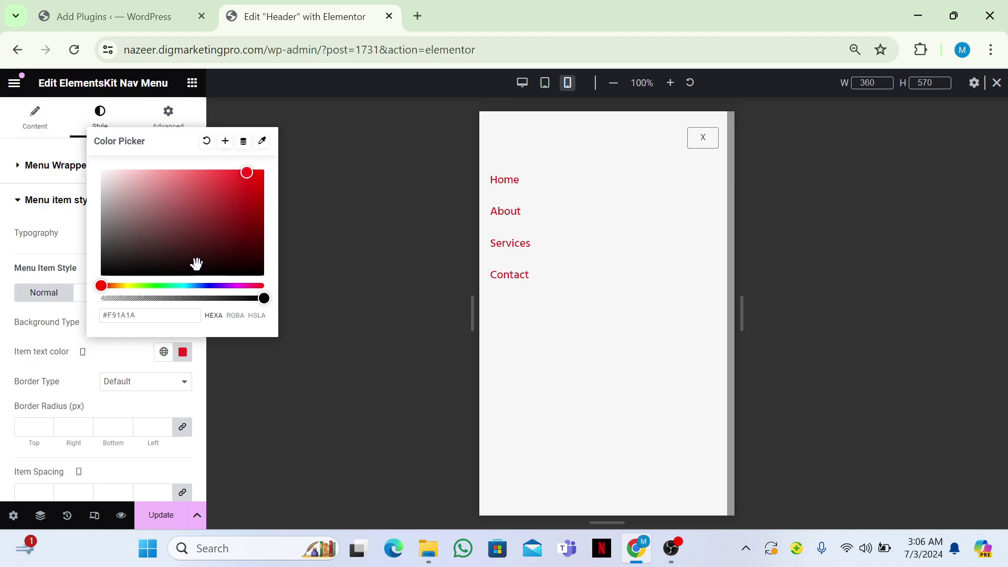
pyautogui.moveTo(148, 257); pyautogui.dragTo(101, 276)
pyautogui.click(3, 331)
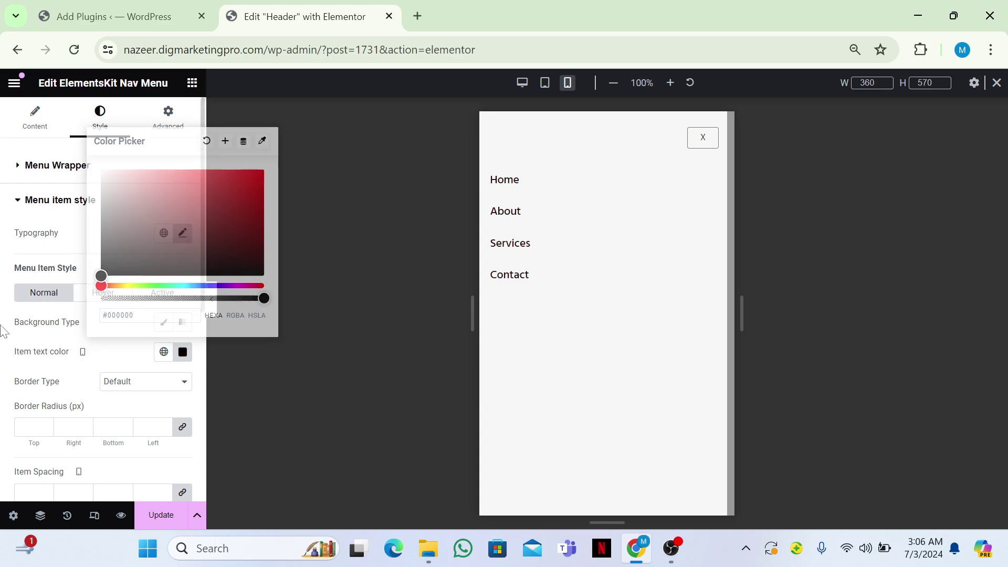
# Set the menu items' hover text color to purple, #B11F9F
pyautogui.click(101, 293)
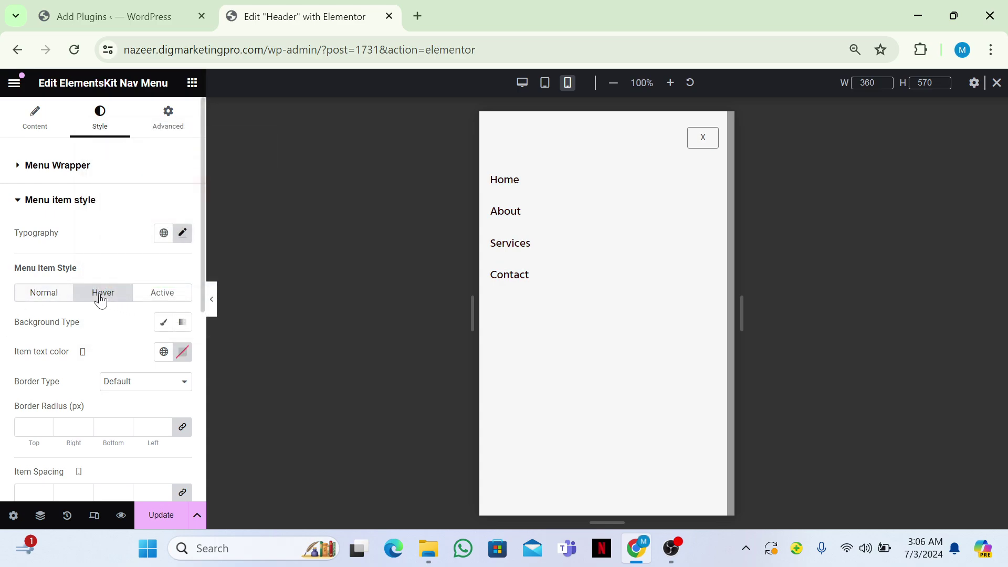
pyautogui.click(181, 351)
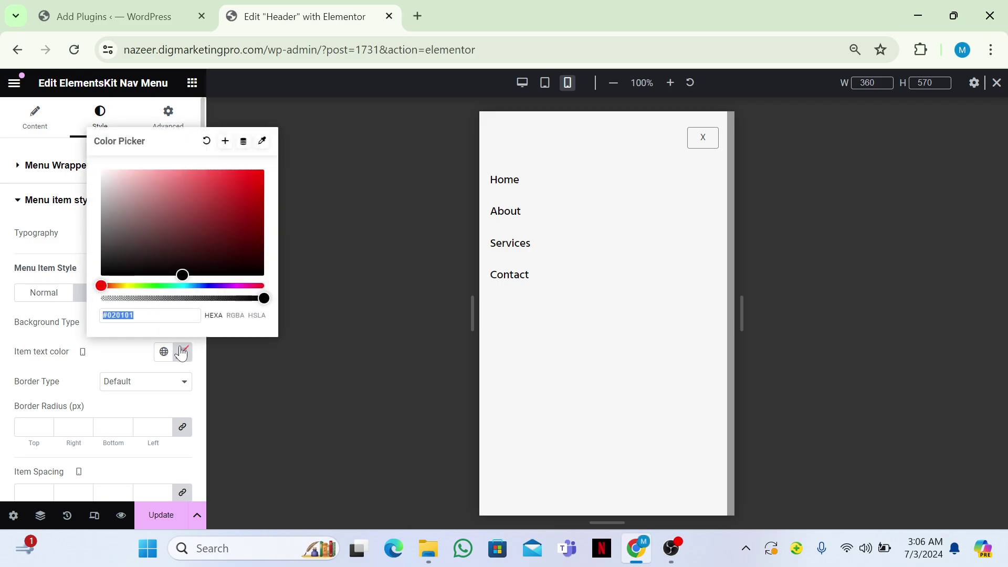
pyautogui.click(228, 286)
pyautogui.moveTo(228, 286); pyautogui.dragTo(240, 286)
pyautogui.moveTo(239, 245); pyautogui.dragTo(235, 203)
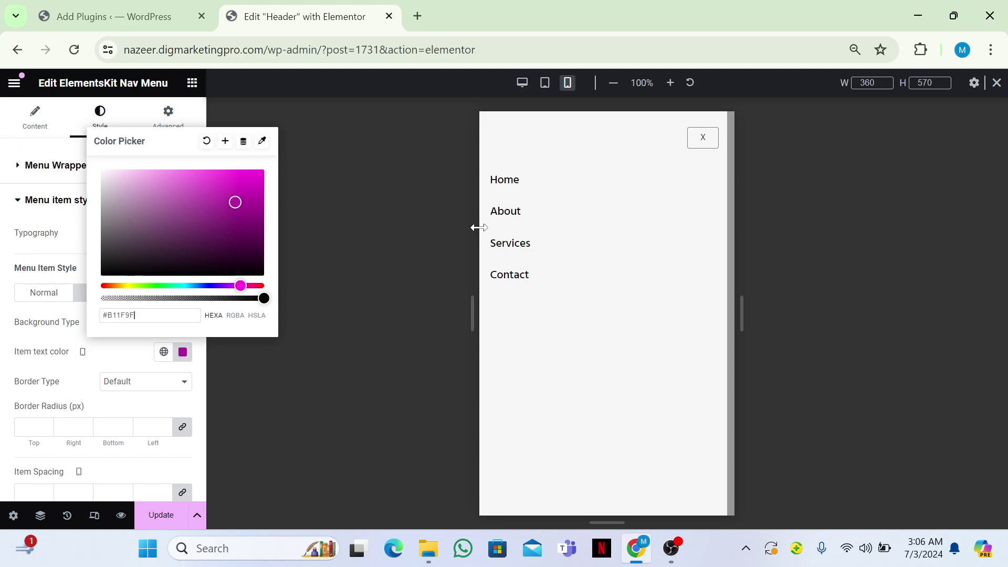
pyautogui.click(76, 183)
pyautogui.click(3, 187)
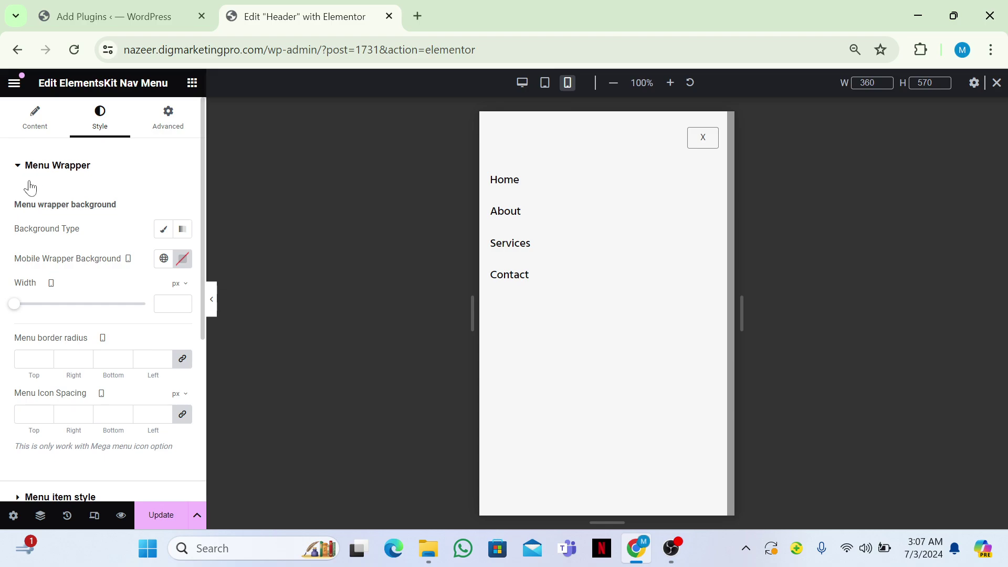
pyautogui.click(23, 172)
pyautogui.click(23, 172)
pyautogui.click(23, 172)
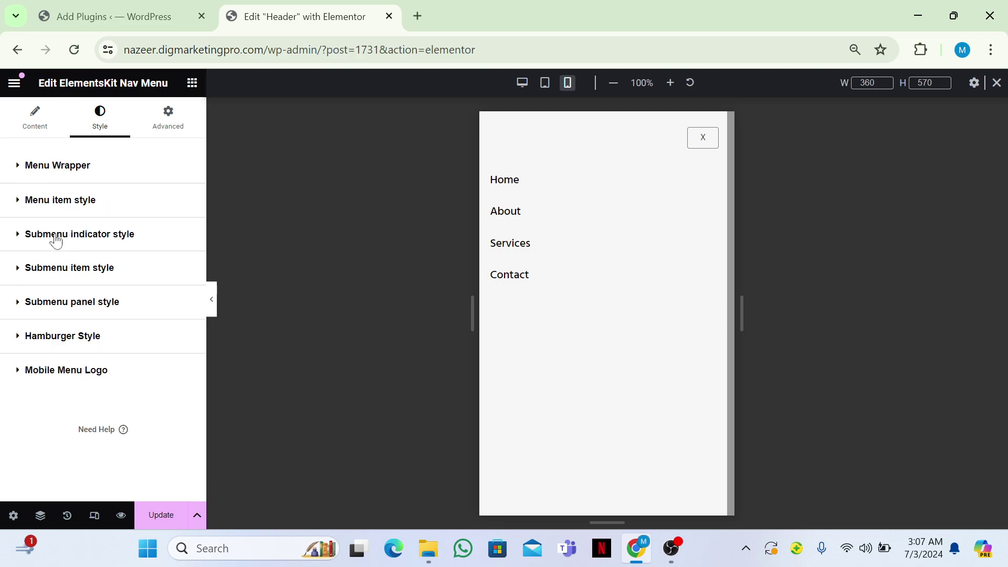
# Set the menu items' normal background type to Classic, trying red #FF1B1B as the color and resetting it to the default
pyautogui.click(46, 205)
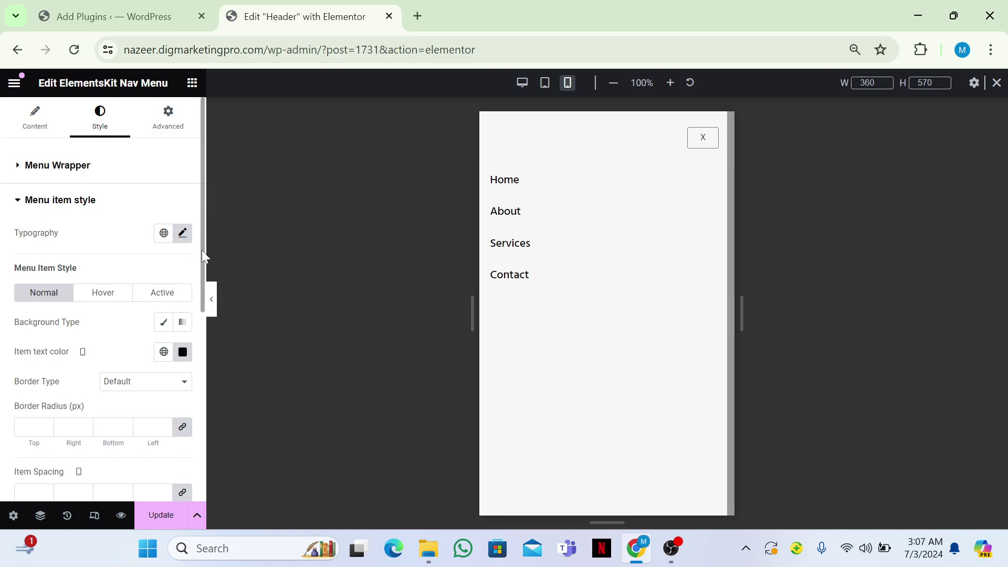
pyautogui.moveTo(202, 250); pyautogui.dragTo(208, 356)
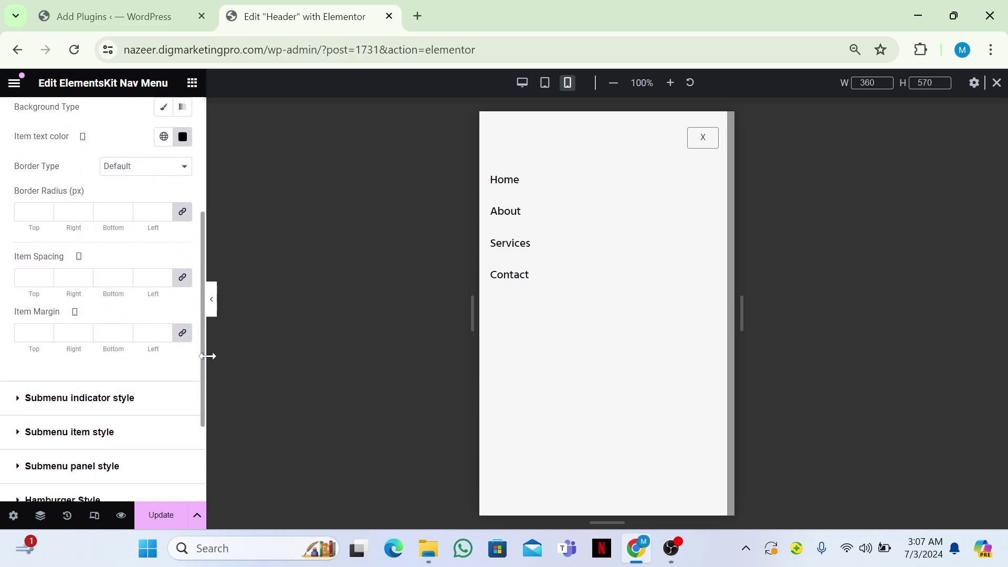
pyautogui.scroll(3, 164, 246)
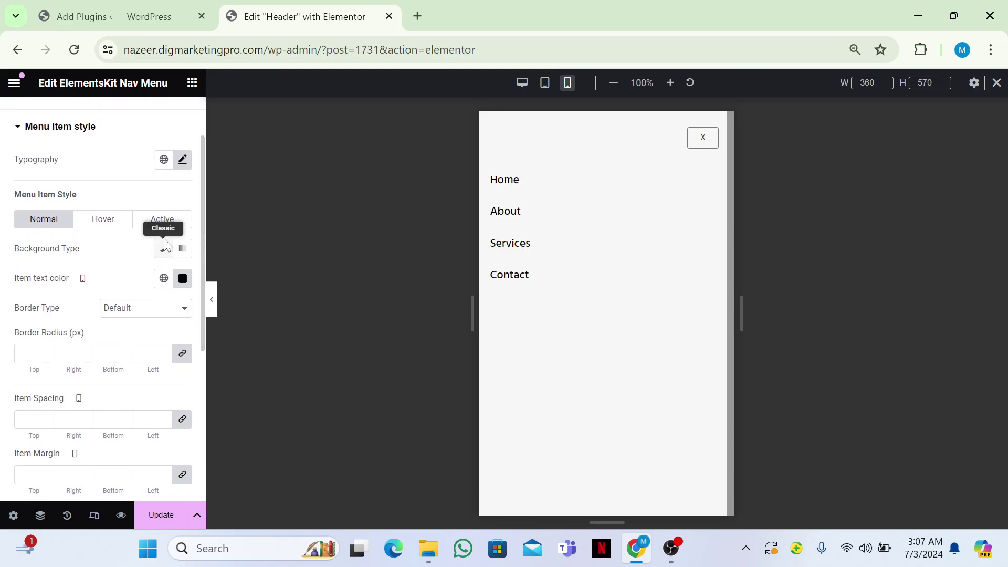
pyautogui.click(165, 249)
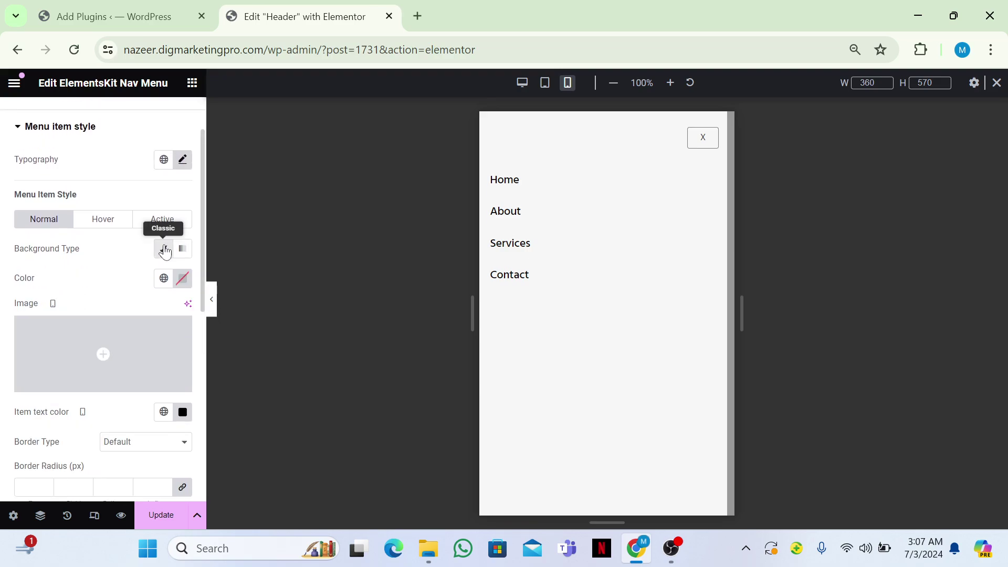
pyautogui.click(182, 278)
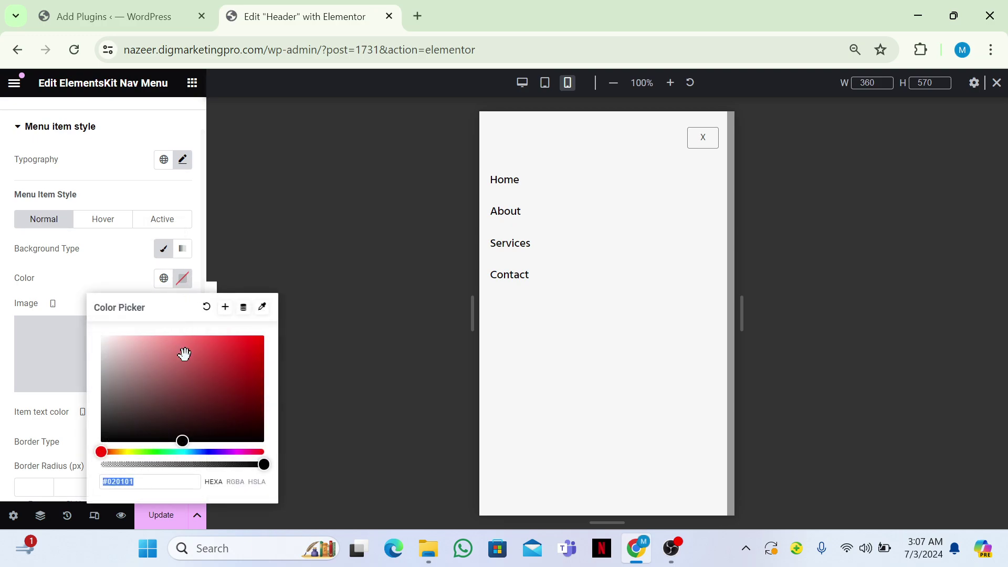
pyautogui.moveTo(237, 335); pyautogui.dragTo(247, 334)
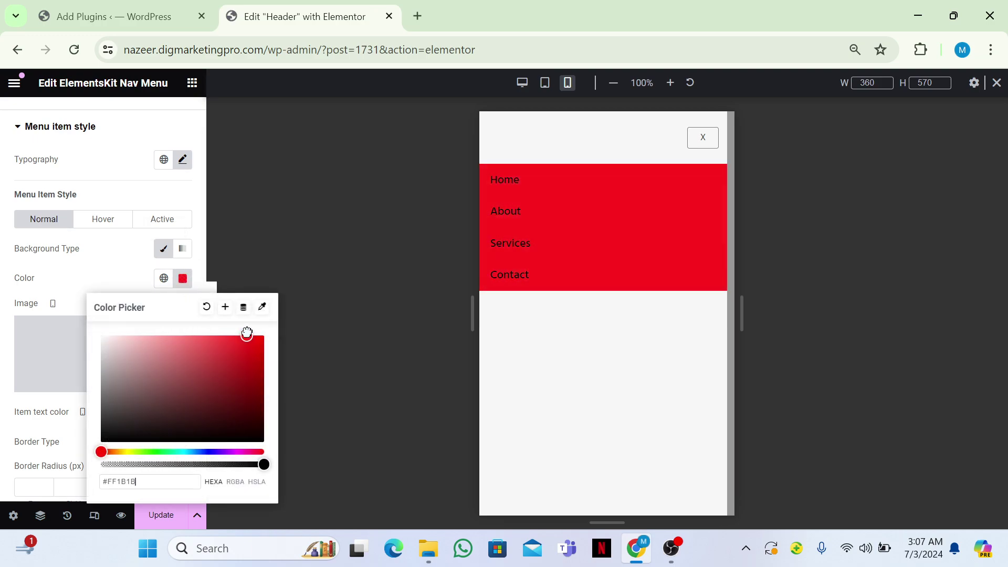
pyautogui.click(207, 308)
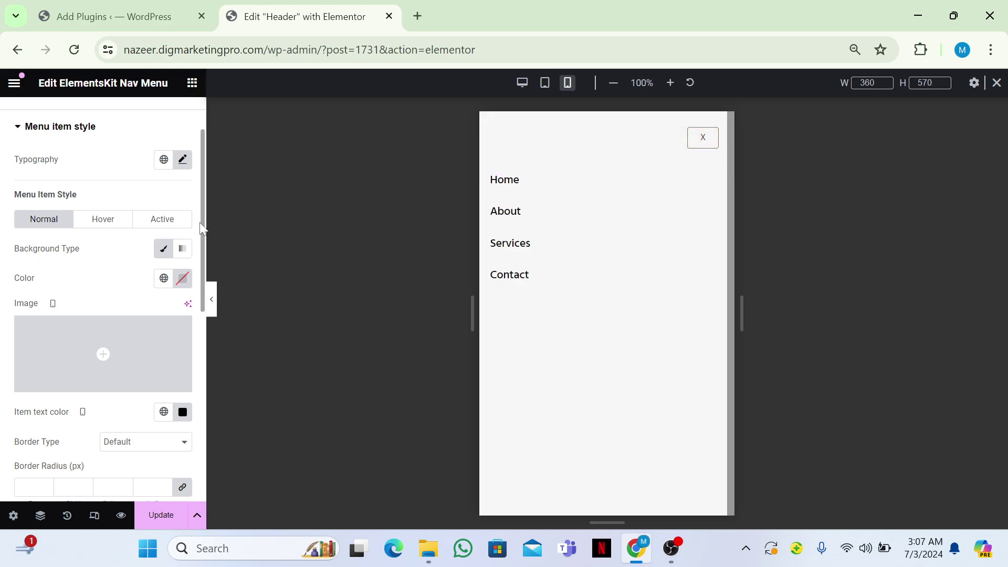
# Open the close toggle's hover settings within the nav menu's Hamburger Style section
pyautogui.scroll(-5, 202, 230)
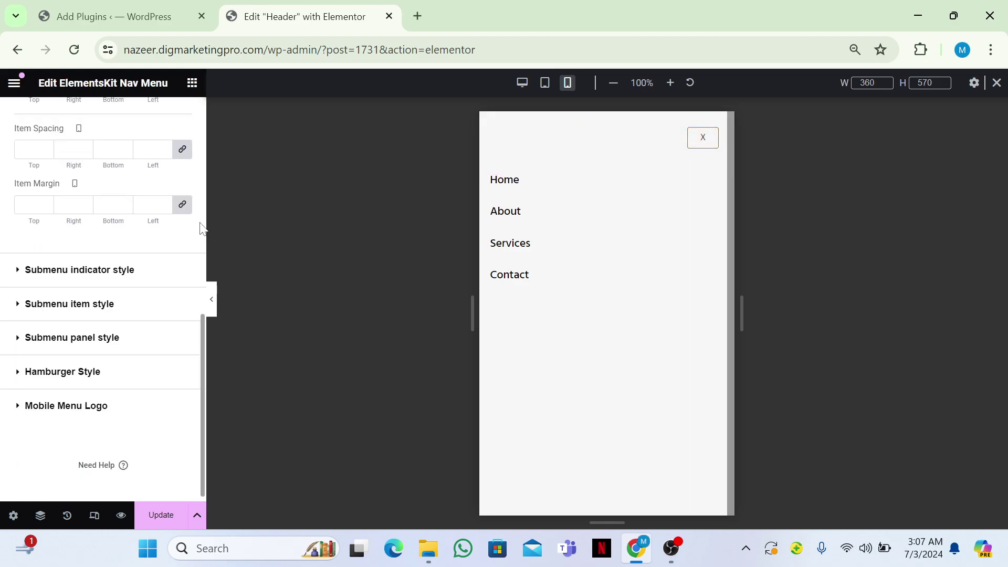
pyautogui.click(76, 372)
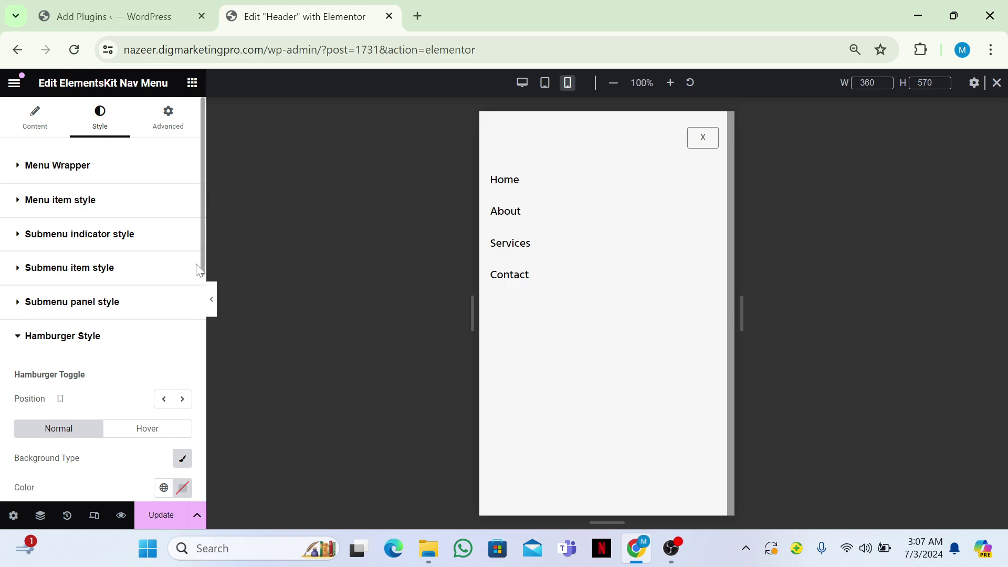
pyautogui.moveTo(202, 263); pyautogui.dragTo(206, 453)
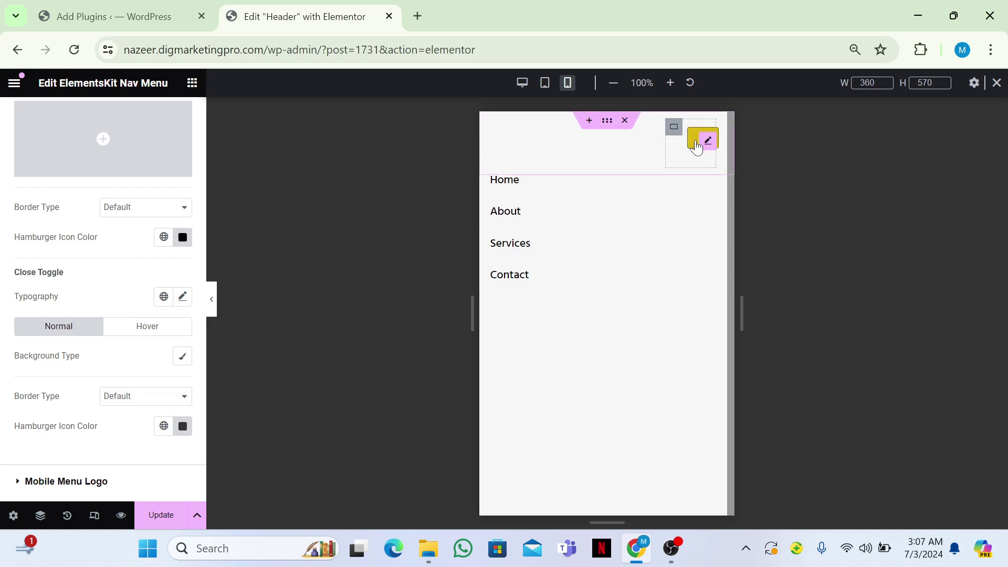
pyautogui.click(141, 330)
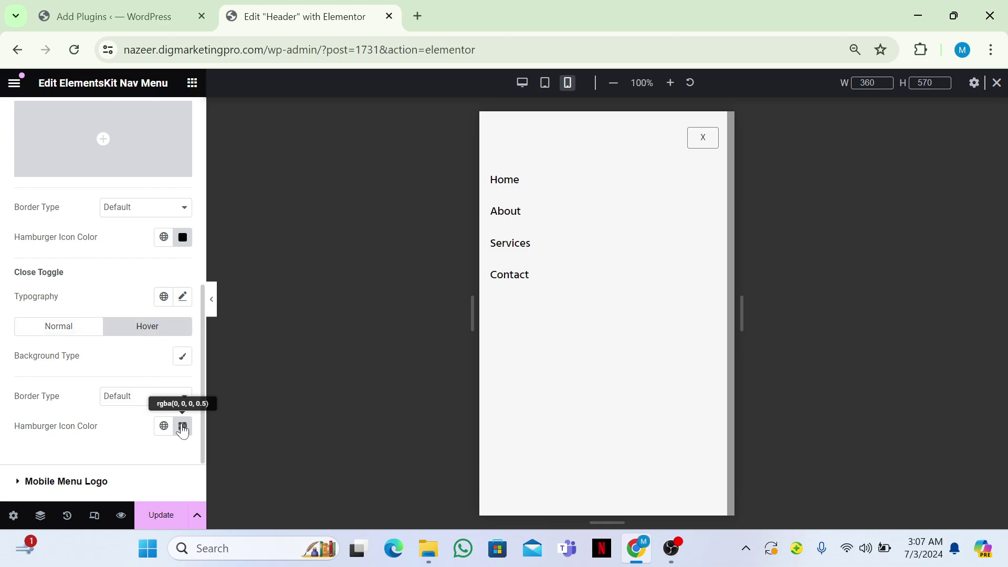
# Set the close toggle's hover icon color to opaque purple, #B41DA1
pyautogui.click(183, 428)
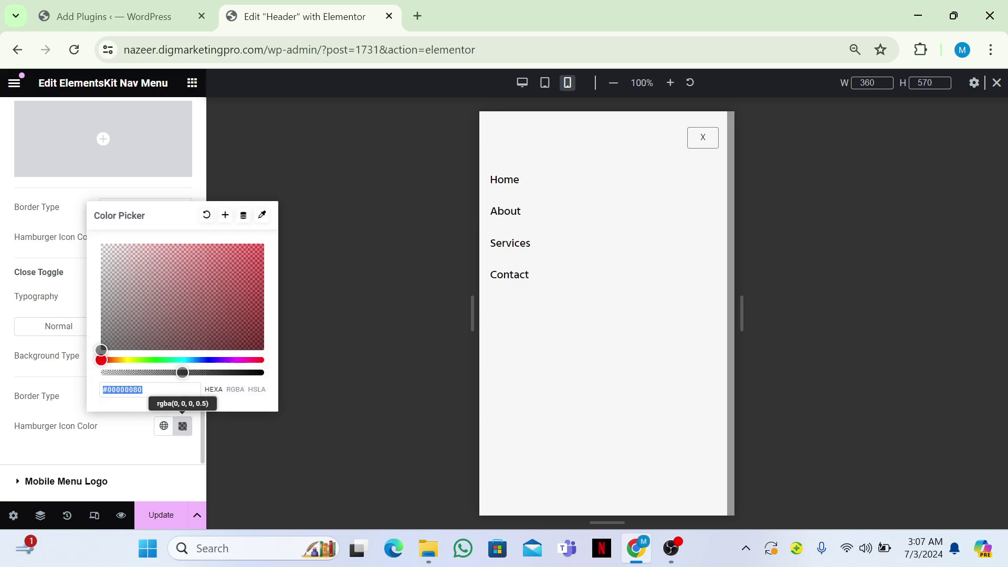
pyautogui.moveTo(204, 376); pyautogui.dragTo(263, 372)
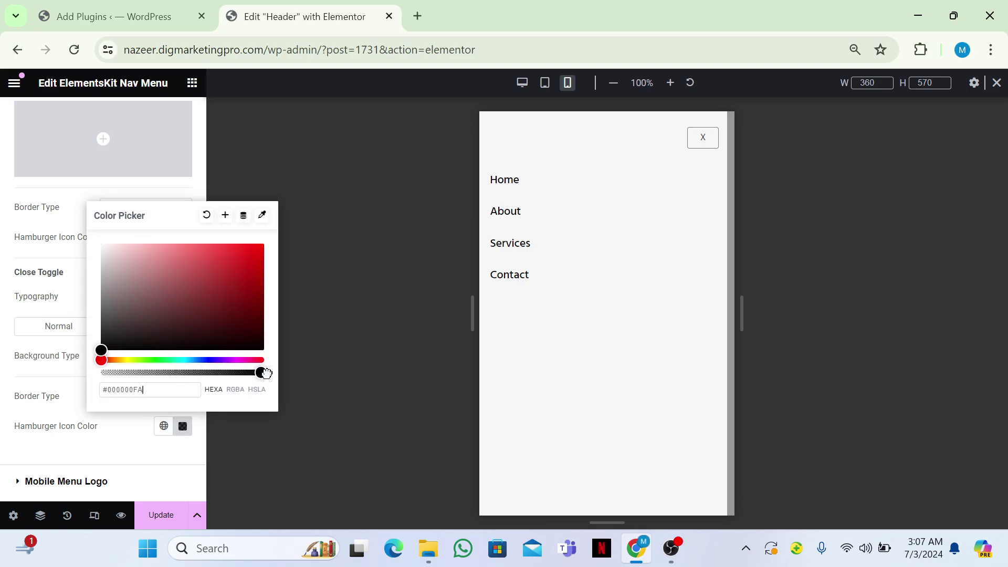
pyautogui.click(240, 360)
pyautogui.moveTo(235, 320); pyautogui.dragTo(222, 272)
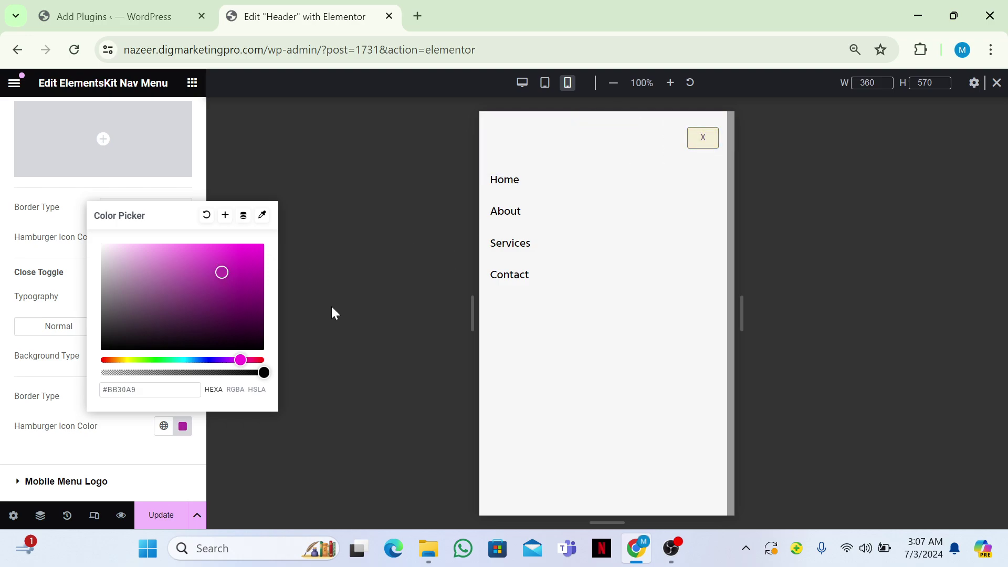
pyautogui.click(236, 273)
pyautogui.click(3, 426)
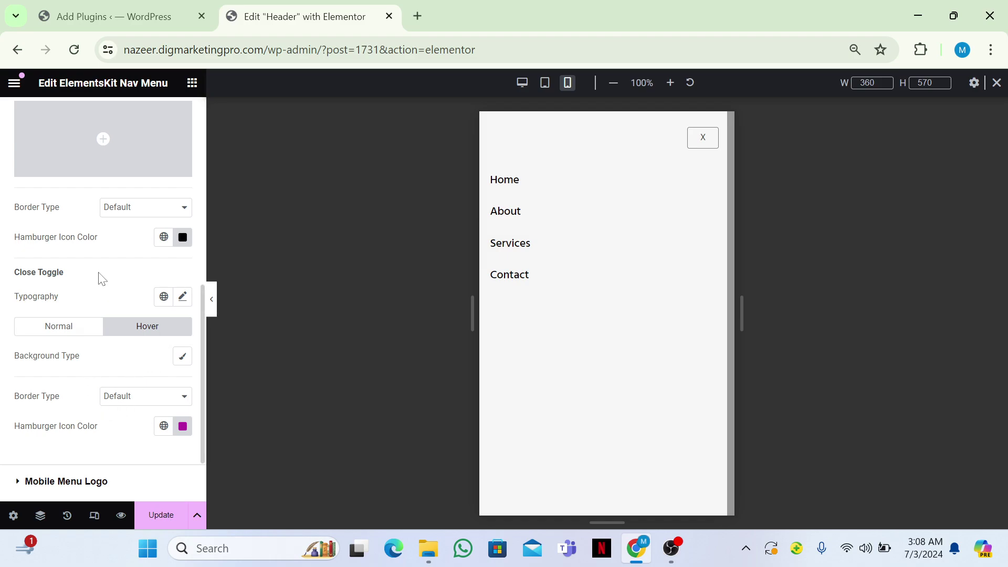
# Give the close toggle a Classic hover background in dark purple, #871C88
pyautogui.click(182, 356)
pyautogui.click(181, 388)
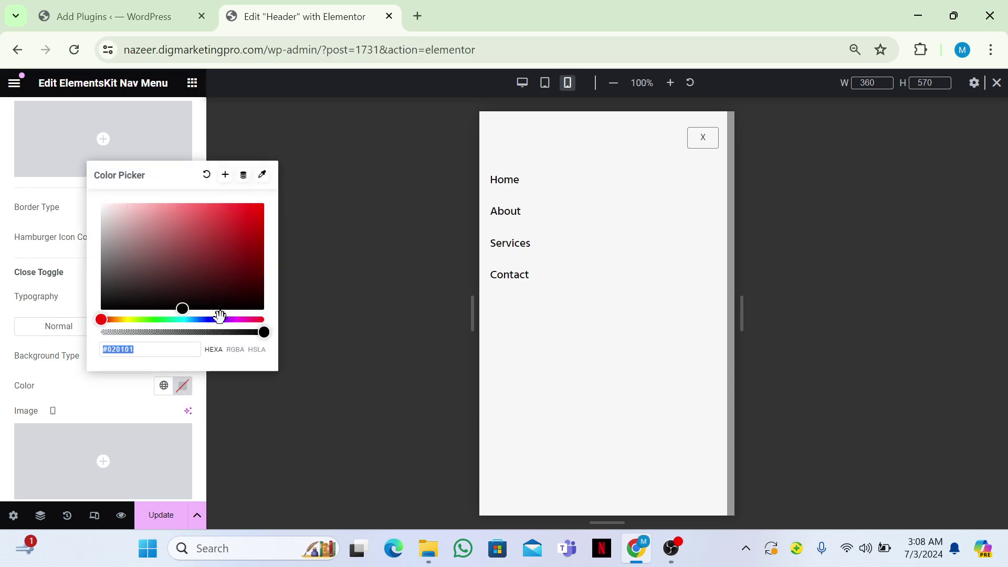
pyautogui.moveTo(220, 316); pyautogui.dragTo(236, 318)
pyautogui.click(239, 280)
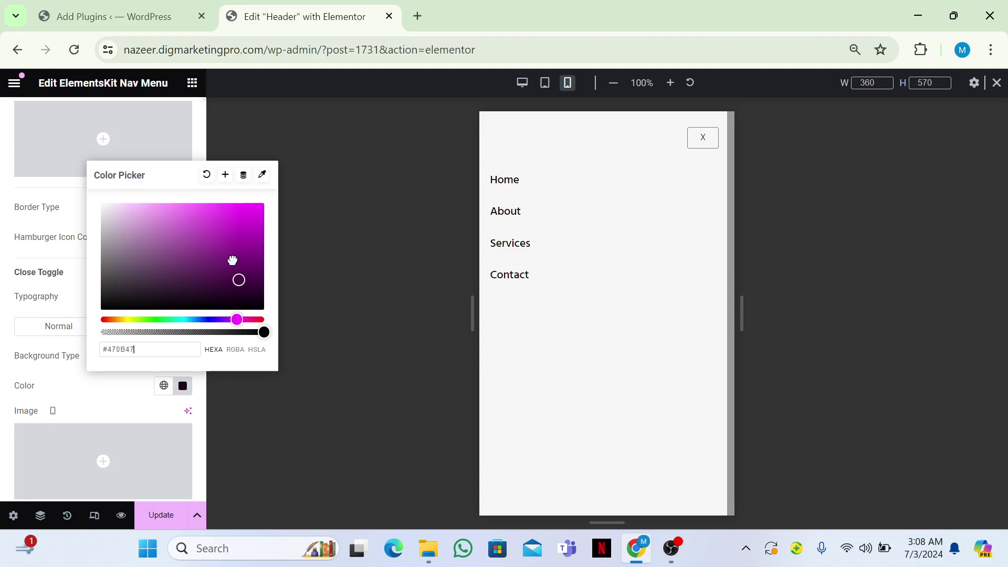
pyautogui.click(231, 255)
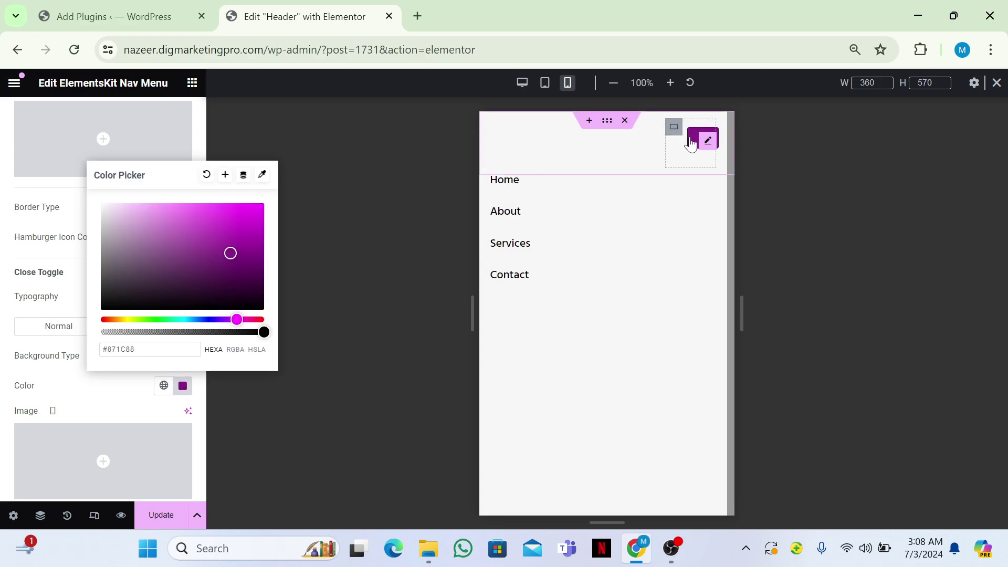
pyautogui.click(6, 362)
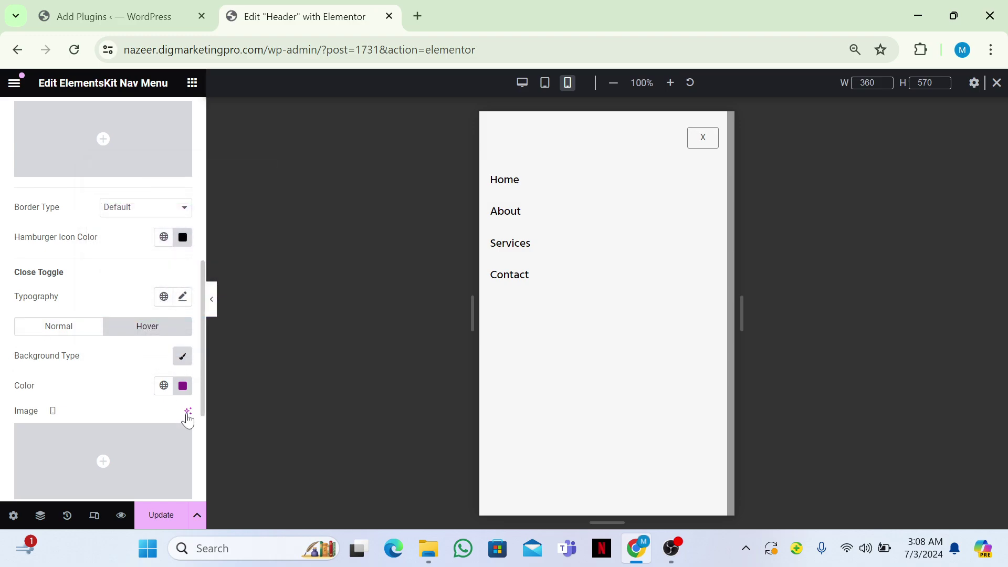
# Set the close toggle's hover icon color to white, #FFFFFF
pyautogui.scroll(-4, 202, 381)
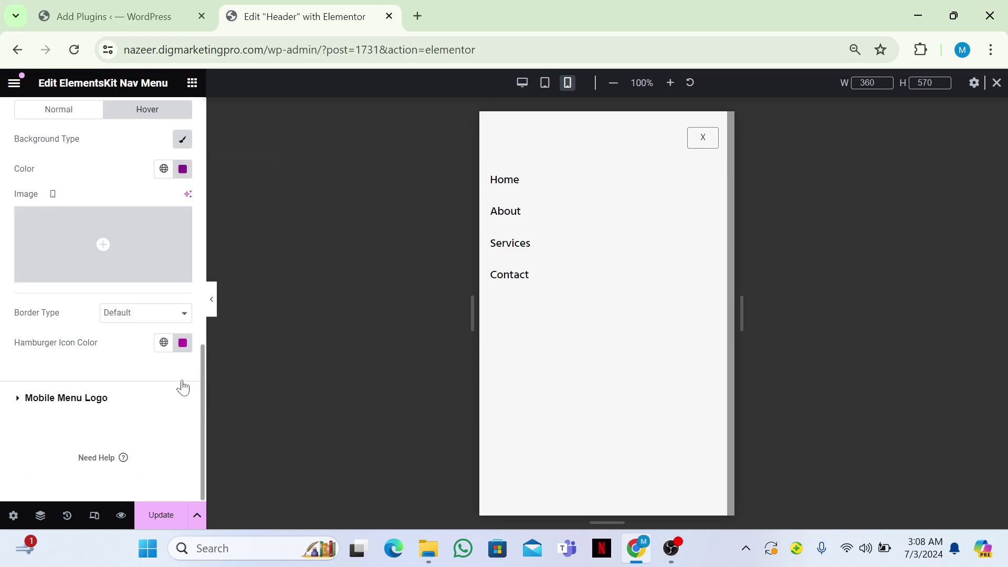
pyautogui.click(183, 343)
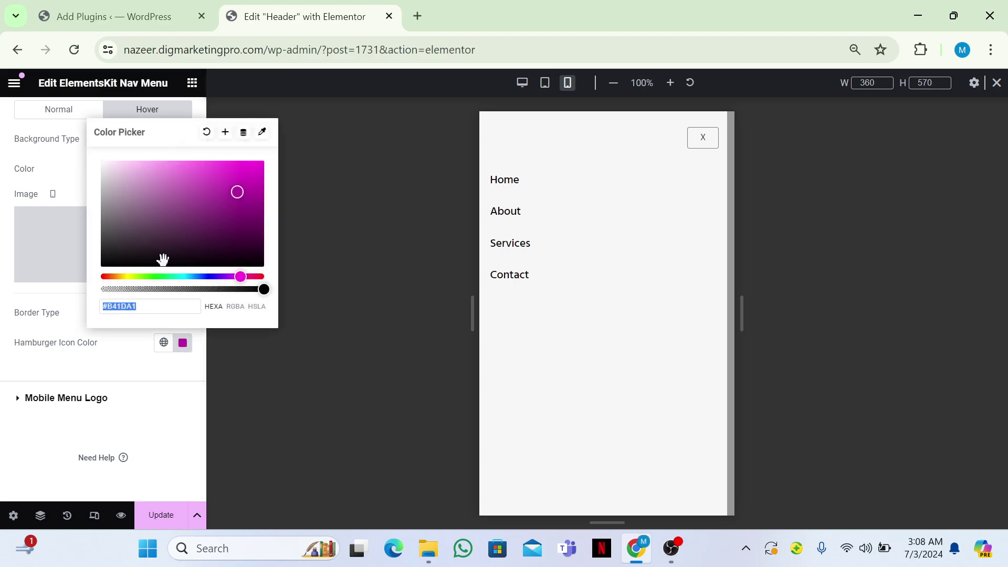
pyautogui.moveTo(107, 170); pyautogui.dragTo(98, 161)
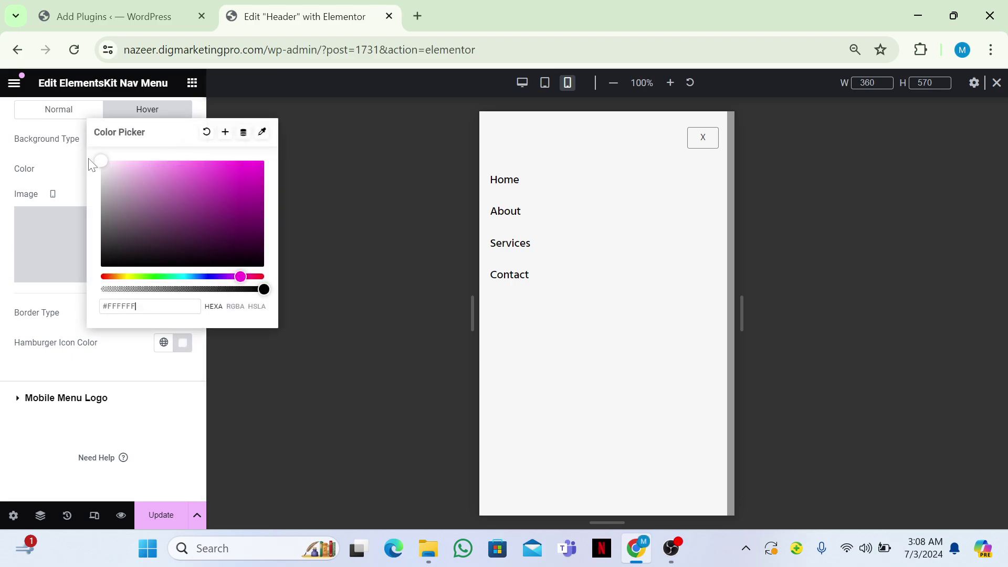
pyautogui.click(4, 287)
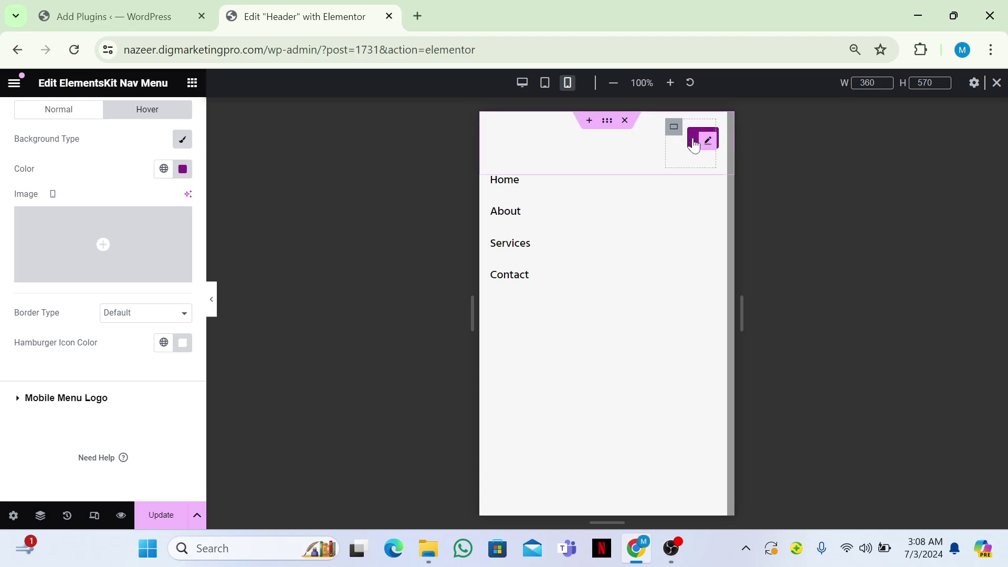
# Close the off-canvas menu in the full mobile preview and update the header template
pyautogui.click(215, 309)
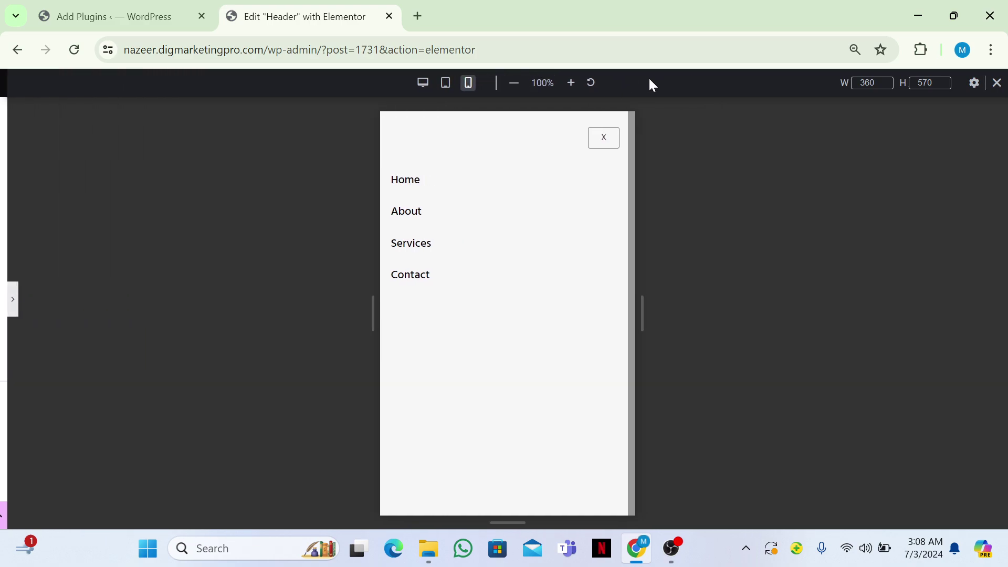
pyautogui.click(595, 141)
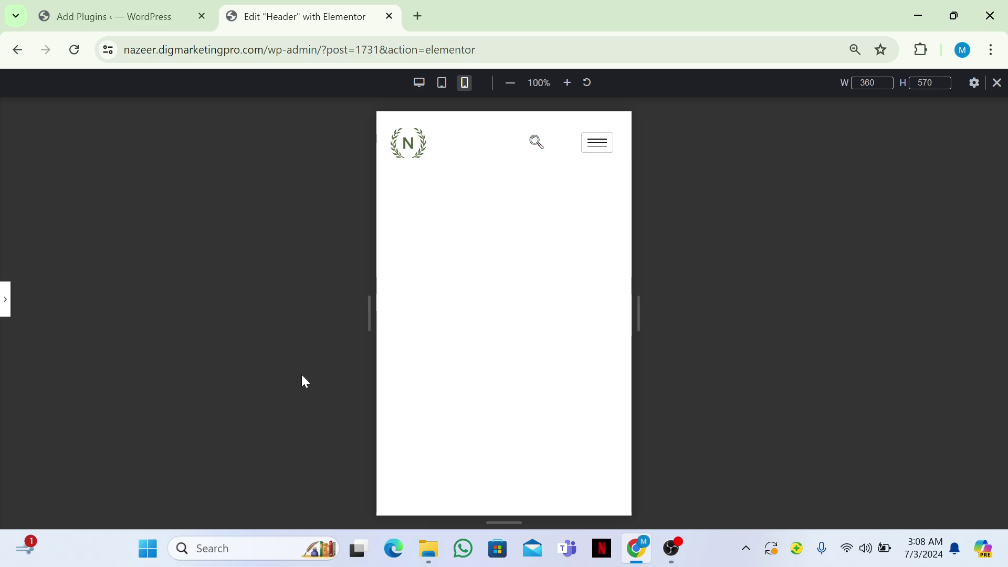
pyautogui.click(4, 302)
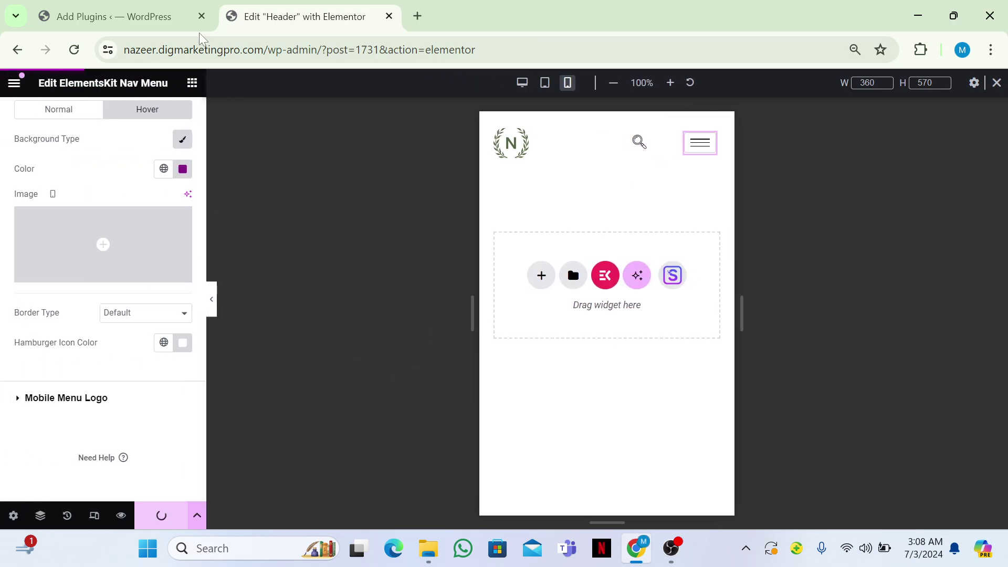
# Open the live site in a new browser tab from the WordPress dashboard
pyautogui.click(113, 16)
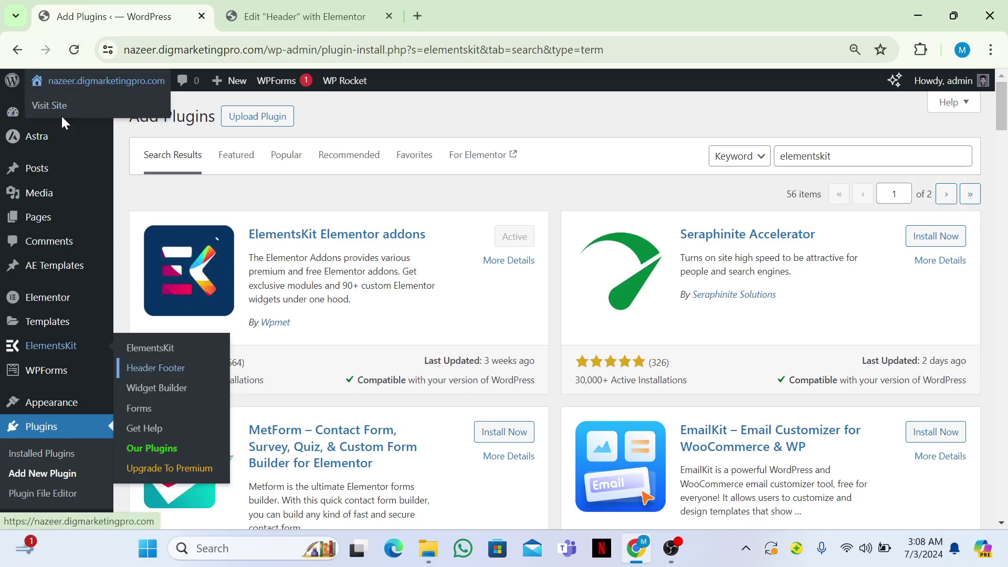
pyautogui.rightClick(61, 105)
pyautogui.press('Escape')
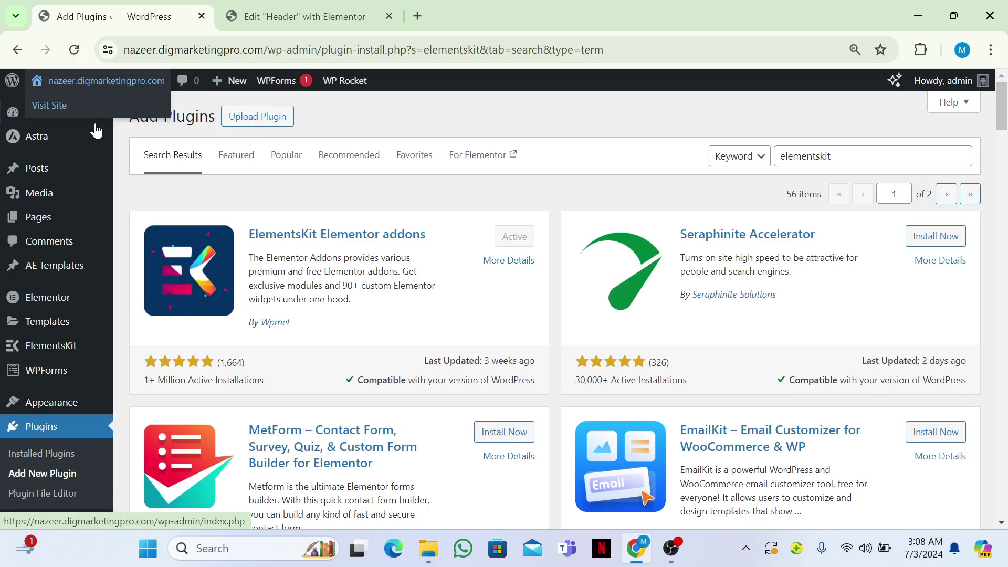
pyautogui.click(457, 13)
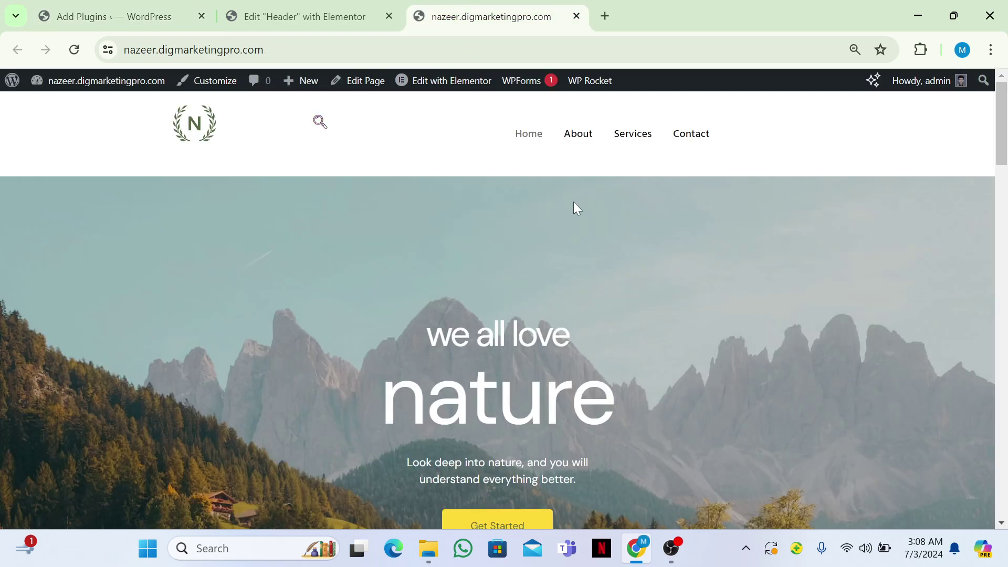
# Inspect the live homepage in the browser's responsive view and narrow it to 340 px wide
pyautogui.rightClick(521, 212)
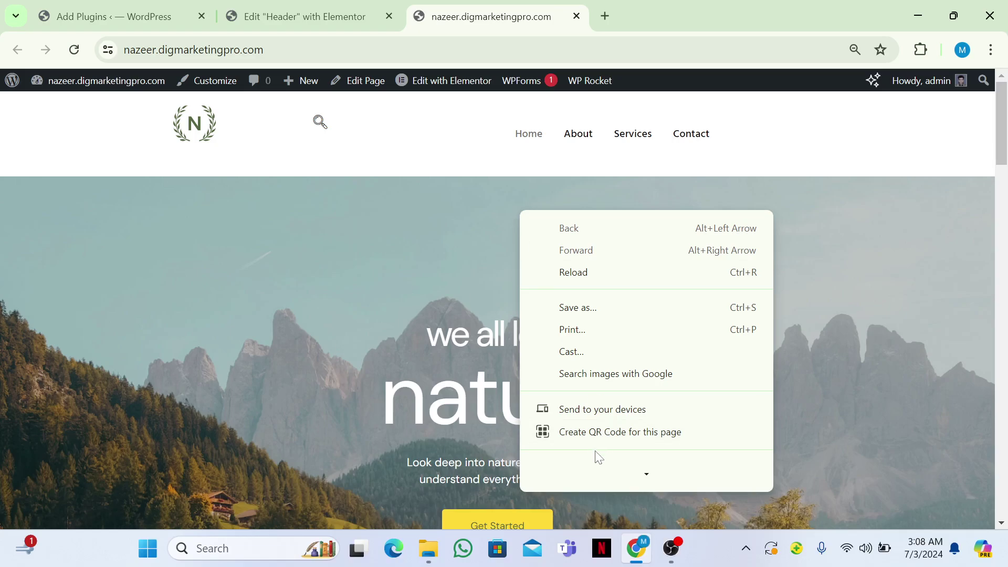
pyautogui.moveTo(595, 470)
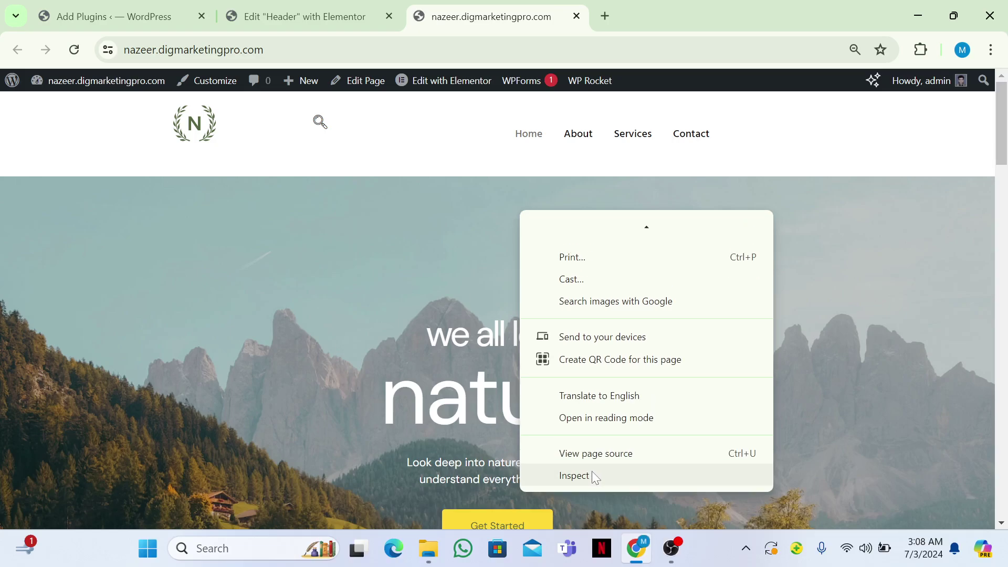
pyautogui.click(593, 474)
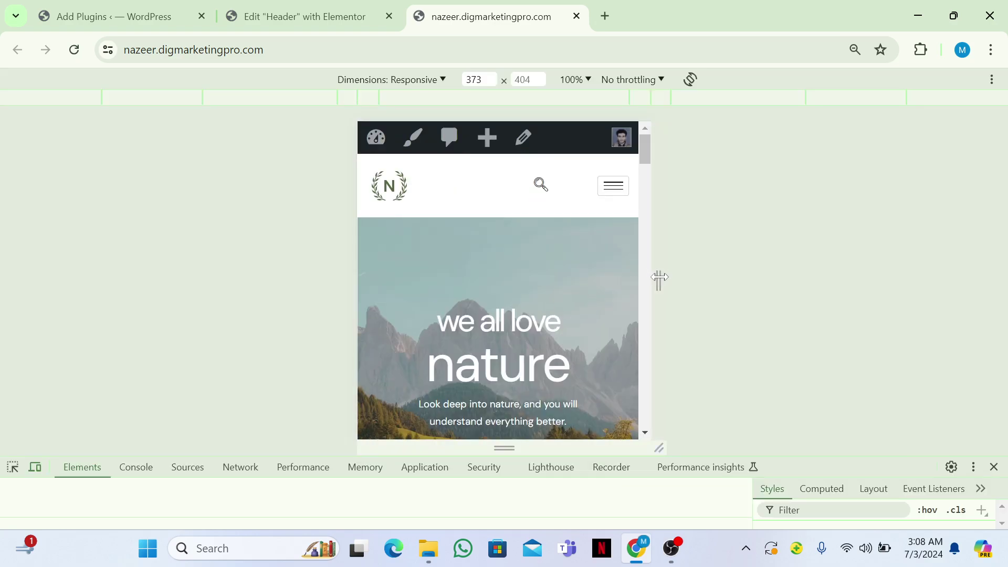
pyautogui.moveTo(637, 278); pyautogui.dragTo(643, 279)
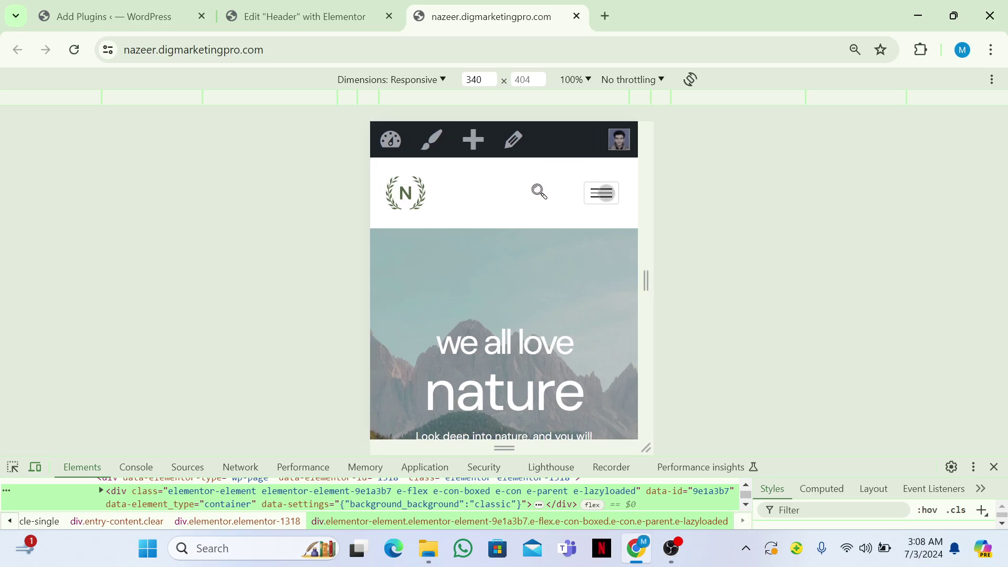
# Test the off-canvas menu and the search popup in the live site's mobile view, closing both
pyautogui.click(603, 193)
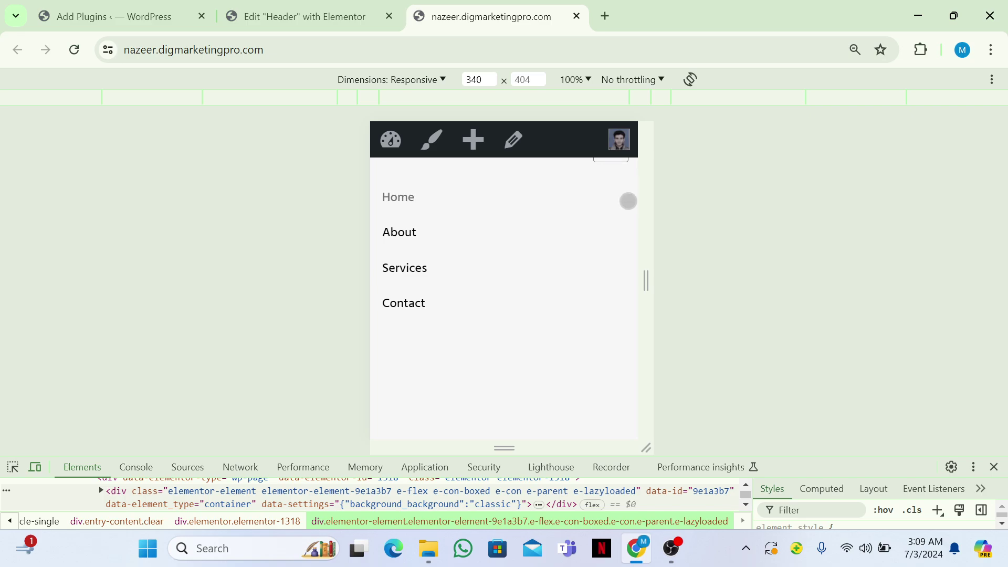
pyautogui.click(628, 204)
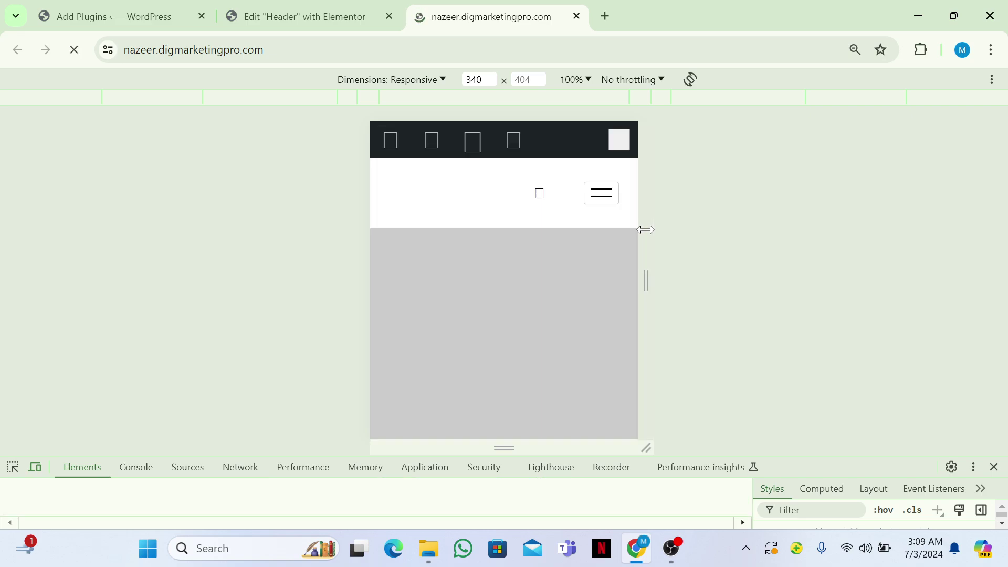
pyautogui.click(537, 191)
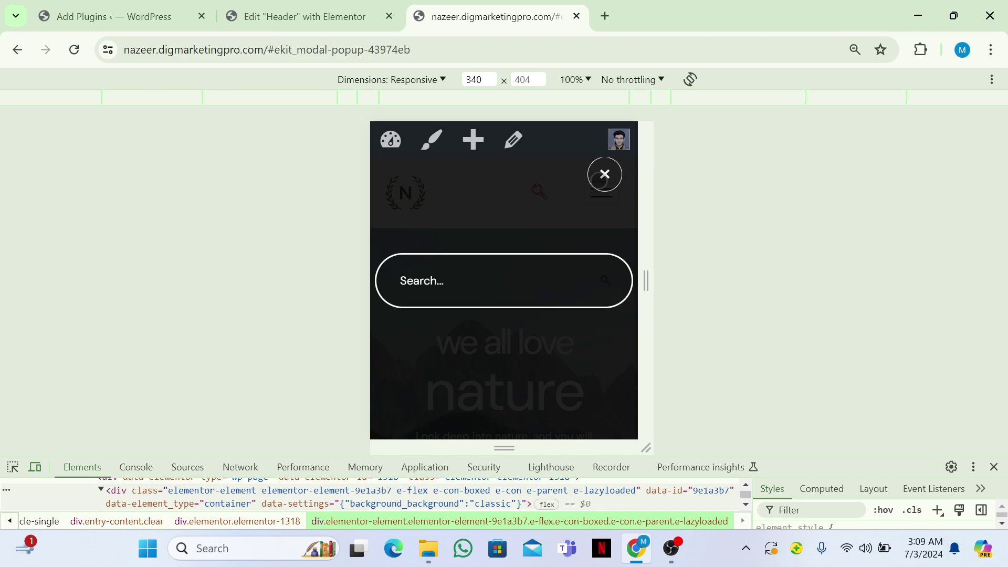
pyautogui.click(598, 181)
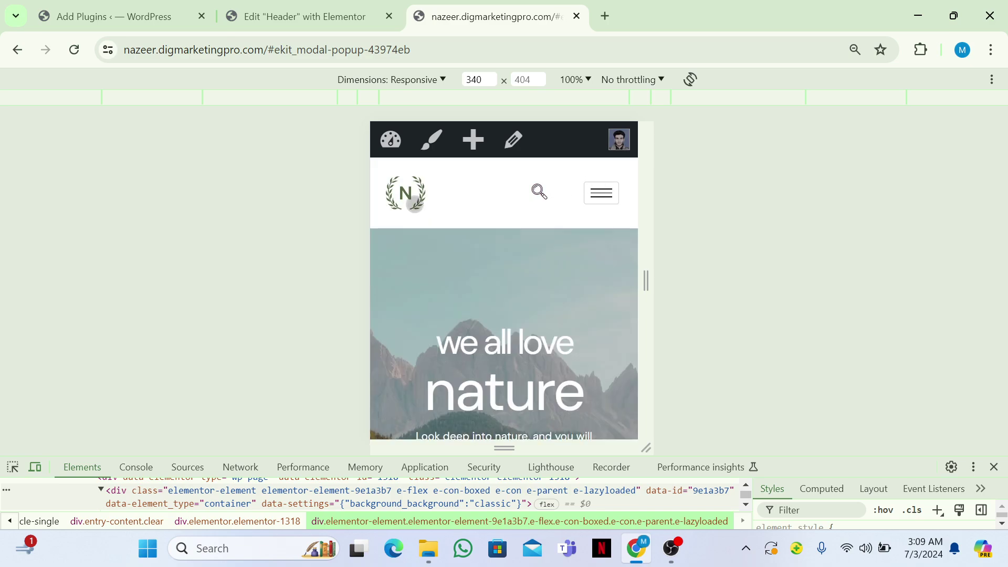
pyautogui.click(256, 7)
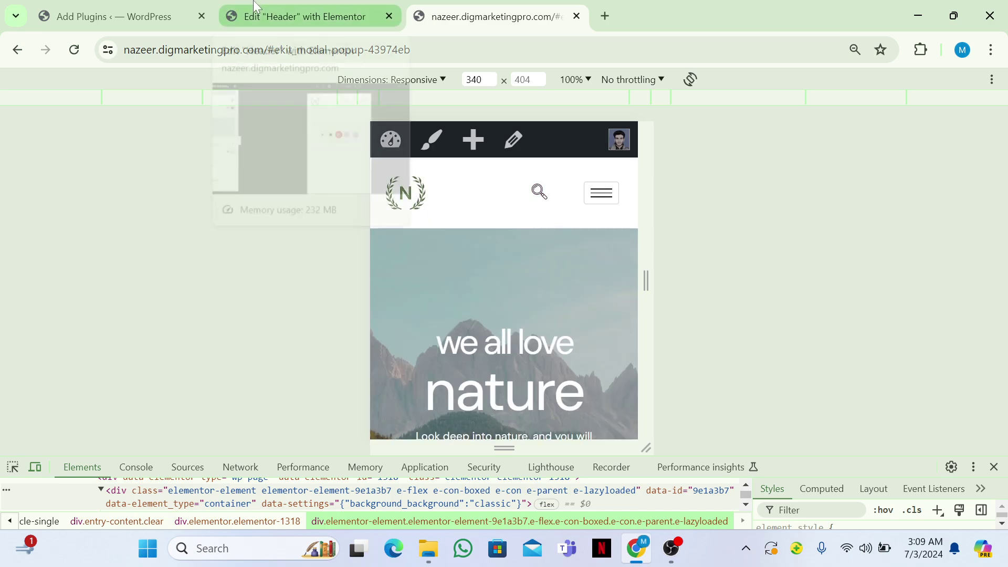
pyautogui.click(413, 6)
pyautogui.click(142, 6)
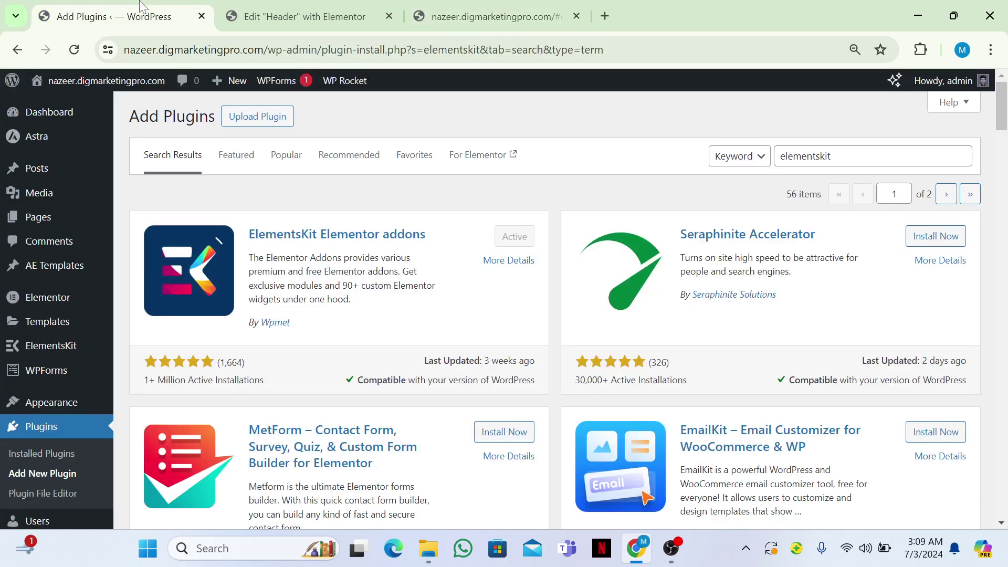
pyautogui.moveTo(20, 352)
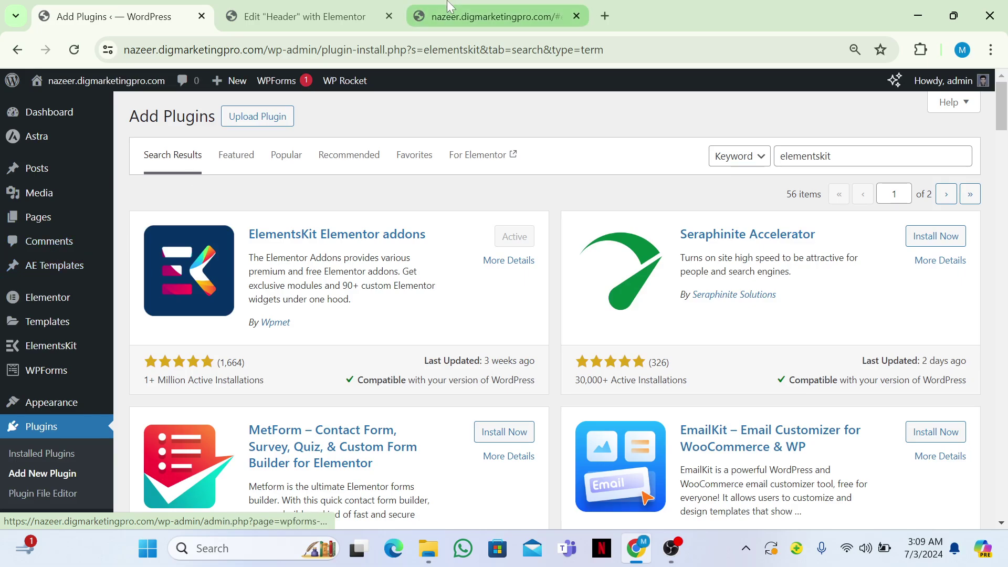
# Return to the live homepage and look over its mobile layout below the header
pyautogui.click(491, 16)
pyautogui.scroll(-5, 482, 205)
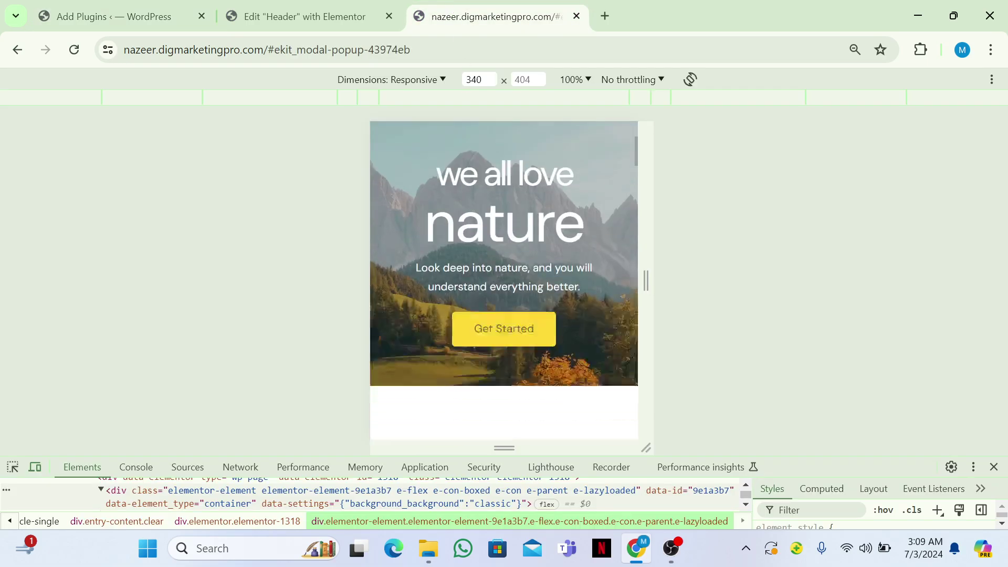
pyautogui.scroll(5, 482, 205)
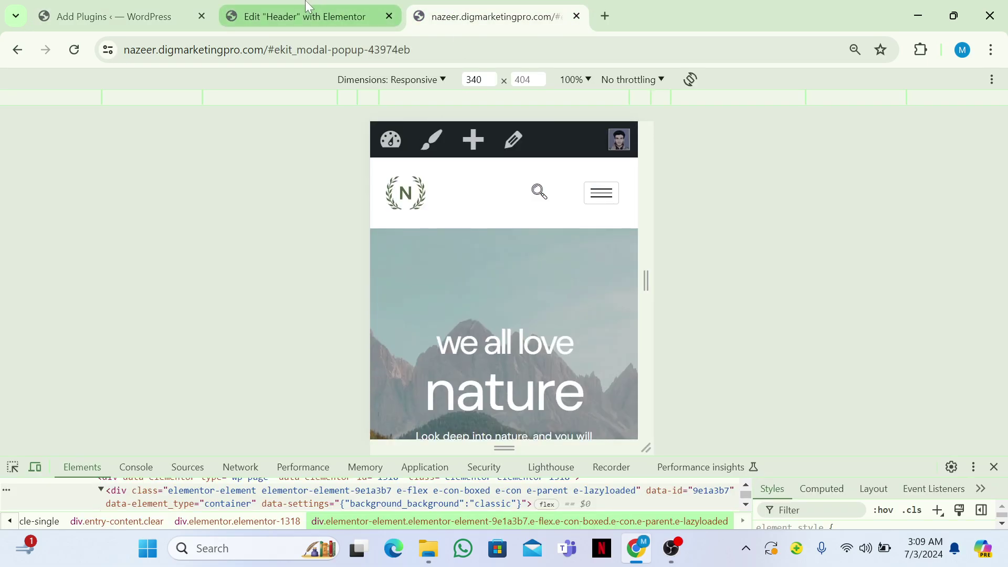
# Open the site's installed plugins list in the WordPress dashboard and look through the active Elementor add-ons
pyautogui.click(155, 10)
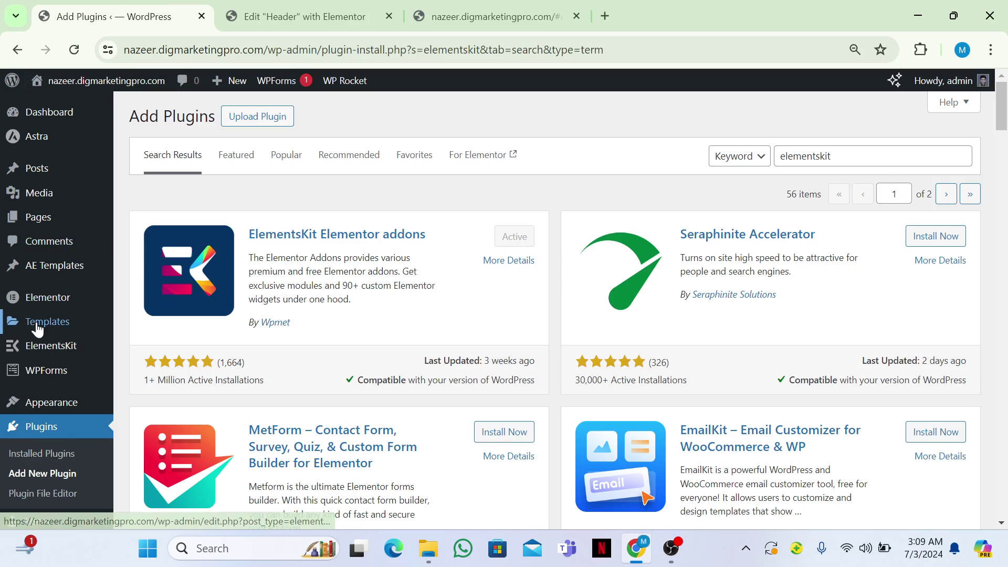
pyautogui.click(40, 426)
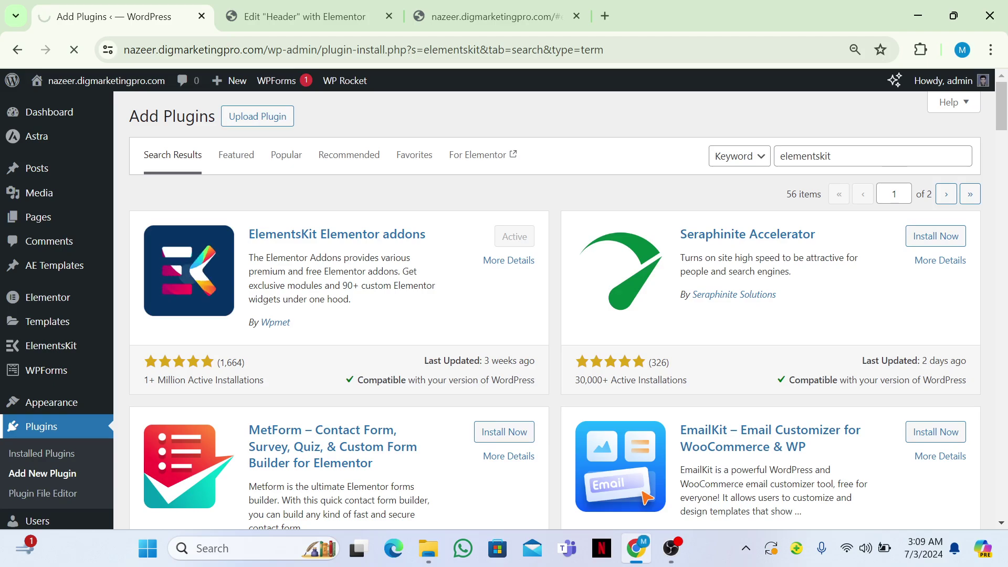
pyautogui.scroll(-3, 554, 310)
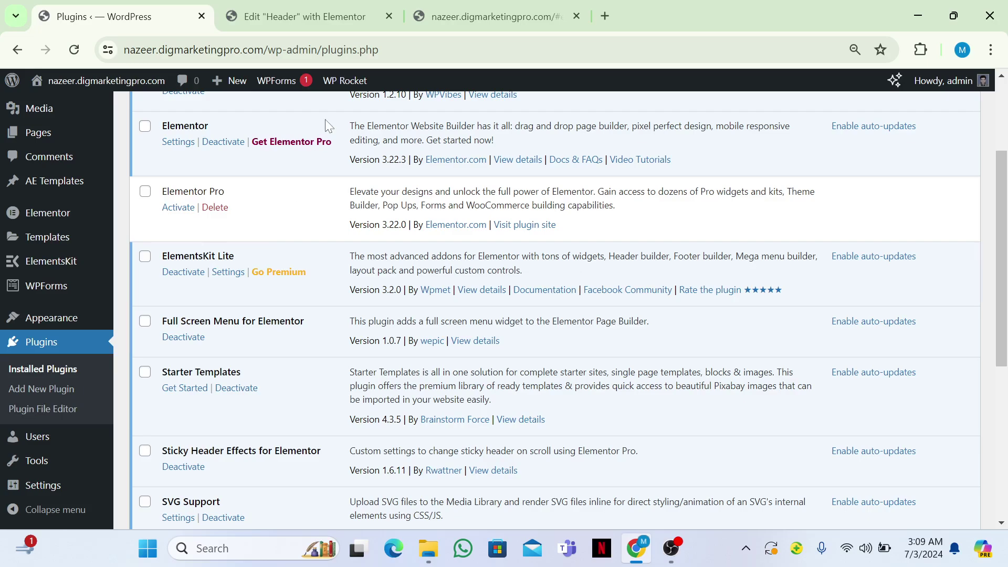
# Enable Sticky Header Effects on the header's main container in the Elementor editor and update the template
pyautogui.click(308, 5)
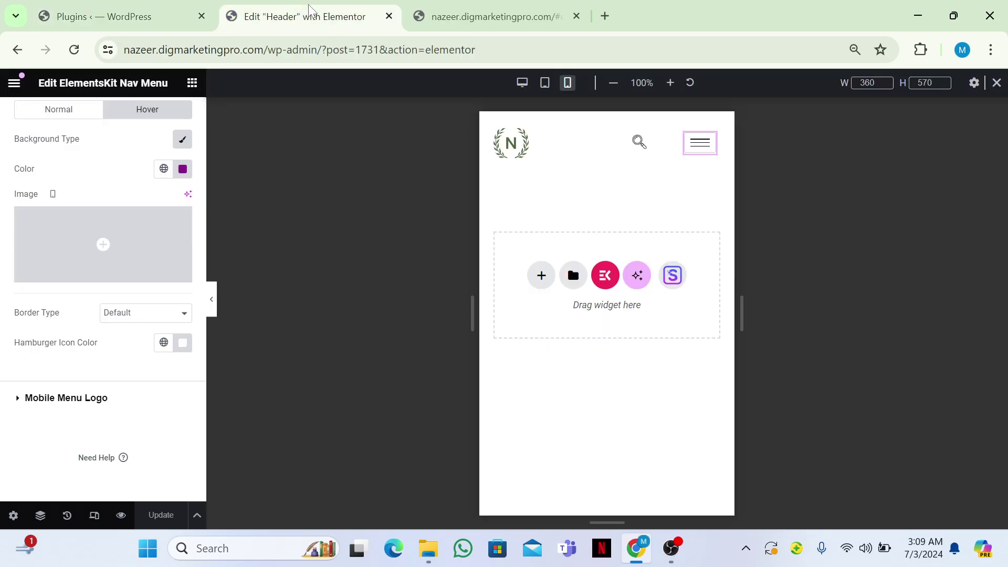
pyautogui.moveTo(576, 165)
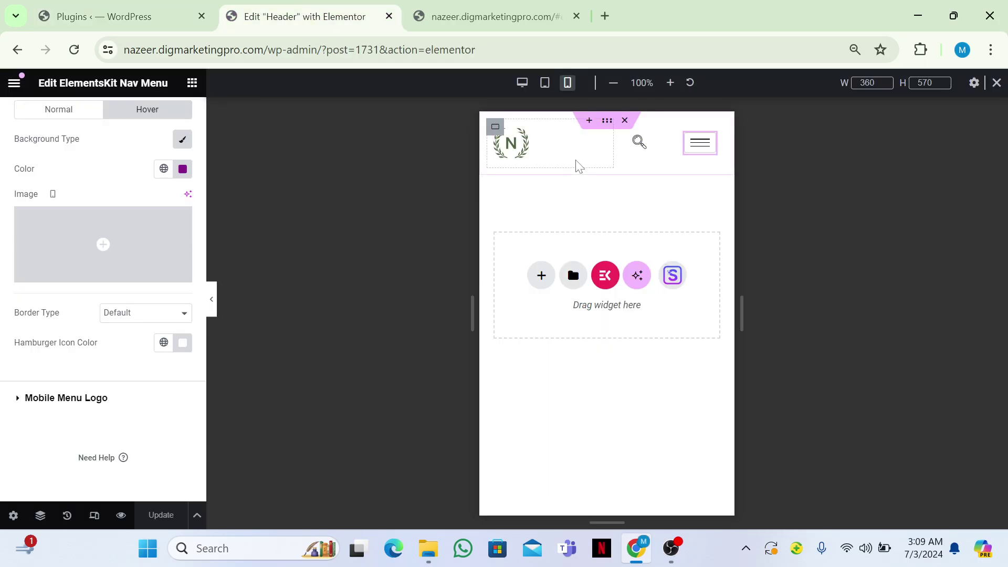
pyautogui.click(607, 123)
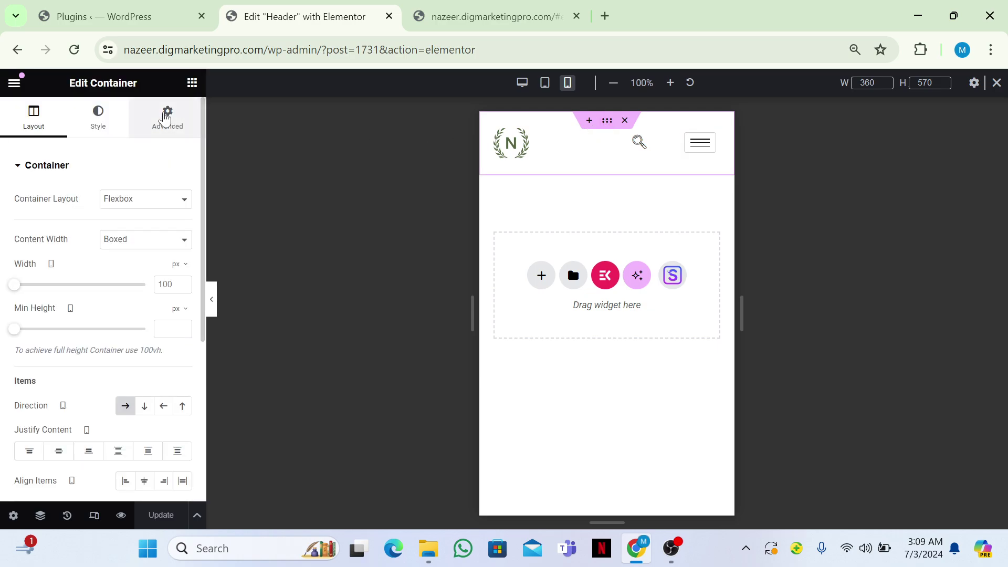
pyautogui.click(166, 117)
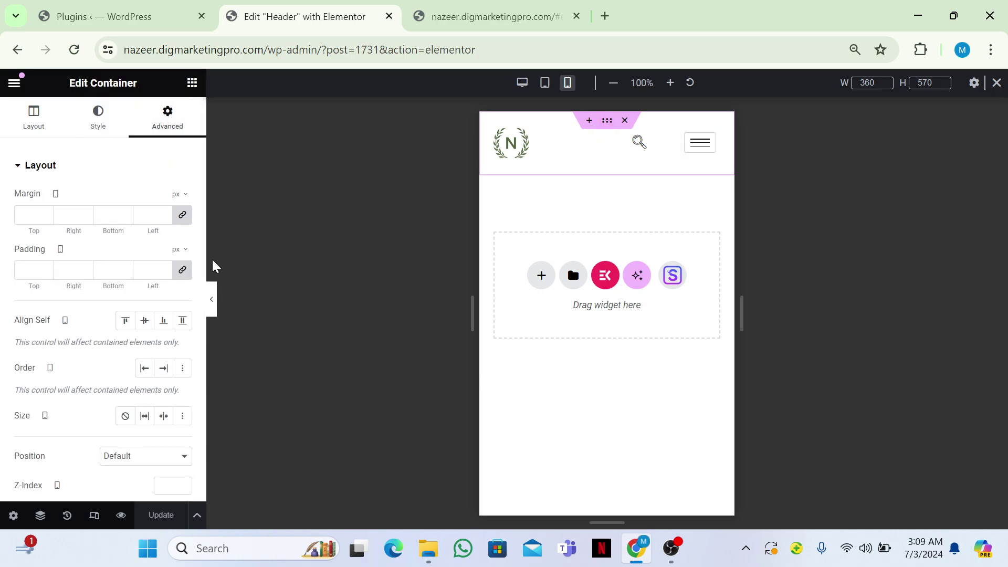
pyautogui.moveTo(204, 265); pyautogui.dragTo(189, 450)
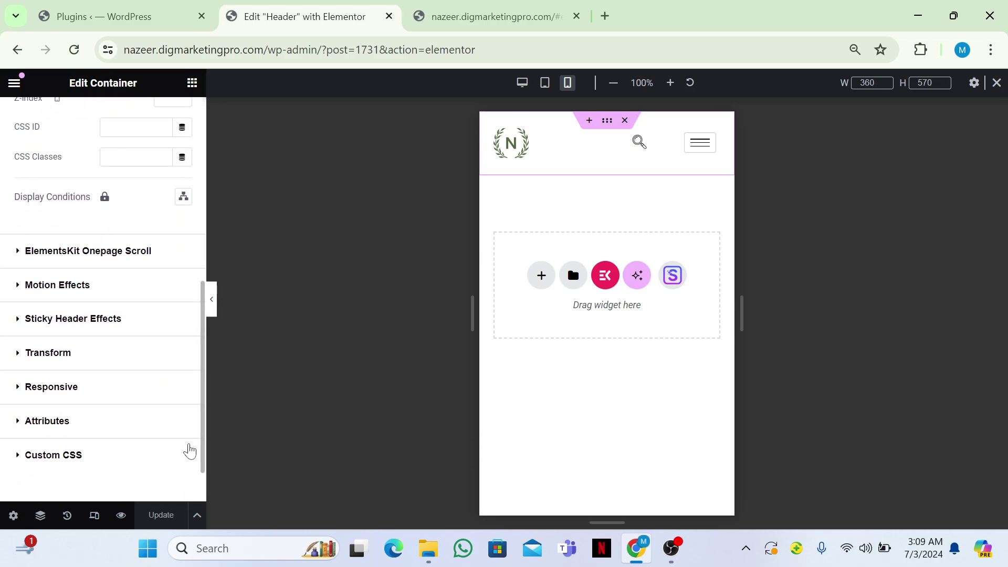
pyautogui.click(78, 321)
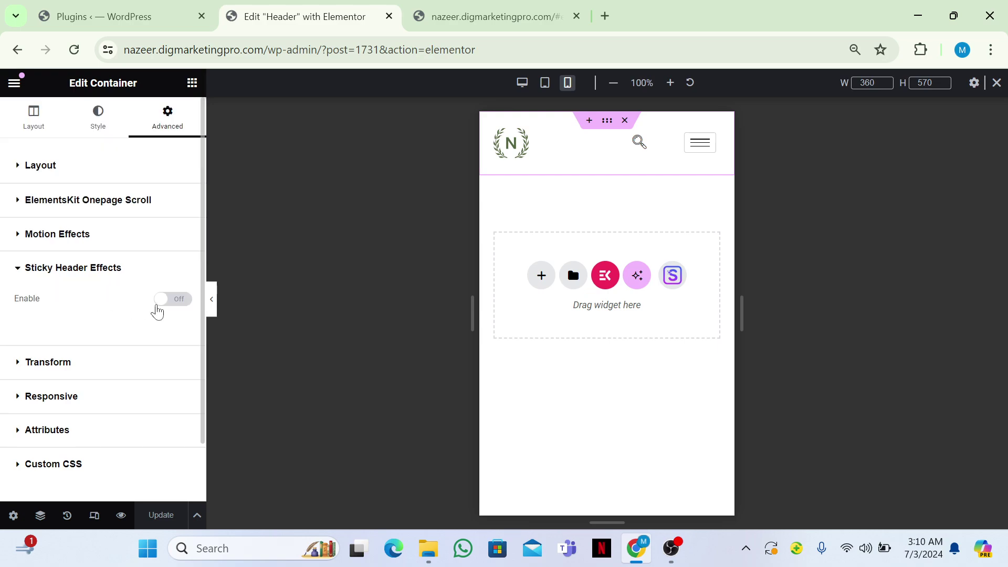
pyautogui.click(175, 299)
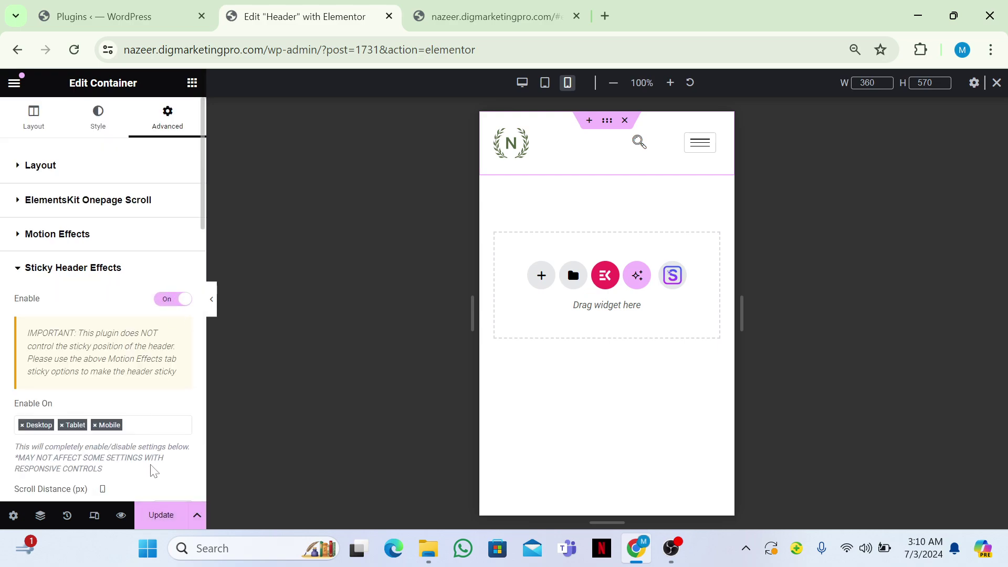
pyautogui.click(160, 515)
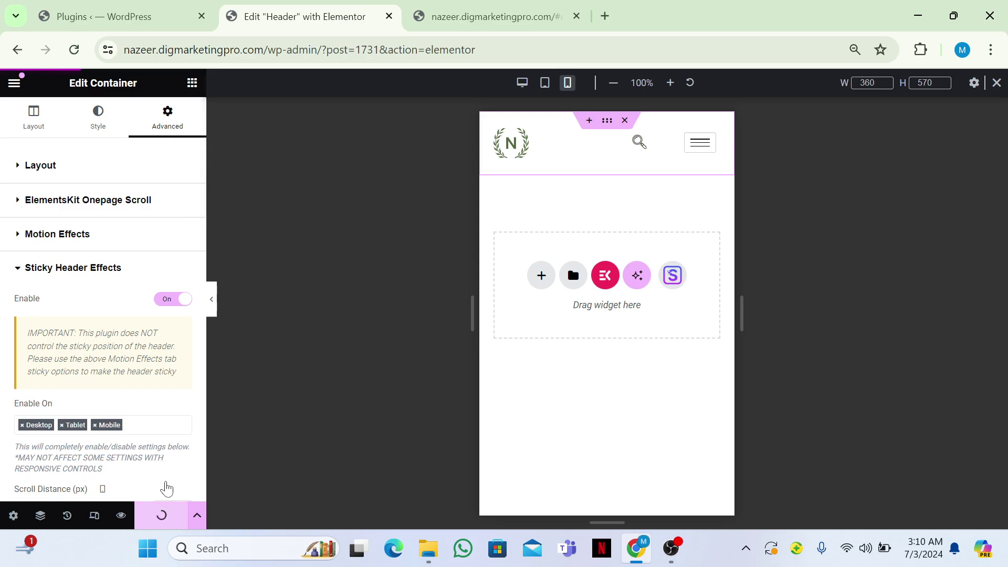
# Check how the header behaves on scrolling in the live homepage's mobile view
pyautogui.click(466, 24)
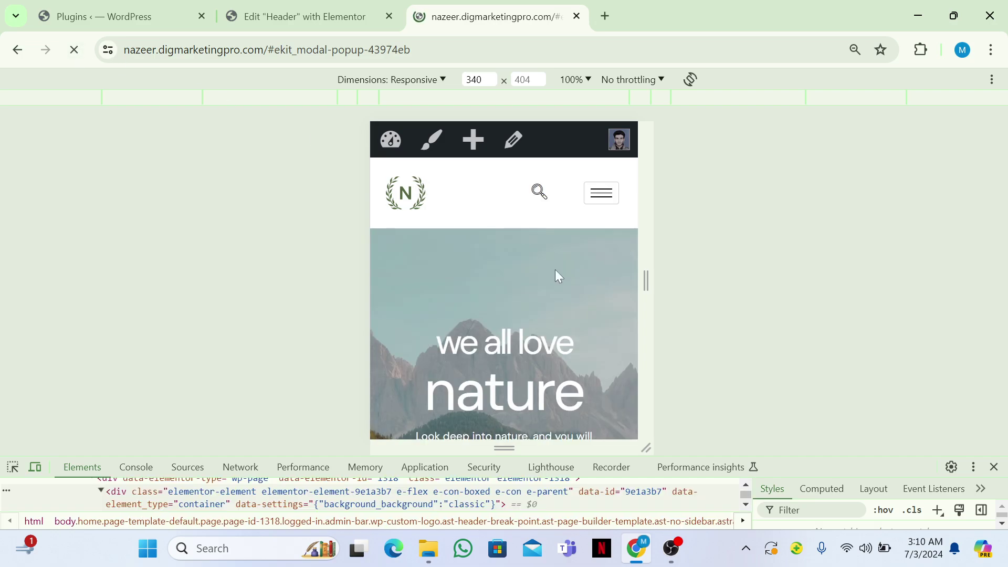
pyautogui.scroll(-3, 555, 269)
pyautogui.scroll(-3, 504, 279)
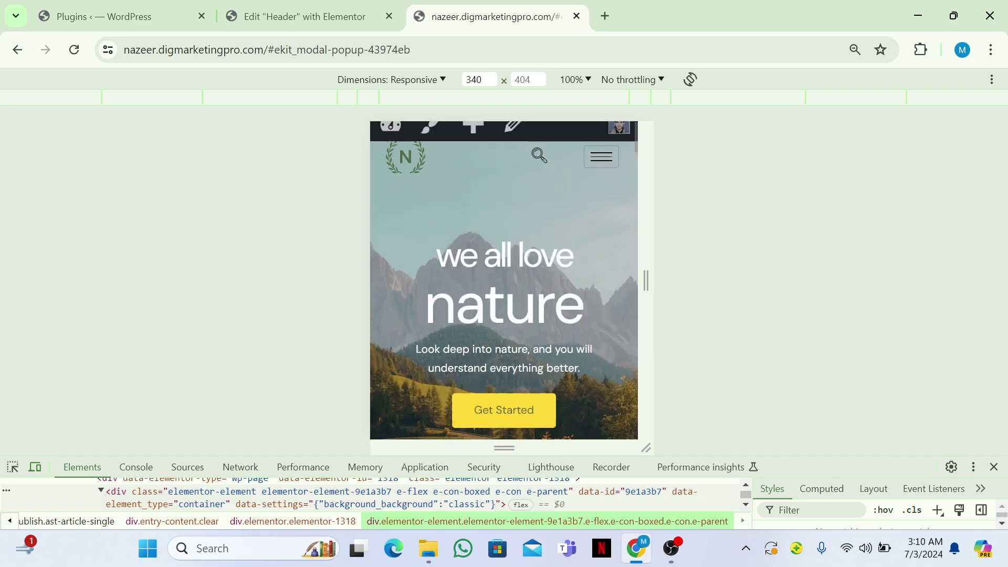
pyautogui.scroll(-1, 504, 279)
pyautogui.scroll(-4, 504, 278)
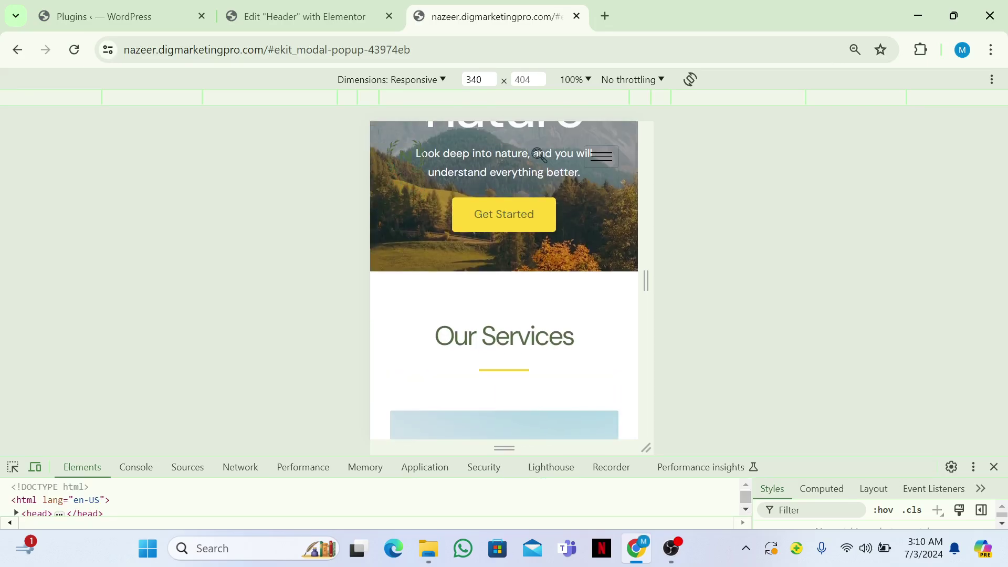
pyautogui.scroll(-5, 504, 280)
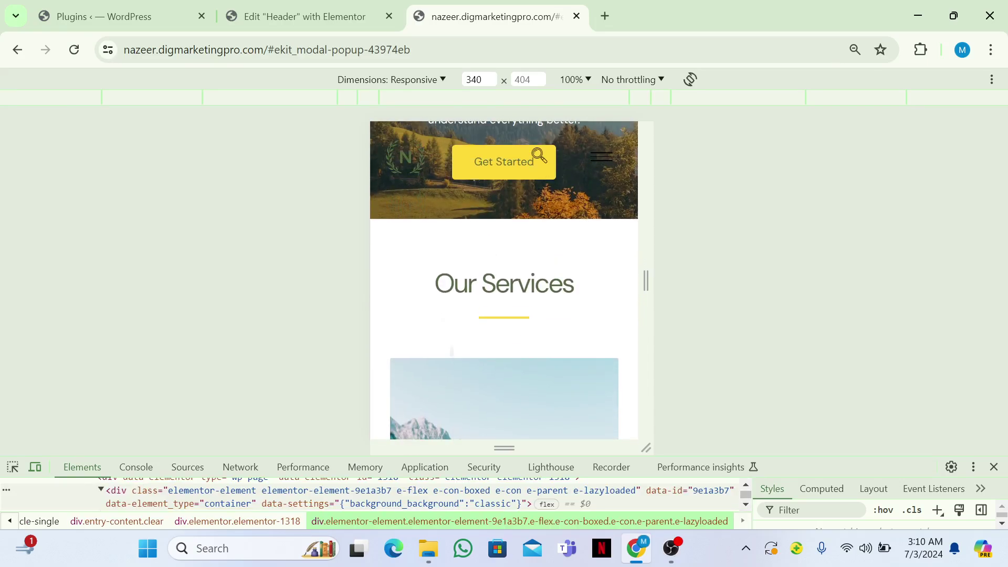
pyautogui.scroll(-2, 504, 280)
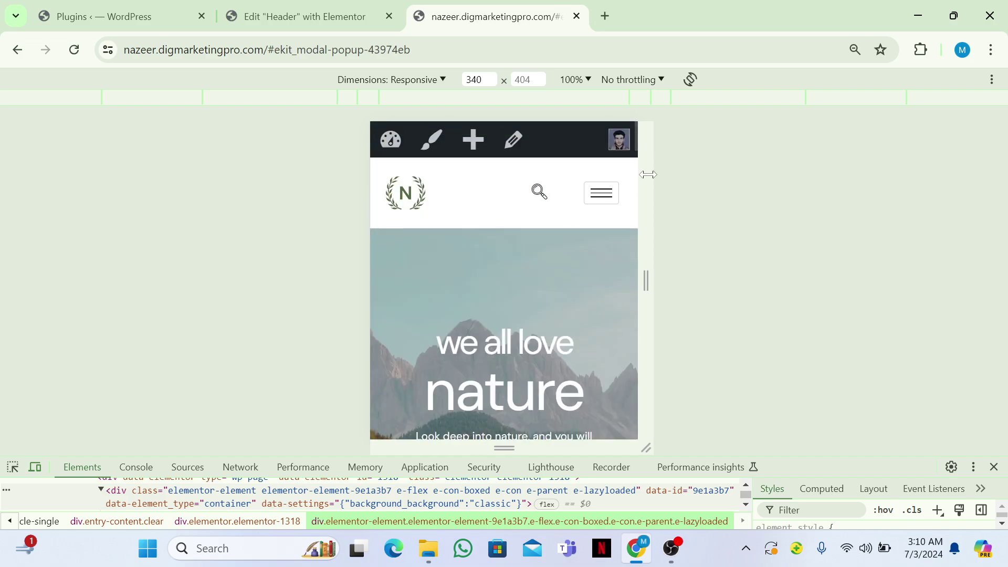
# Give the header container a classic background in white and update the template
pyautogui.click(340, 8)
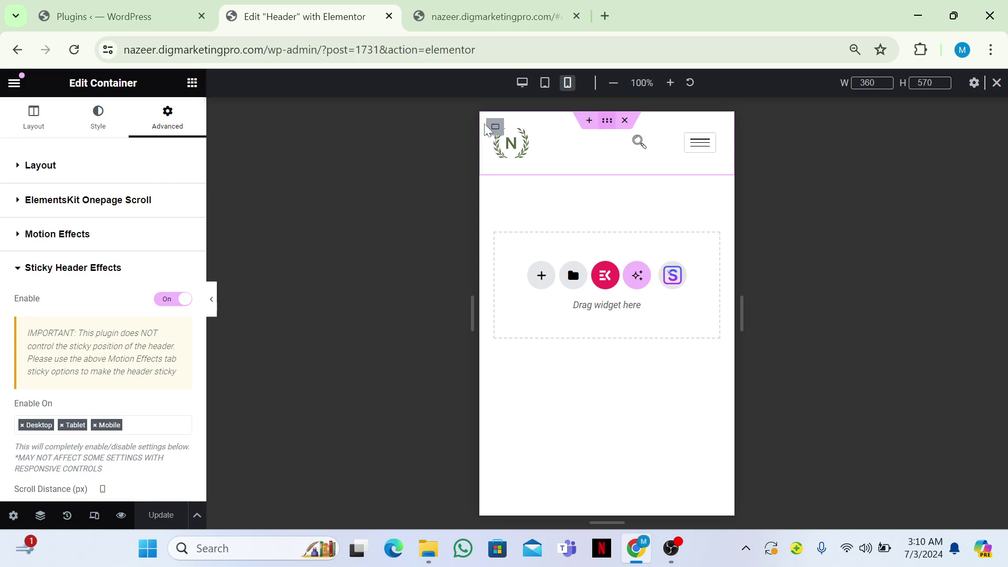
pyautogui.click(88, 137)
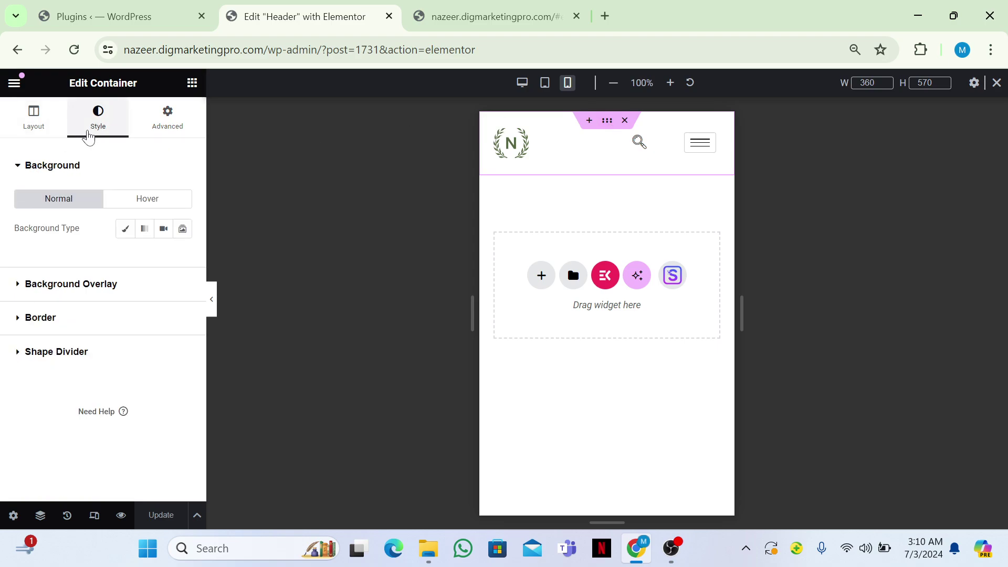
pyautogui.click(126, 229)
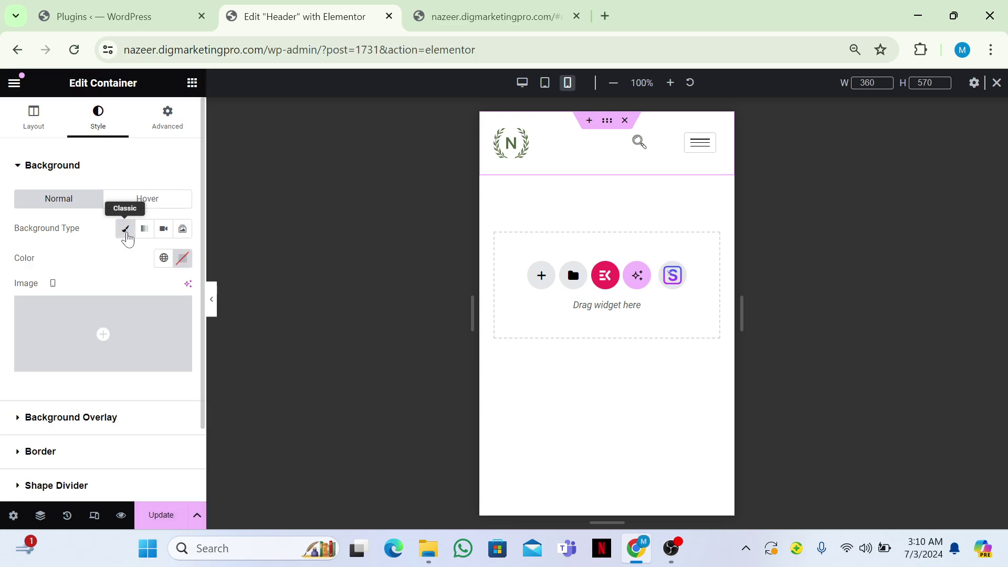
pyautogui.click(183, 259)
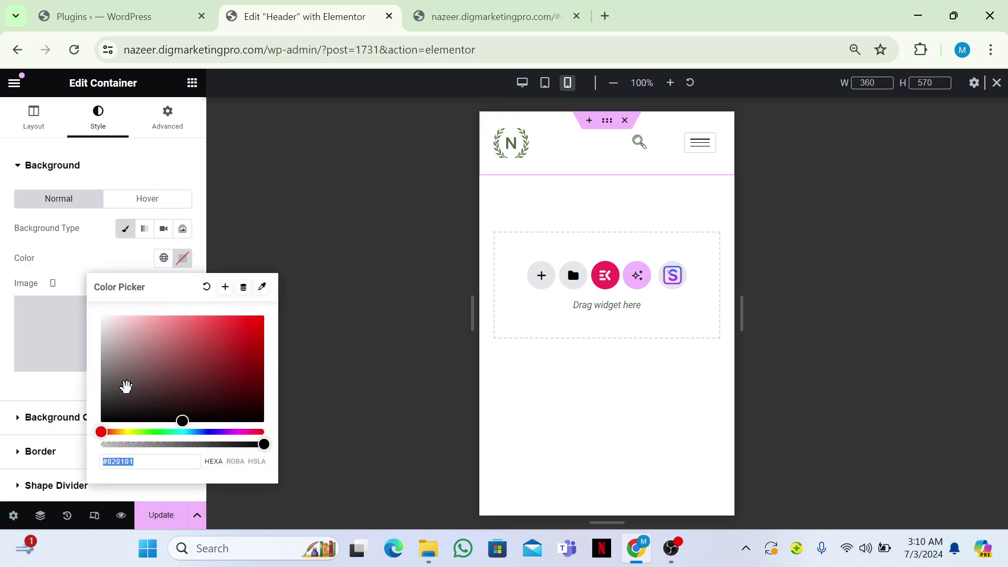
pyautogui.moveTo(124, 387); pyautogui.dragTo(103, 317)
pyautogui.click(4, 343)
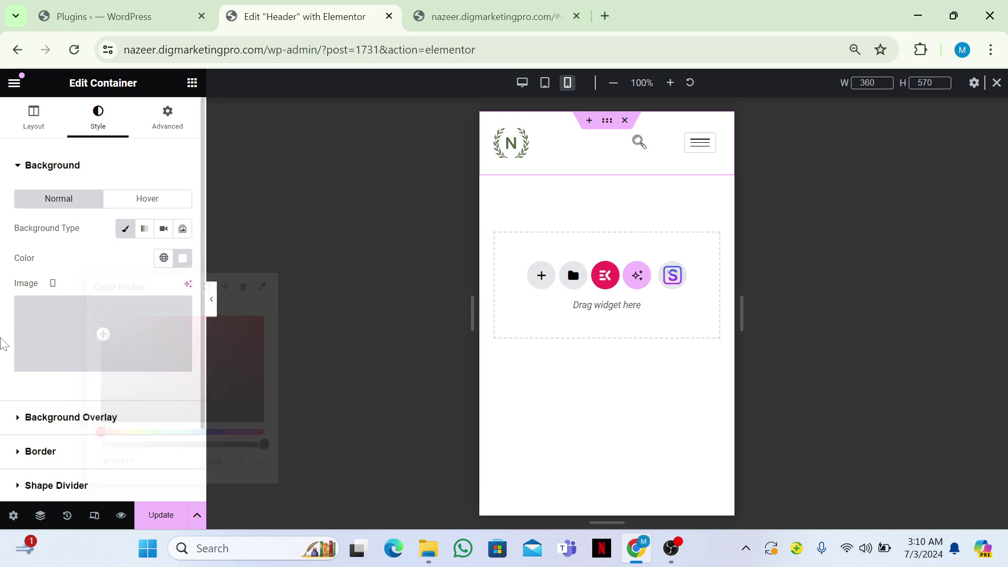
pyautogui.click(161, 529)
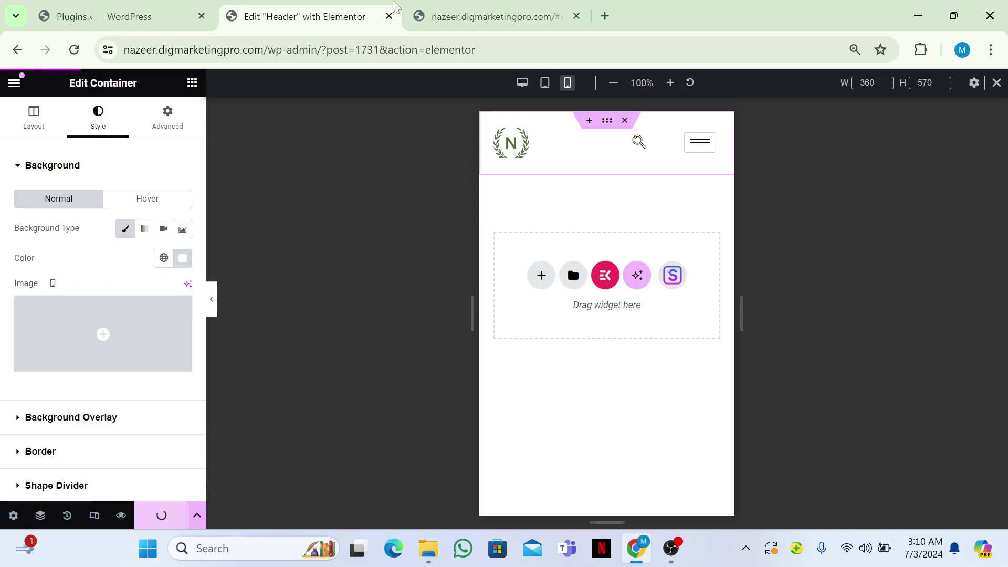
# Reload the live homepage and check the sticky header's background over the page sections in mobile view
pyautogui.click(494, 16)
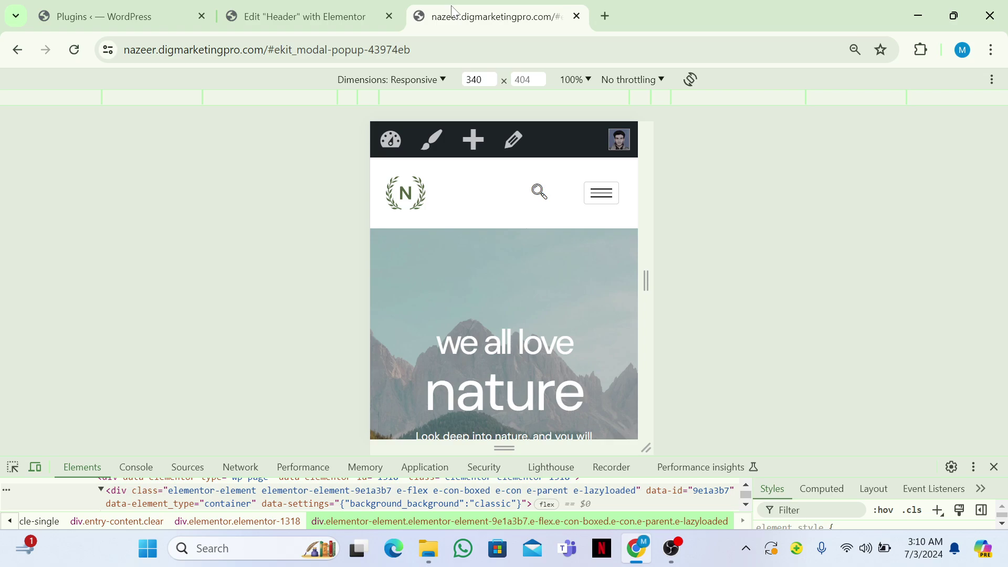
pyautogui.click(74, 50)
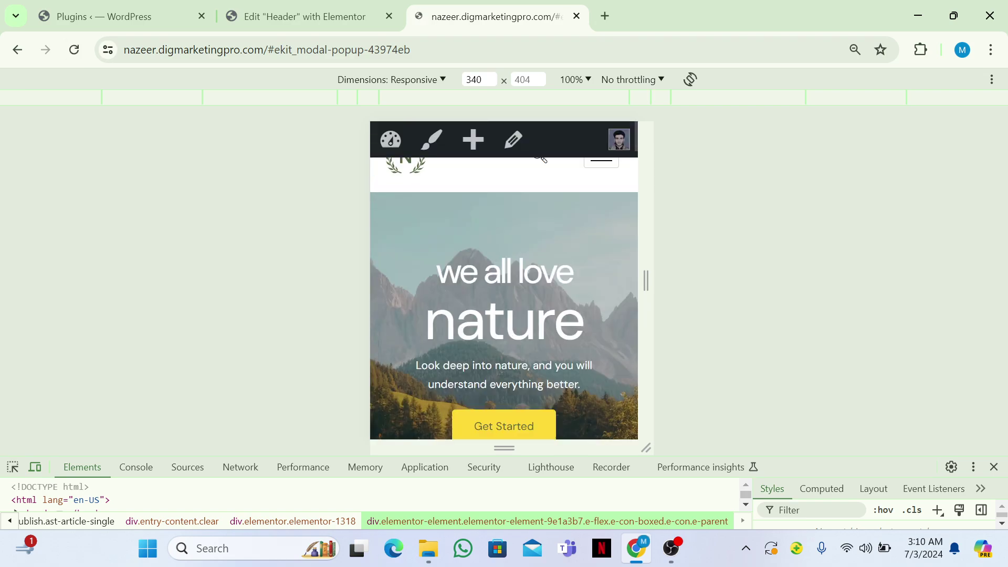
pyautogui.scroll(-10, 504, 315)
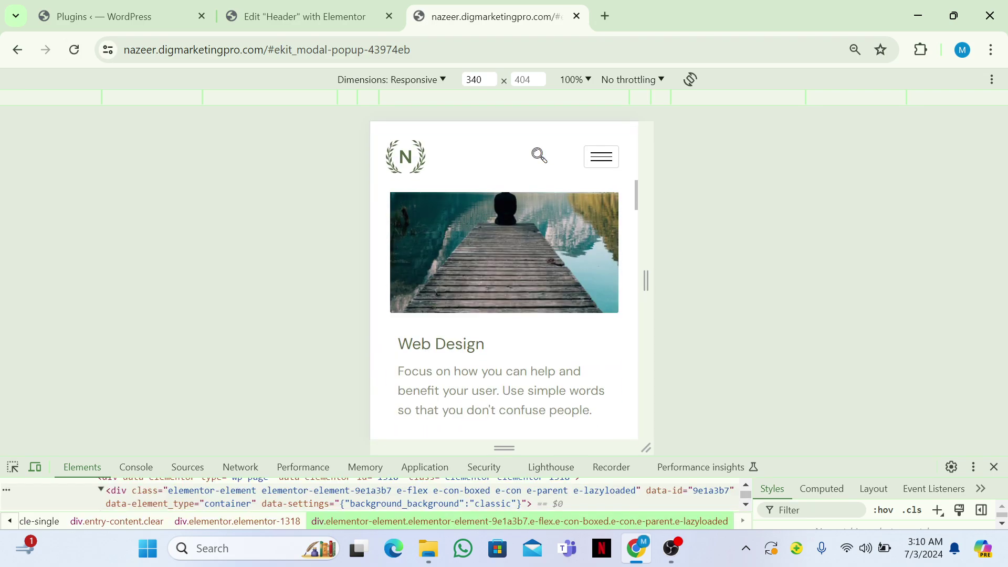
pyautogui.scroll(-10, 504, 315)
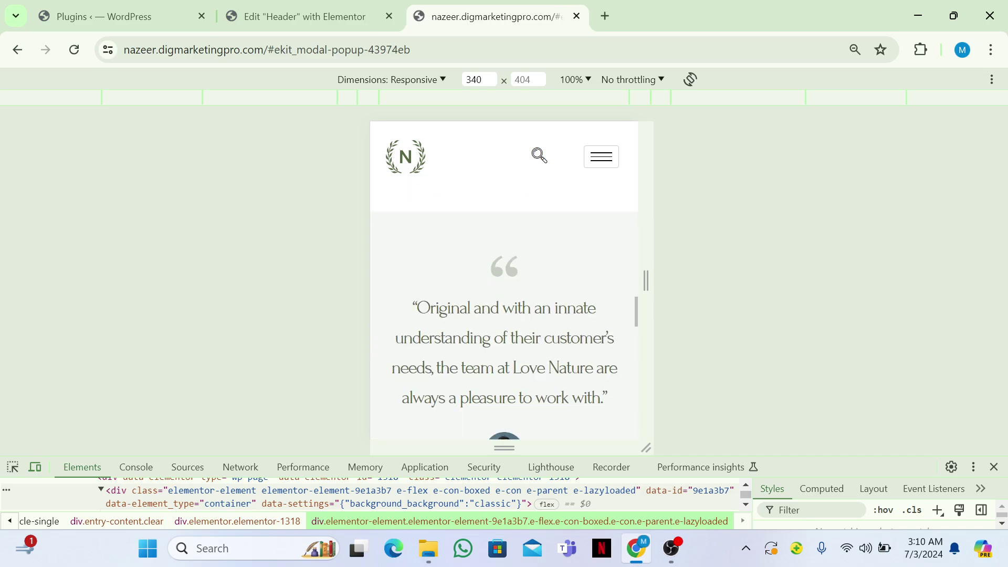
pyautogui.scroll(10, 504, 315)
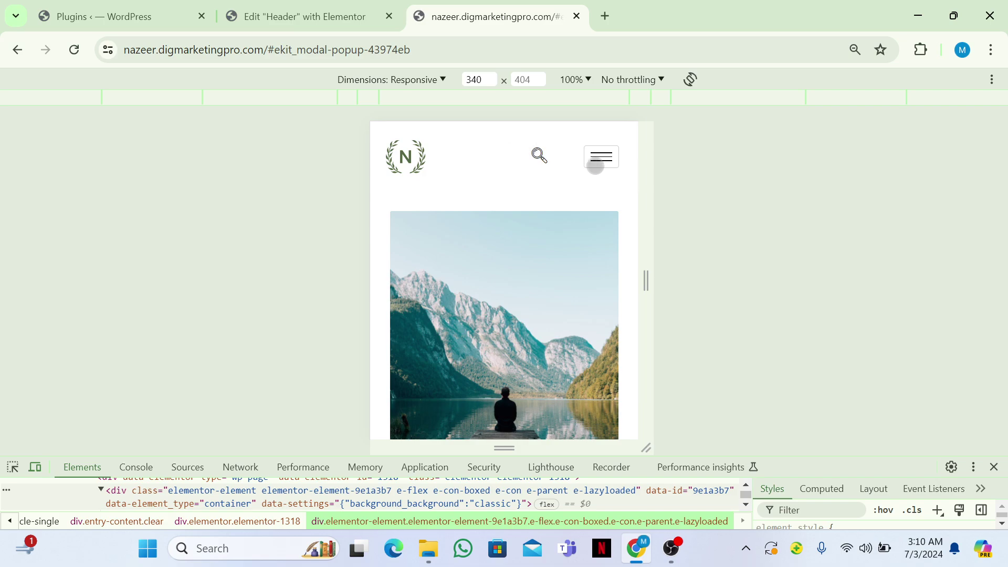
# Test opening and closing the hamburger menu from the sticky header partway down the live page
pyautogui.click(597, 158)
pyautogui.click(609, 151)
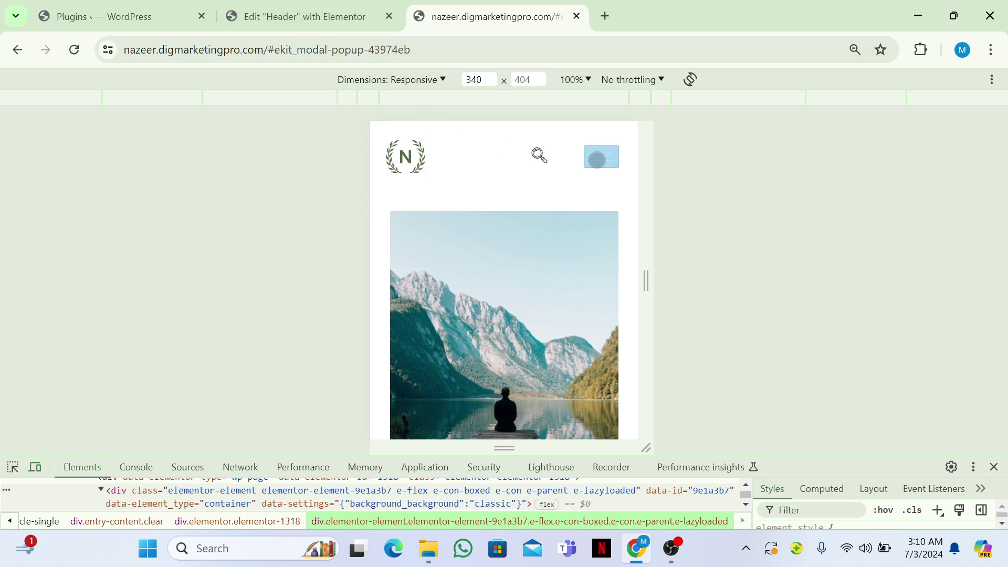
pyautogui.click(597, 159)
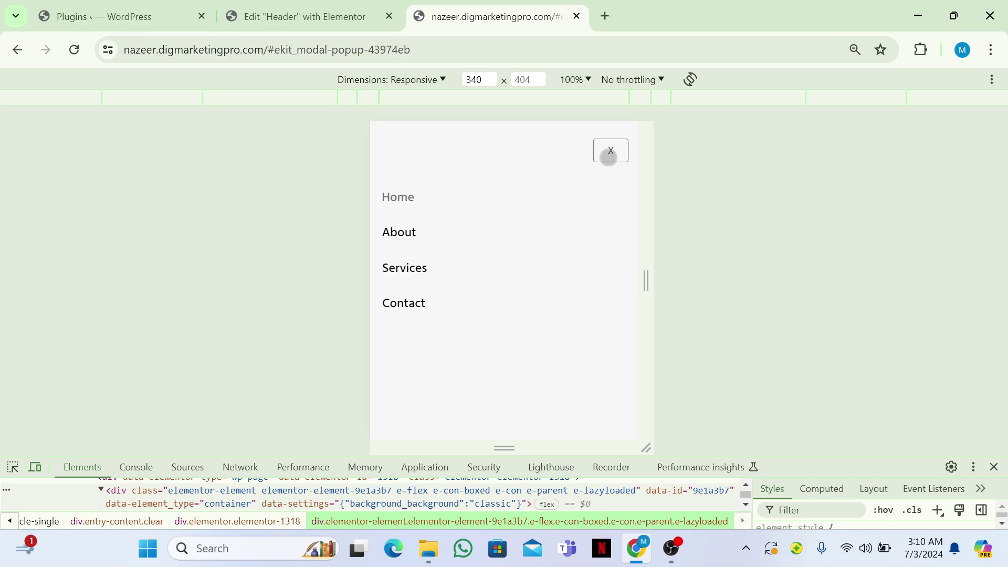
pyautogui.click(609, 152)
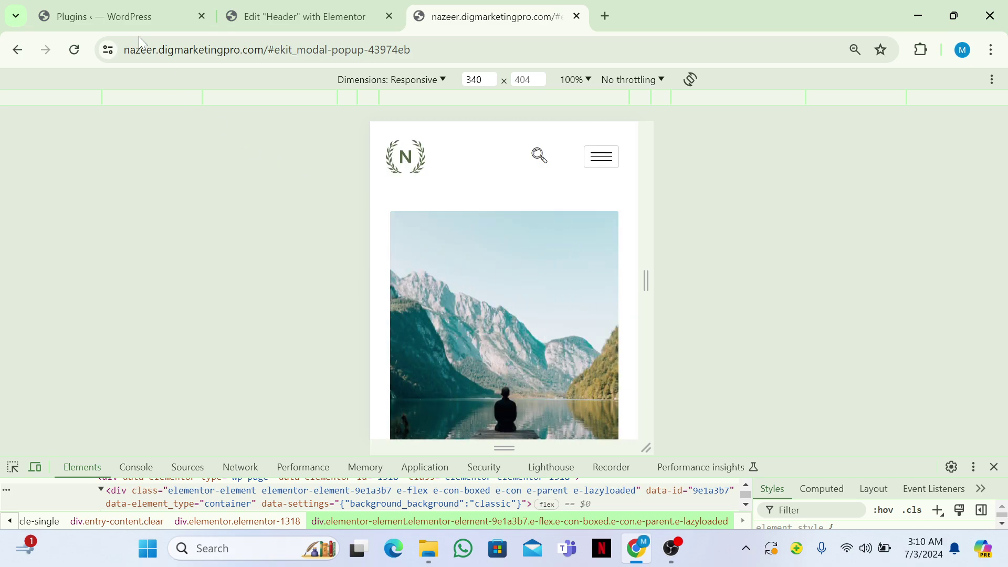
# Search the Elementor widgets for "full" to find Full Screen Menu, and delete the ElementsKit Nav Menu from the header
pyautogui.click(112, 14)
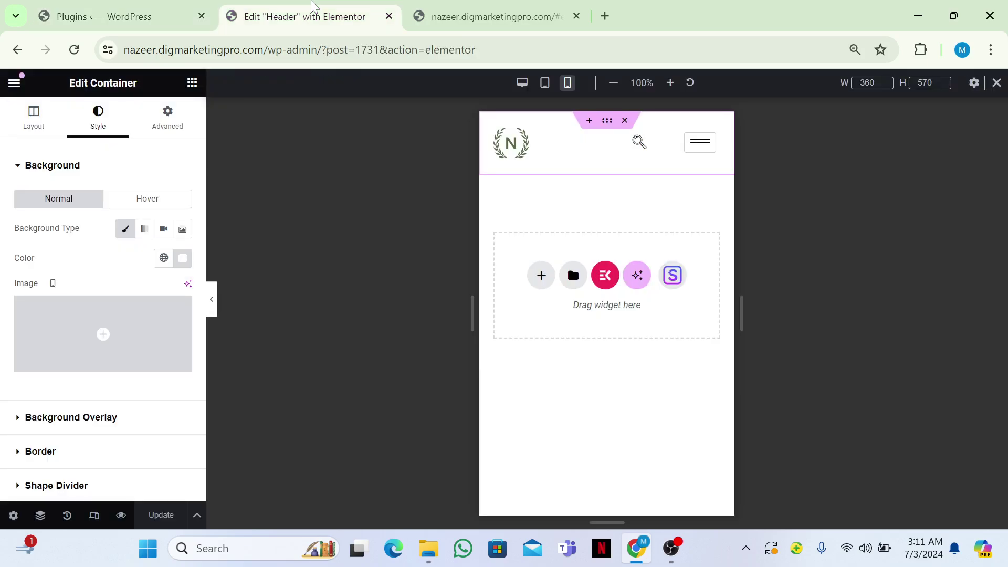
pyautogui.click(192, 84)
pyautogui.write('full')
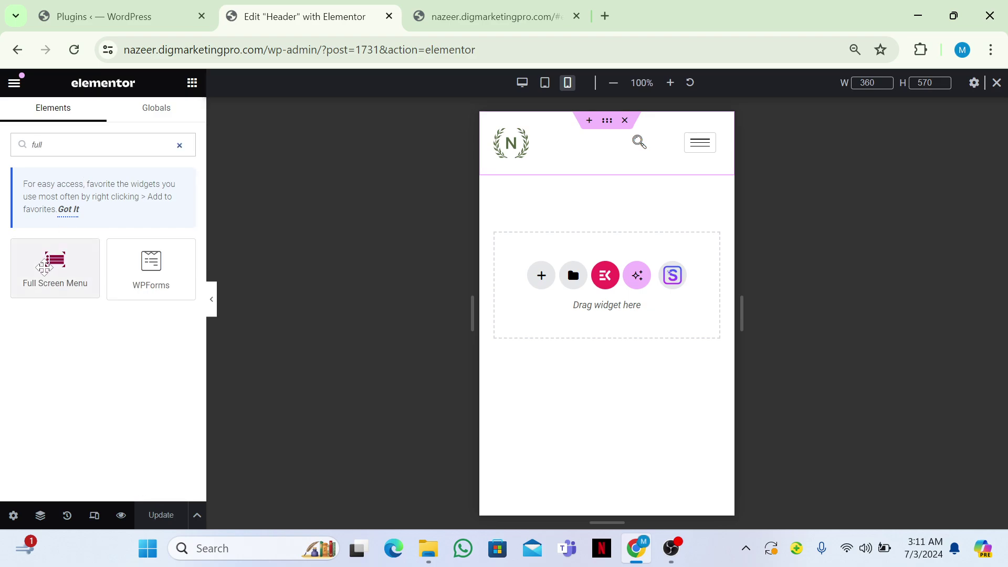
pyautogui.moveTo(56, 269); pyautogui.dragTo(283, 241)
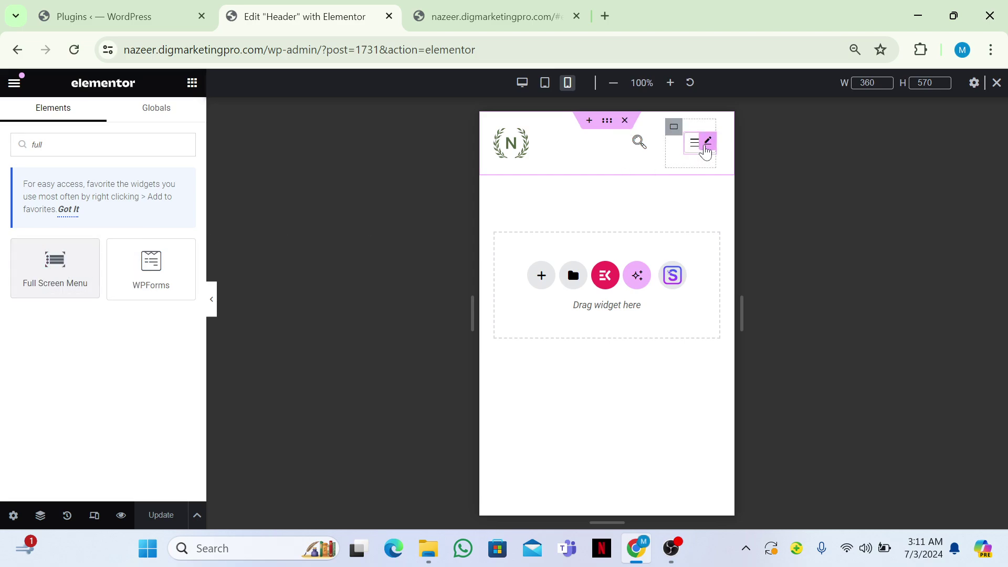
pyautogui.rightClick(710, 144)
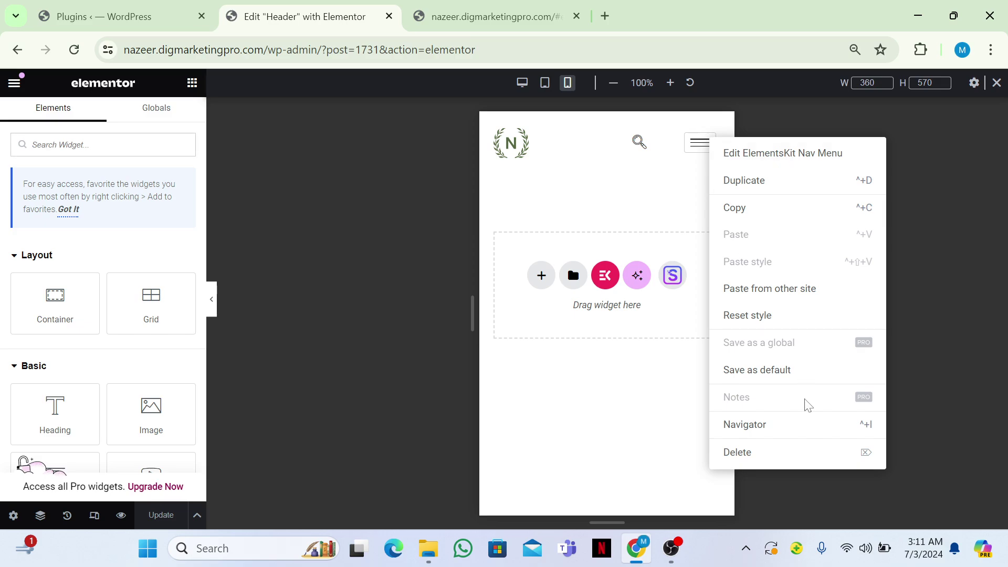
pyautogui.click(757, 453)
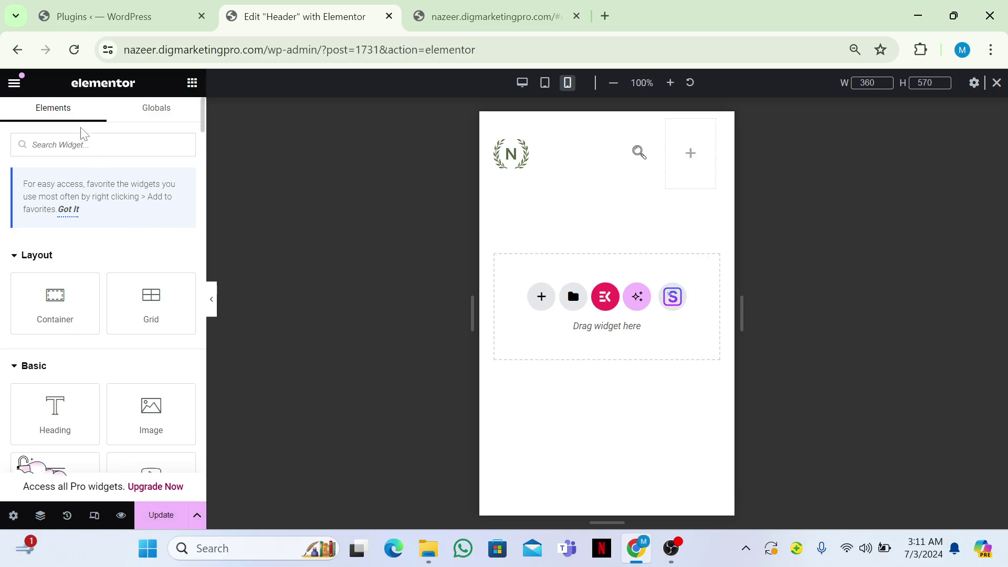
pyautogui.write('full')
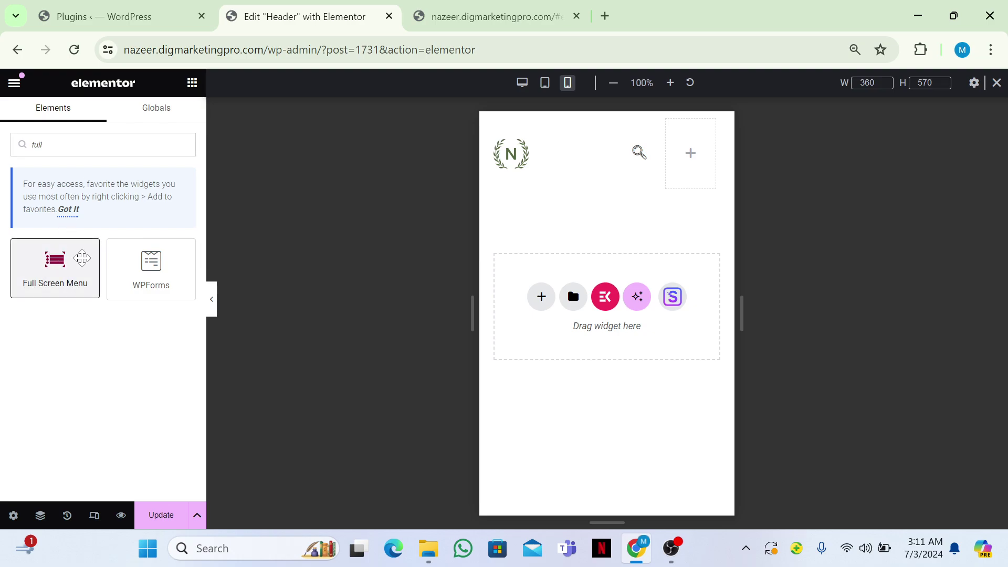
pyautogui.moveTo(82, 259); pyautogui.dragTo(418, 211)
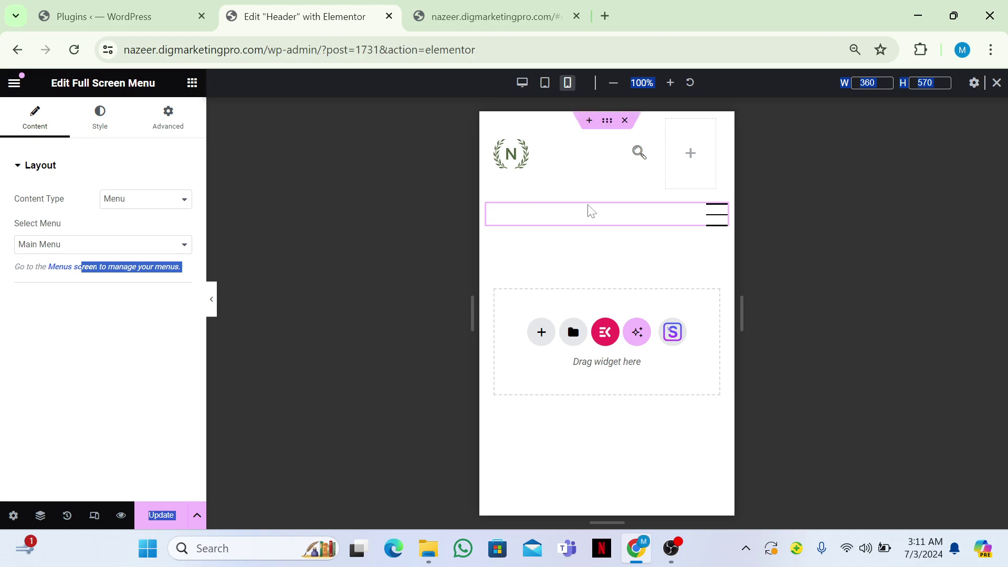
pyautogui.press('Delete')
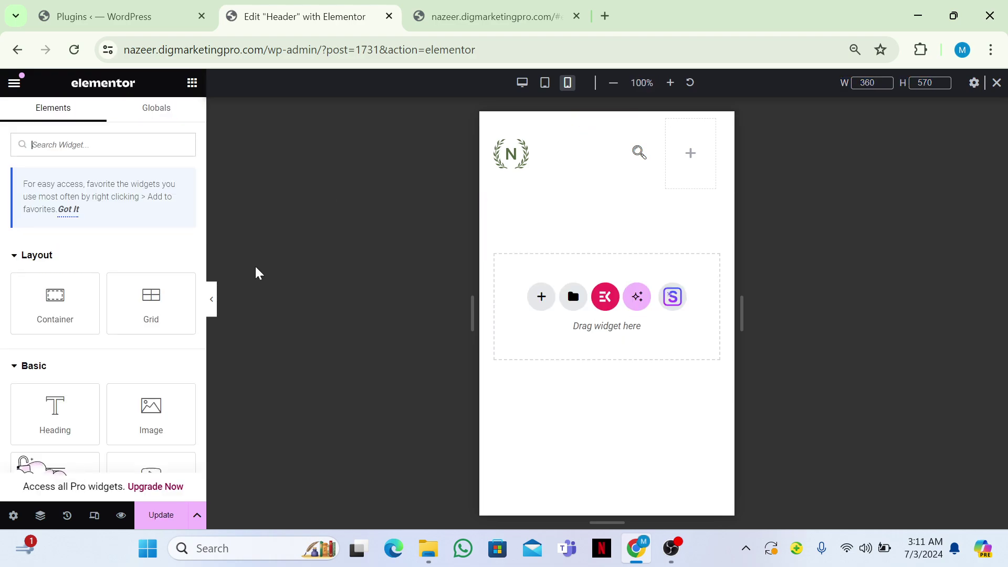
# Add the Full Screen Menu widget to the header's empty container and set its toggle bar spacing to 8
pyautogui.write('full')
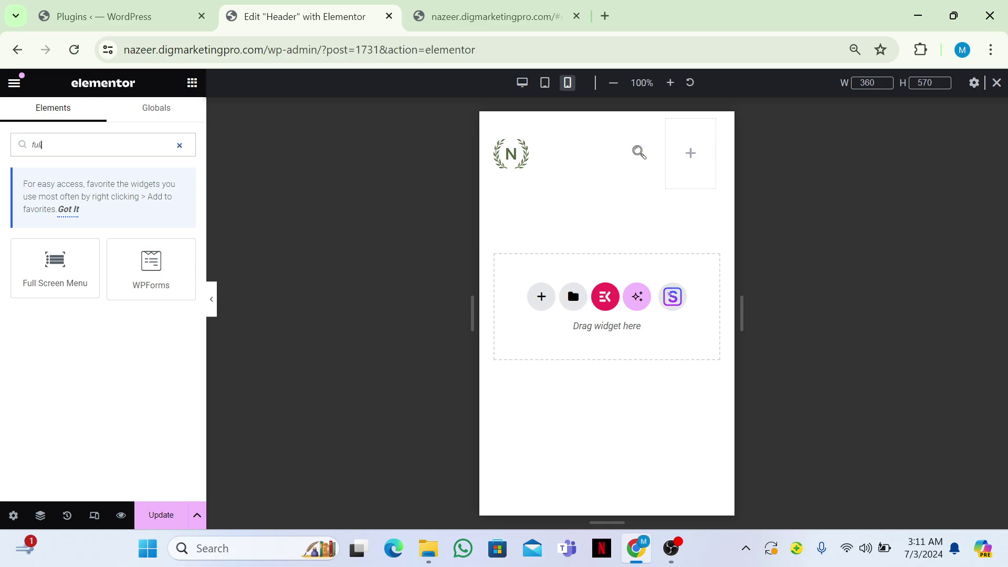
pyautogui.moveTo(55, 262); pyautogui.dragTo(696, 154)
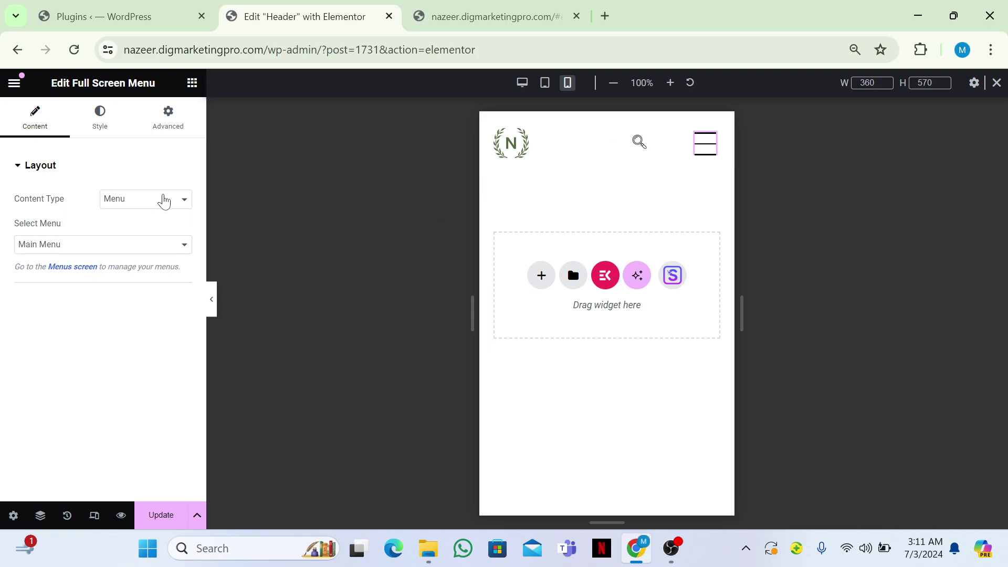
pyautogui.click(98, 128)
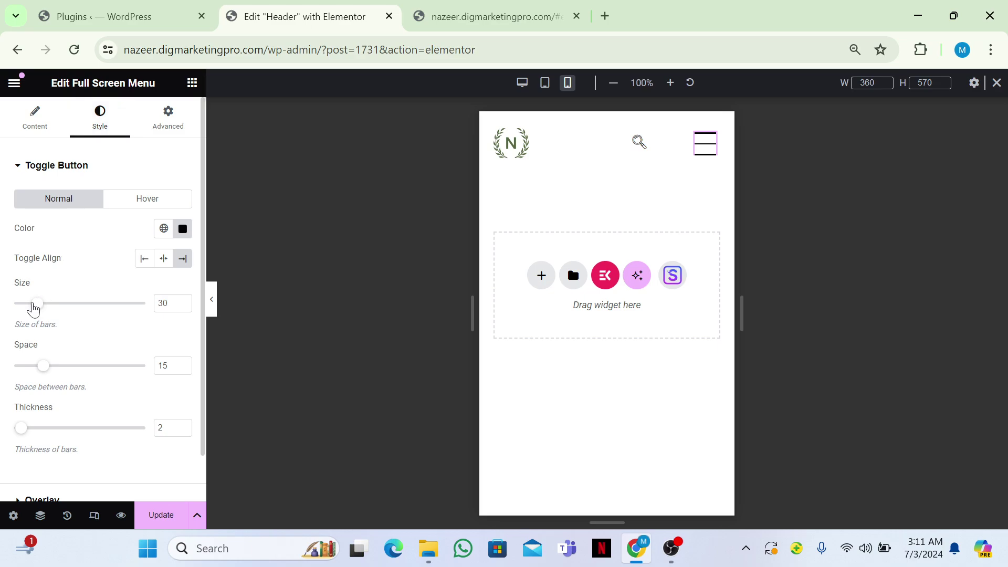
pyautogui.moveTo(34, 309); pyautogui.dragTo(24, 309)
pyautogui.hotkey('ctrl', 'z')
pyautogui.moveTo(43, 370); pyautogui.dragTo(22, 370)
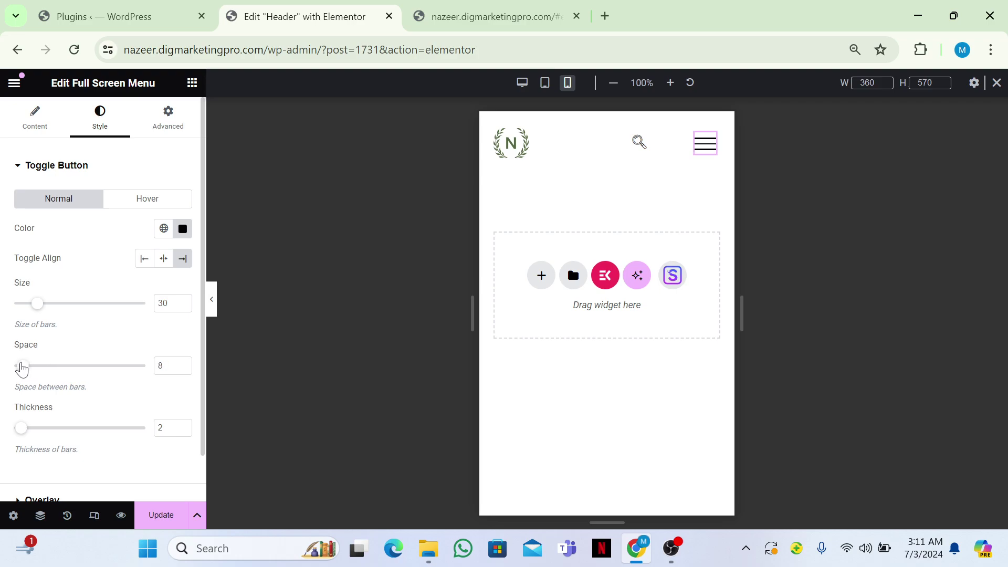
# Try other thickness values for the toggle bars, settle on 2, and update the header template
pyautogui.moveTo(19, 432)
pyautogui.mouseDown()
pyautogui.moveTo(49, 429)
pyautogui.moveTo(19, 432)
pyautogui.mouseUp()
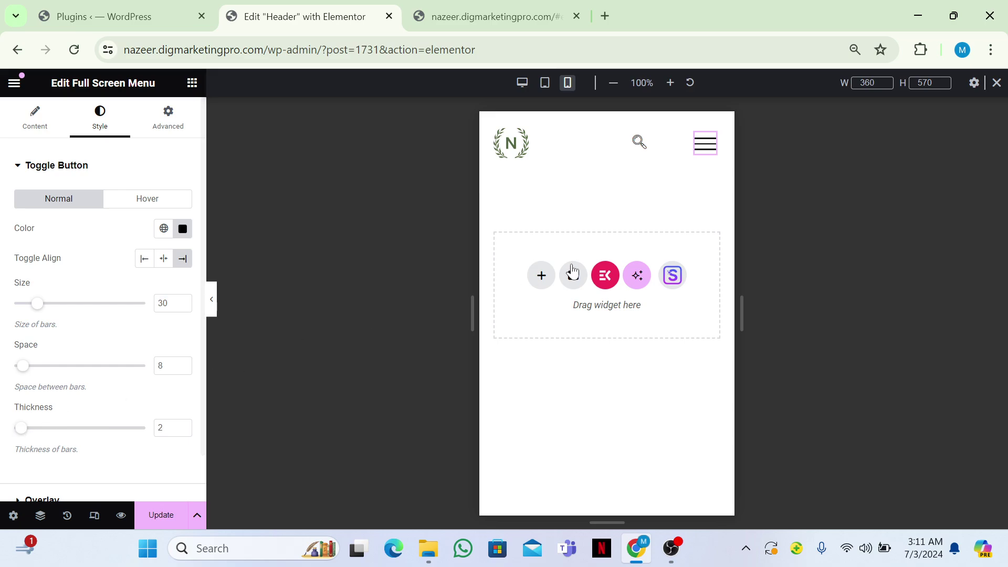
pyautogui.click(182, 426)
pyautogui.click(183, 431)
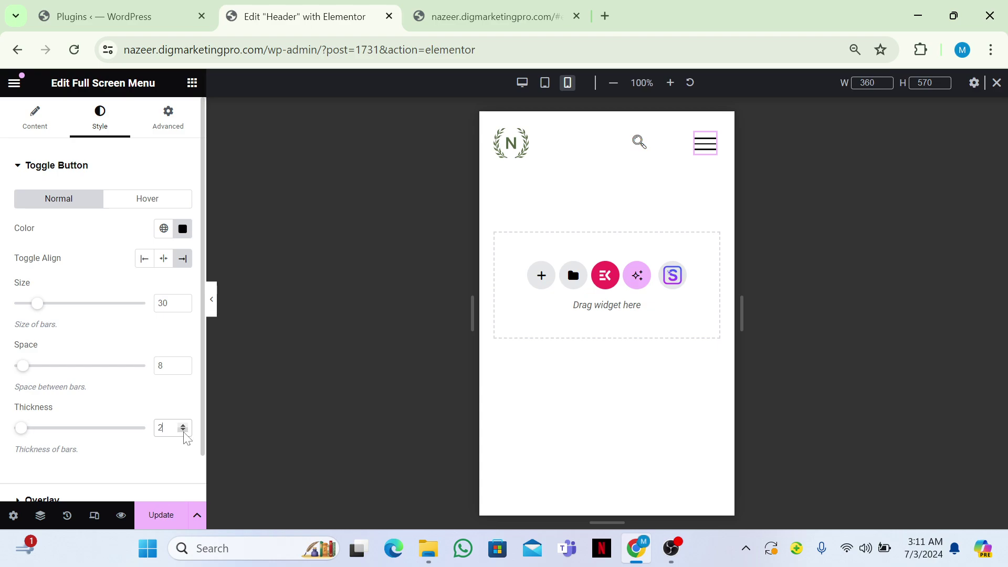
pyautogui.click(182, 431)
pyautogui.click(182, 426)
pyautogui.click(183, 426)
pyautogui.click(183, 430)
pyautogui.click(156, 520)
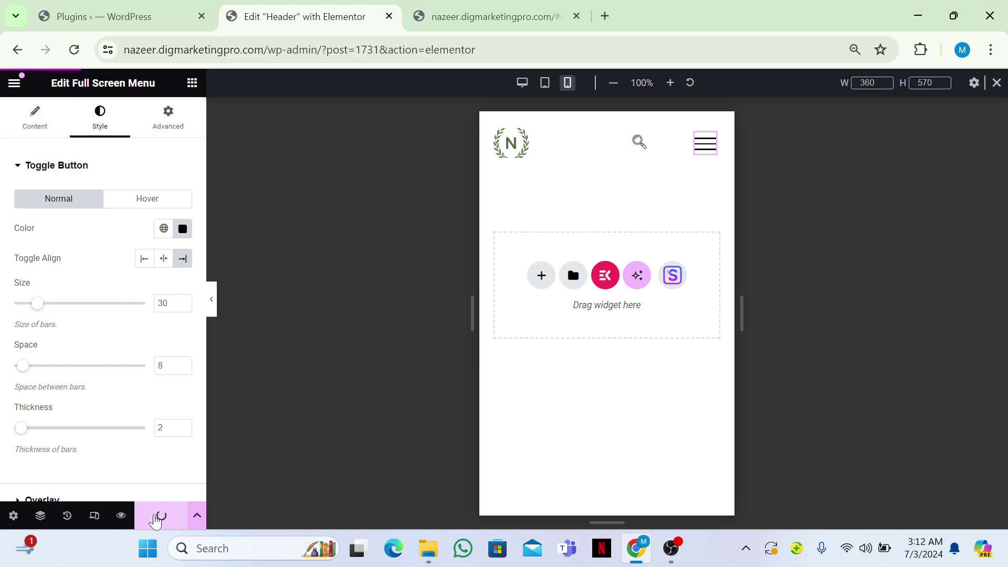
# Open the full-screen menu in the mobile preview and review its plugin entry and content settings
pyautogui.click(699, 152)
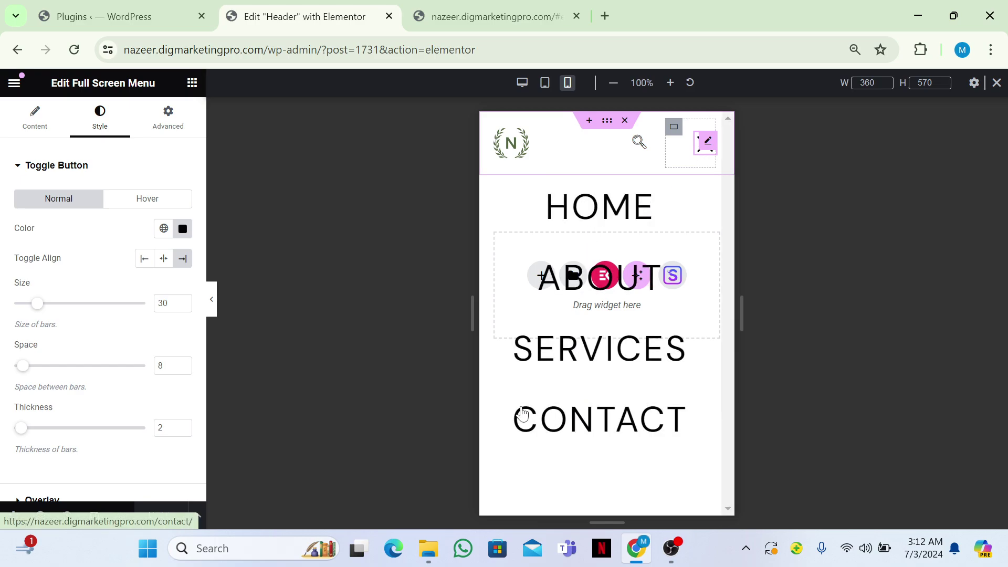
pyautogui.click(157, 15)
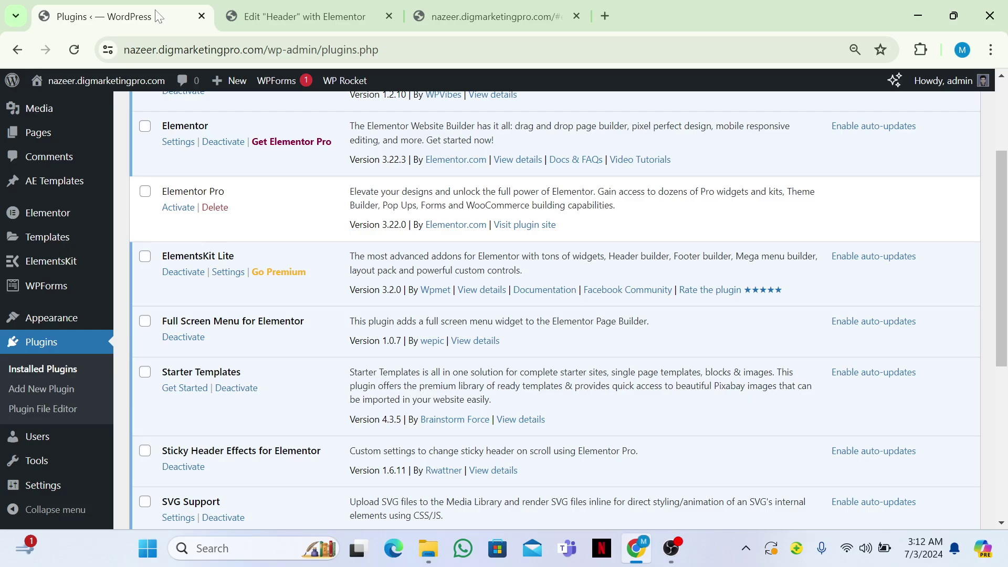
pyautogui.click(289, 7)
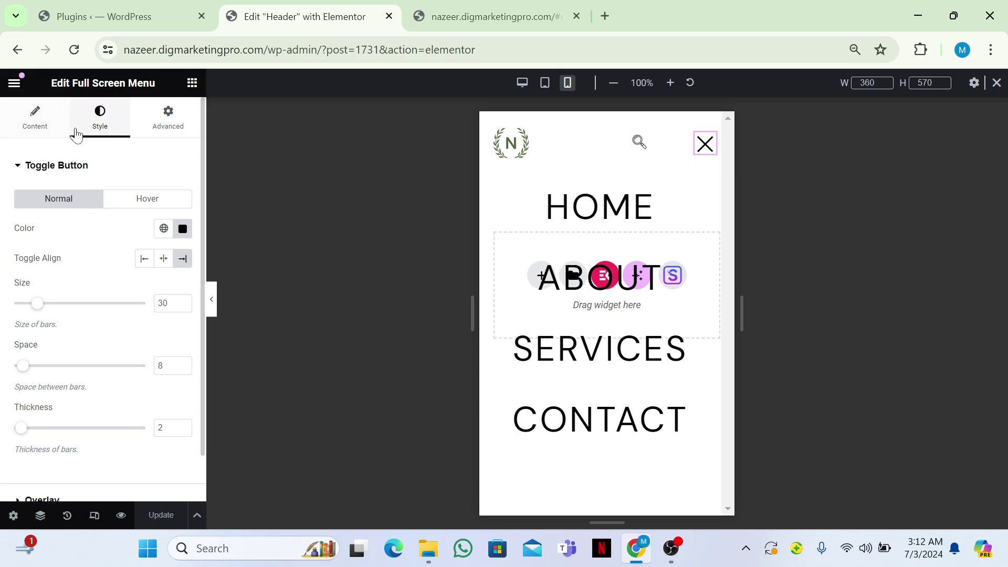
pyautogui.click(45, 136)
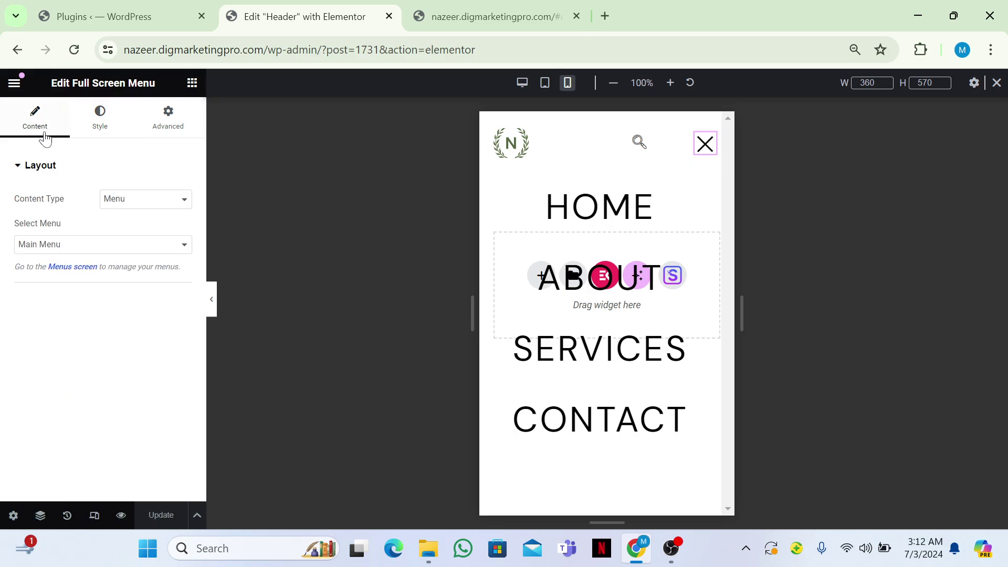
# Set the full-screen menu text's typography size to 30 px in mobile view
pyautogui.click(100, 118)
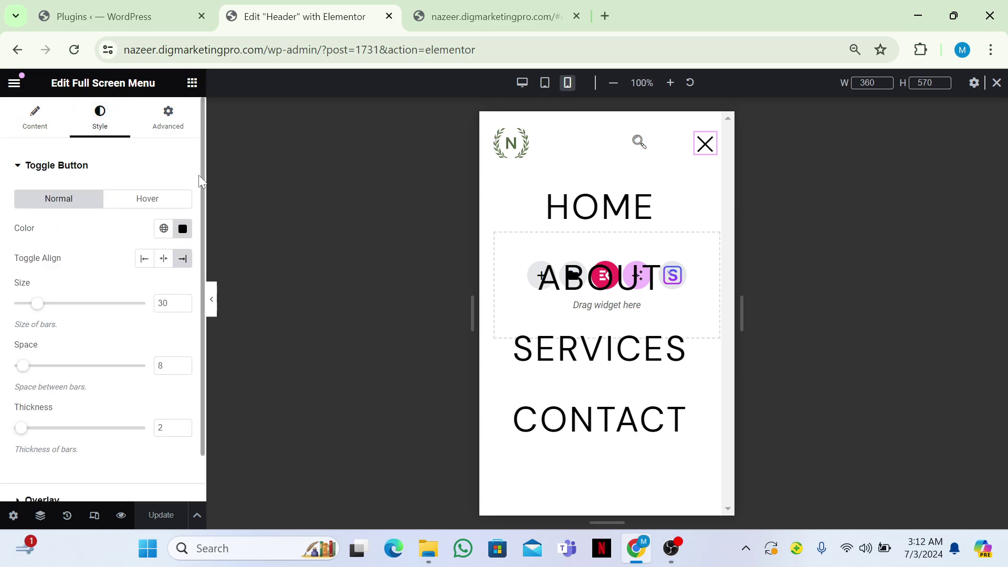
pyautogui.scroll(-1, 201, 181)
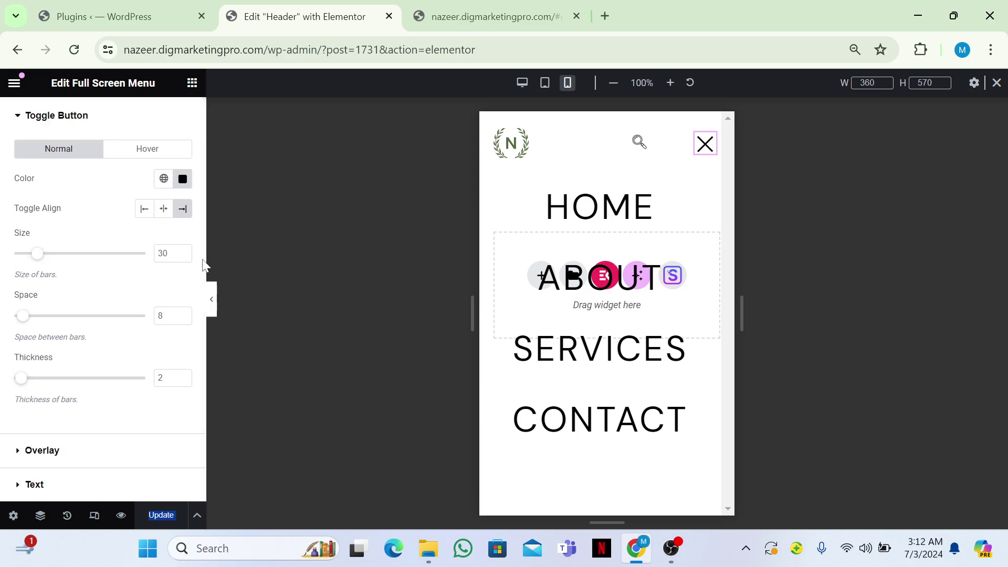
pyautogui.click(72, 486)
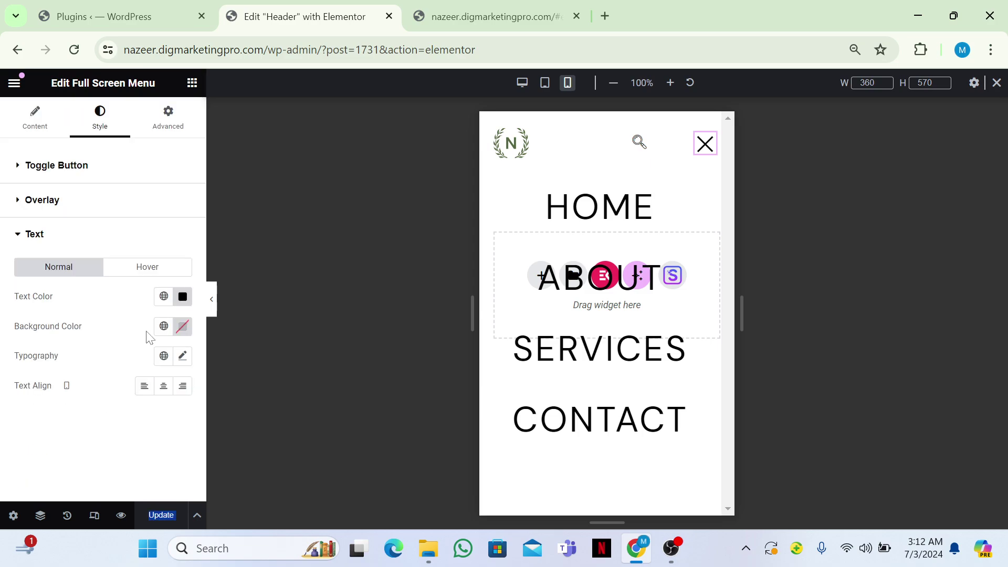
pyautogui.click(180, 358)
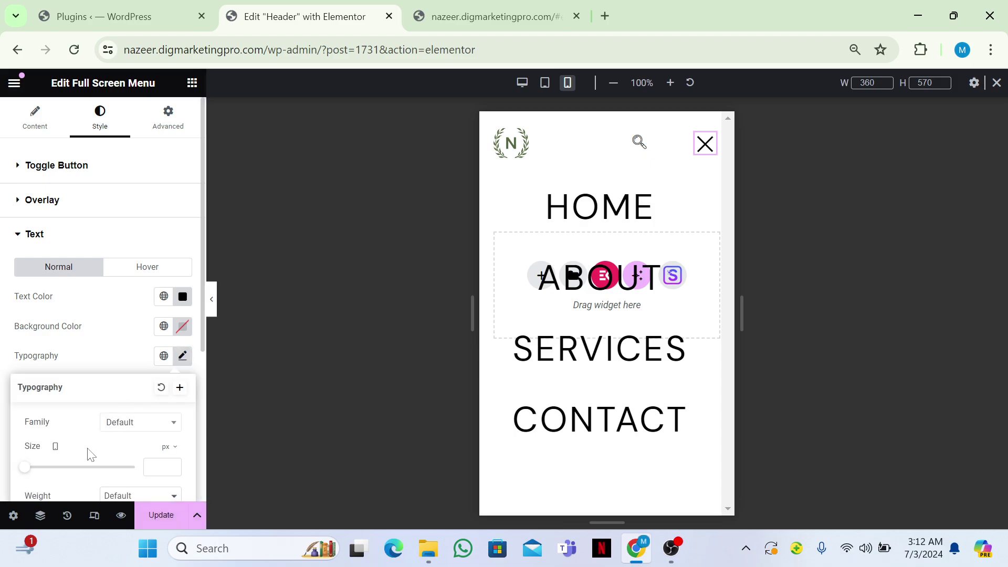
pyautogui.moveTo(26, 468)
pyautogui.mouseDown()
pyautogui.moveTo(55, 466)
pyautogui.moveTo(42, 465)
pyautogui.mouseUp()
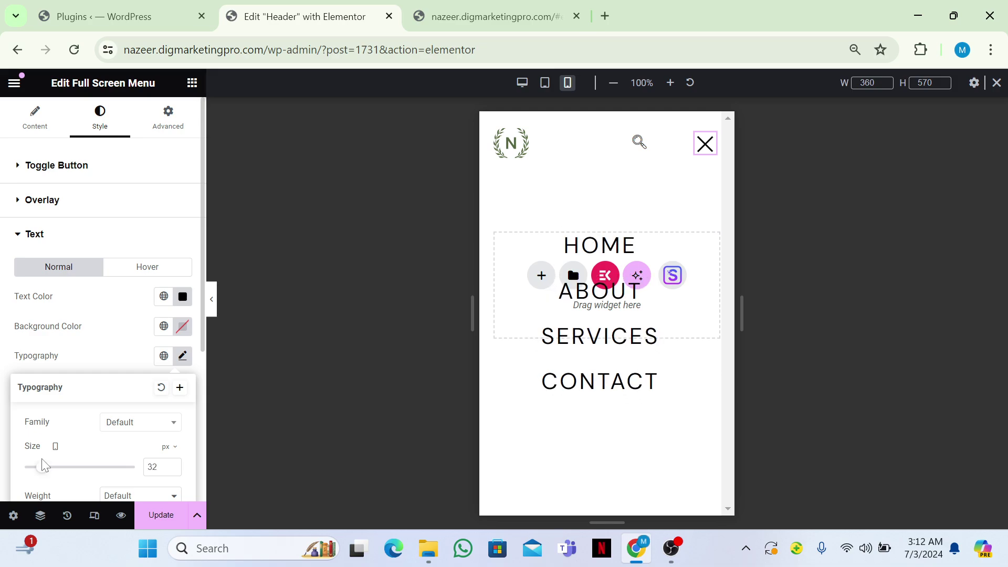
pyautogui.click(172, 470)
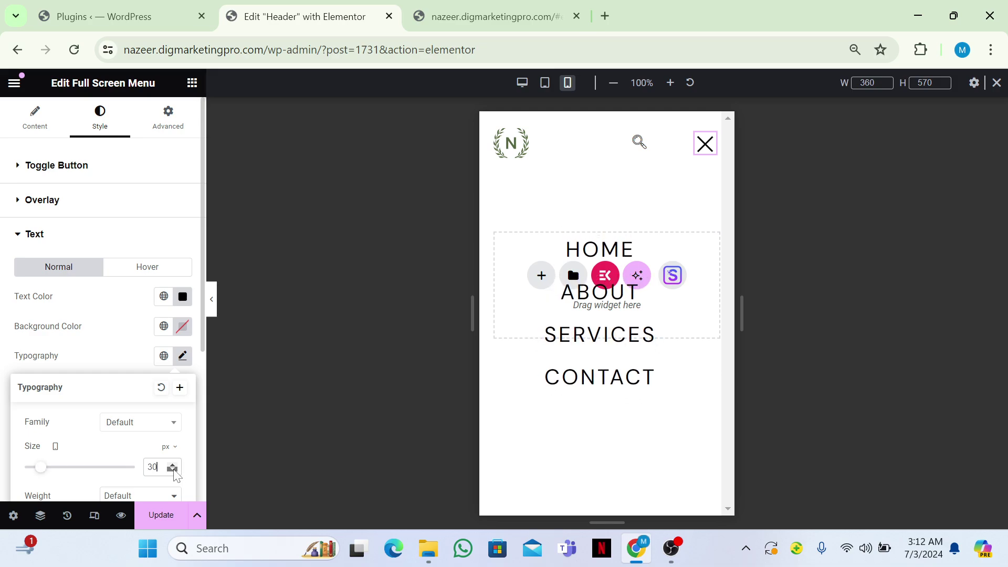
pyautogui.click(172, 470)
pyautogui.click(173, 470)
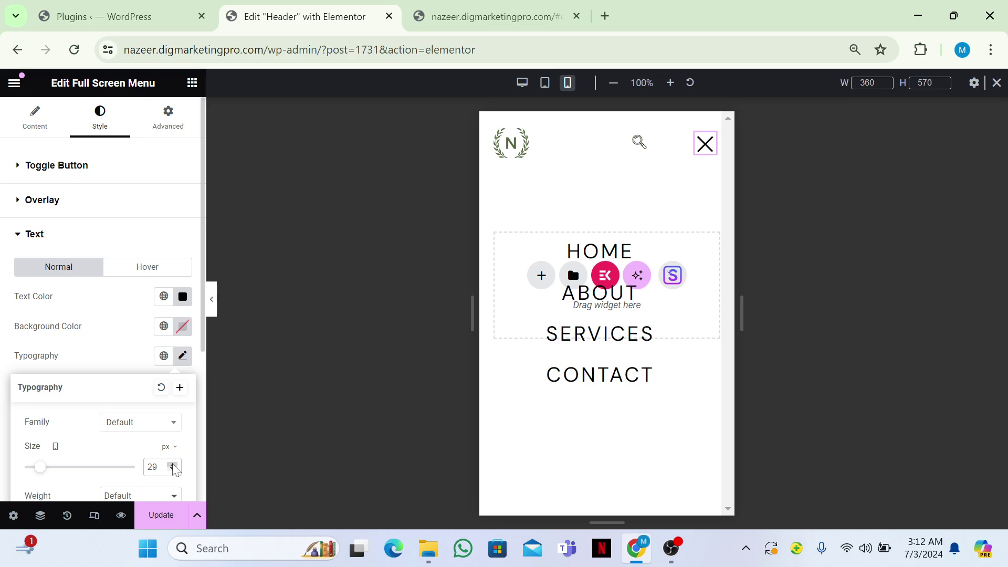
pyautogui.click(173, 464)
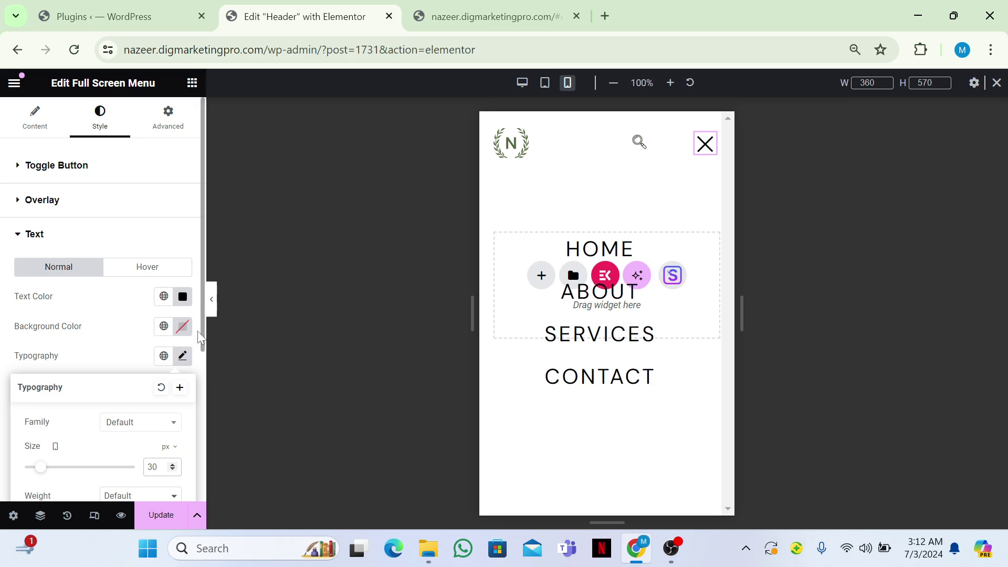
# Try a red background color behind the menu item text and clear it again
pyautogui.moveTo(203, 342); pyautogui.dragTo(197, 488)
pyautogui.scroll(2, 158, 184)
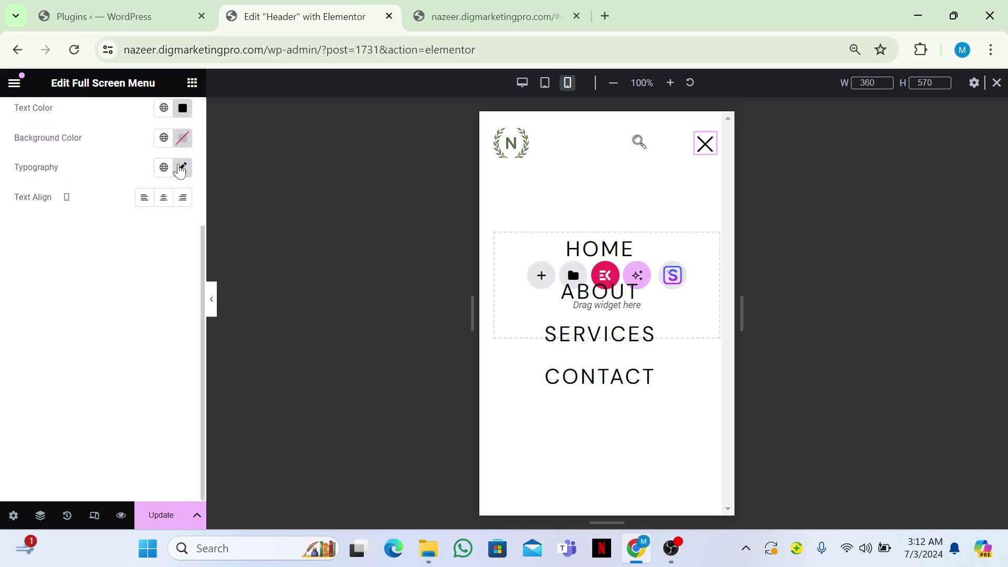
pyautogui.scroll(3, 187, 211)
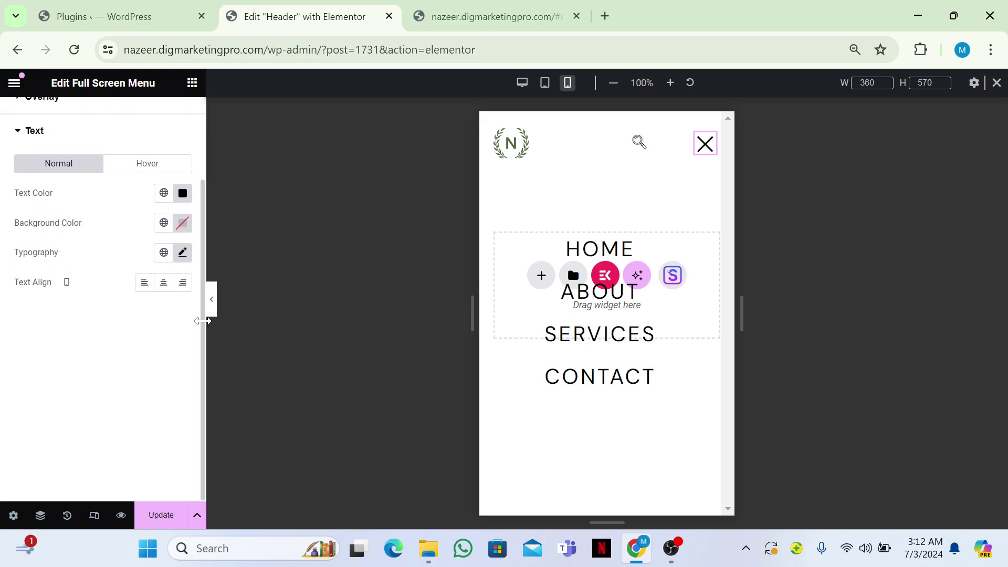
pyautogui.scroll(2, 220, 423)
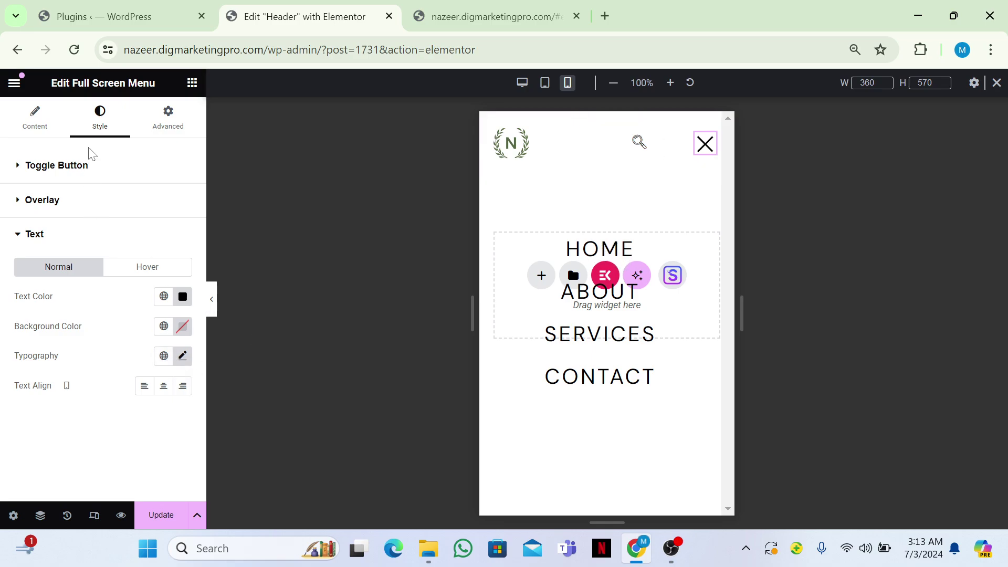
pyautogui.click(182, 326)
pyautogui.click(200, 158)
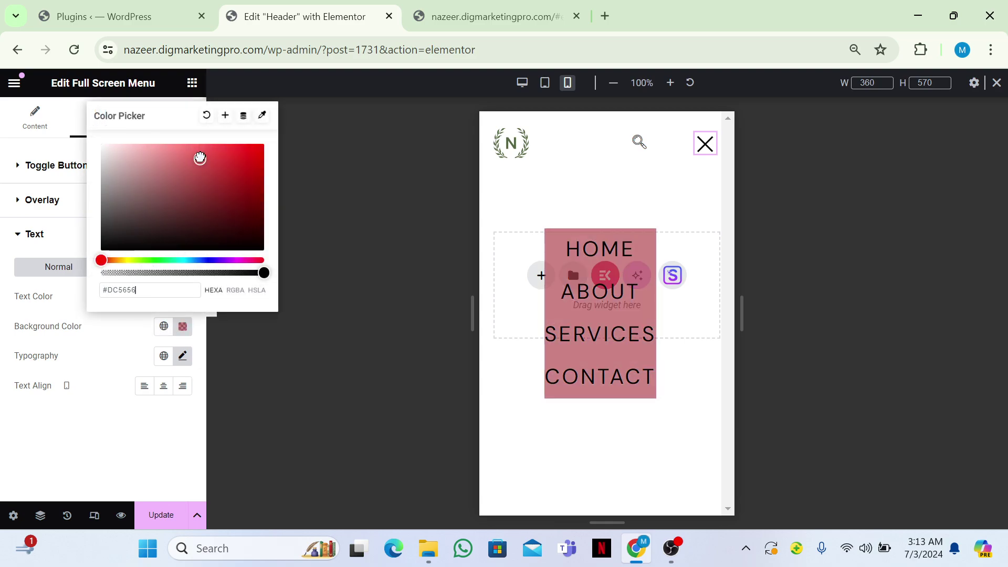
pyautogui.click(58, 459)
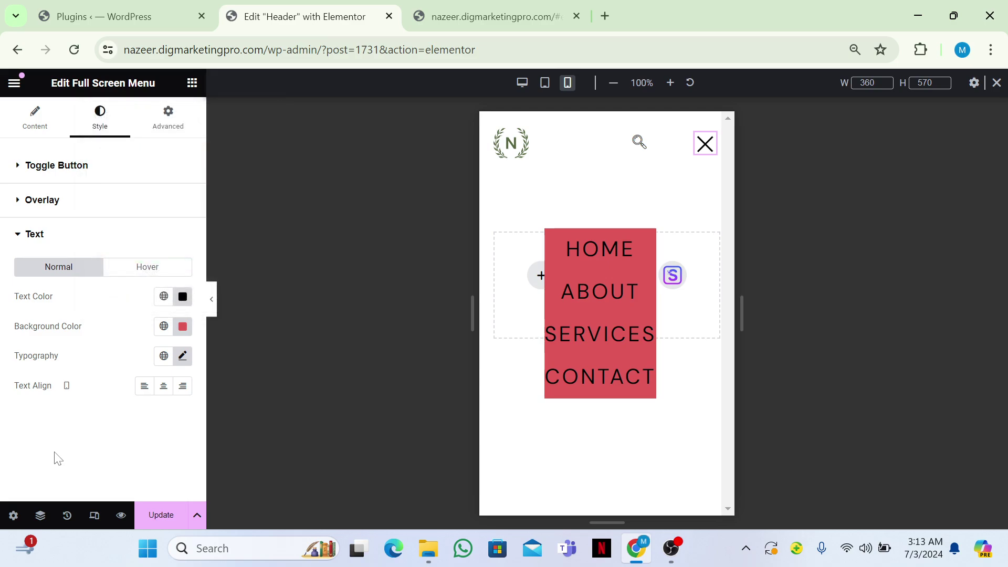
pyautogui.click(177, 328)
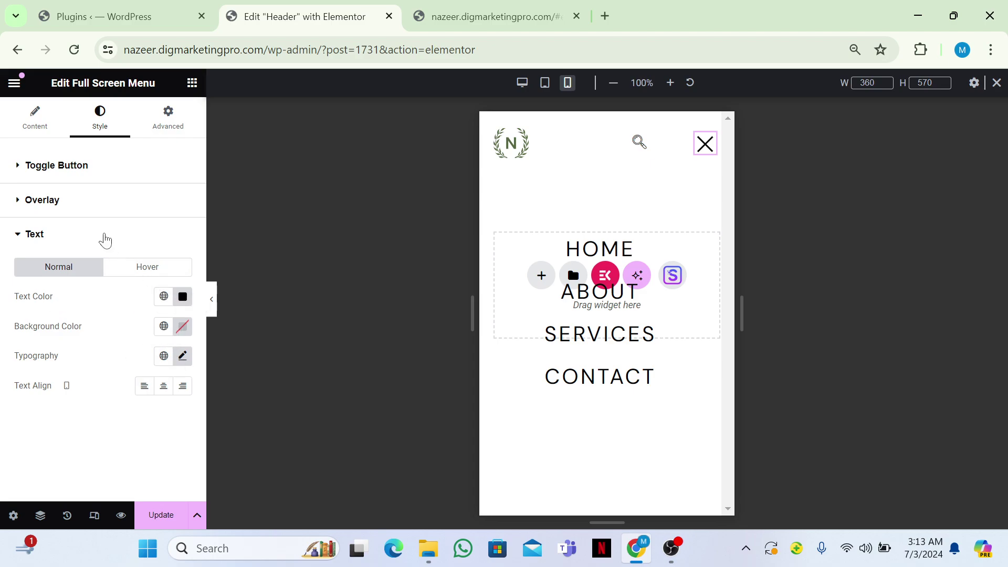
# Give the full-screen menu's overlay a classic background in purple #9E85E2
pyautogui.click(80, 199)
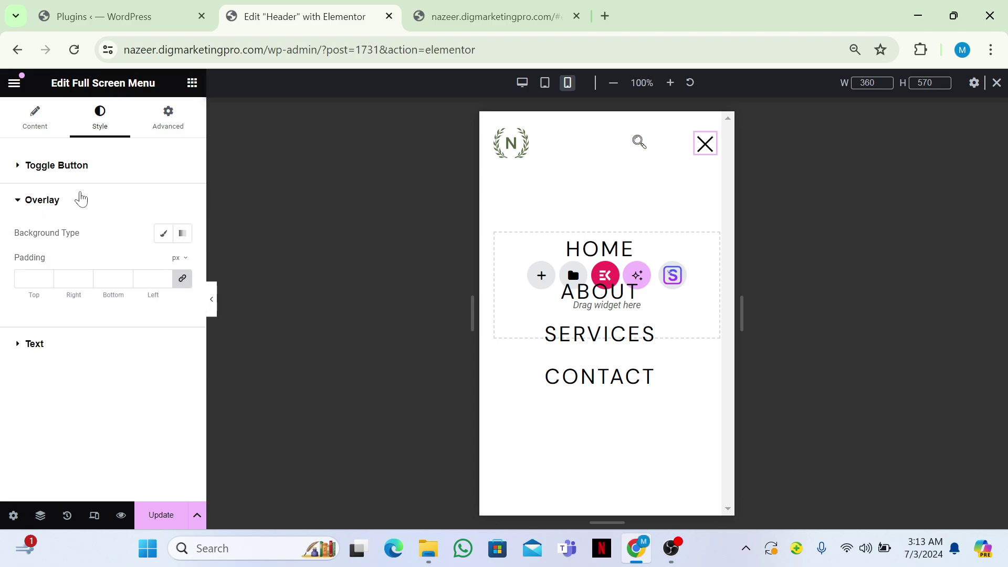
pyautogui.click(163, 234)
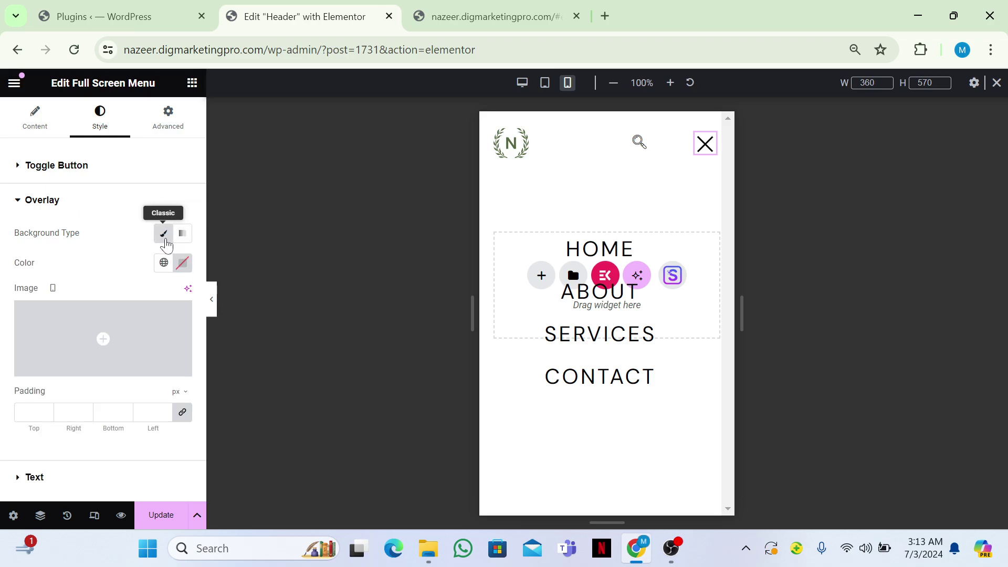
pyautogui.click(183, 263)
pyautogui.moveTo(182, 329)
pyautogui.mouseDown()
pyautogui.moveTo(203, 316)
pyautogui.moveTo(169, 332)
pyautogui.mouseUp()
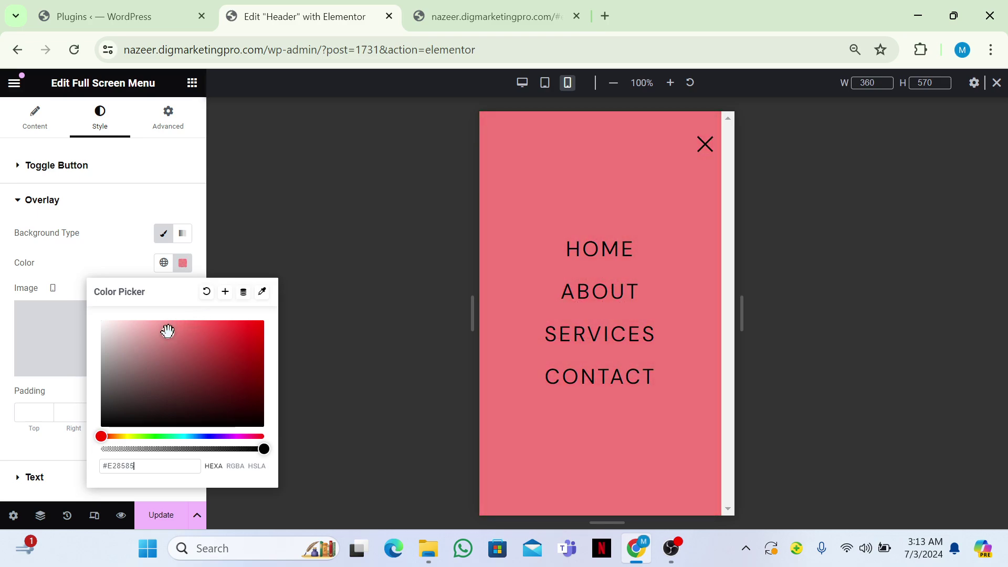
pyautogui.click(230, 436)
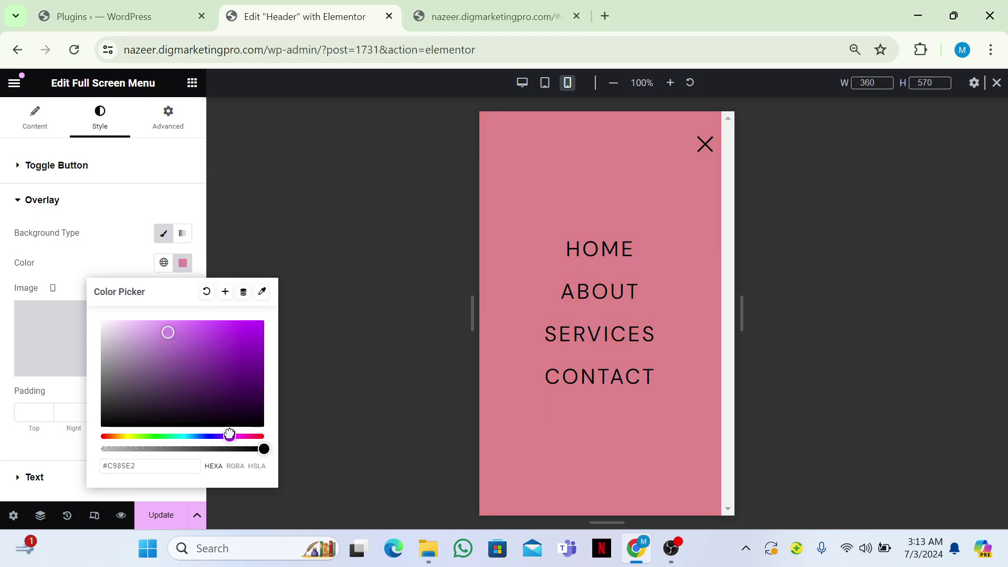
pyautogui.moveTo(230, 435)
pyautogui.mouseDown()
pyautogui.moveTo(241, 436)
pyautogui.moveTo(217, 436)
pyautogui.mouseUp()
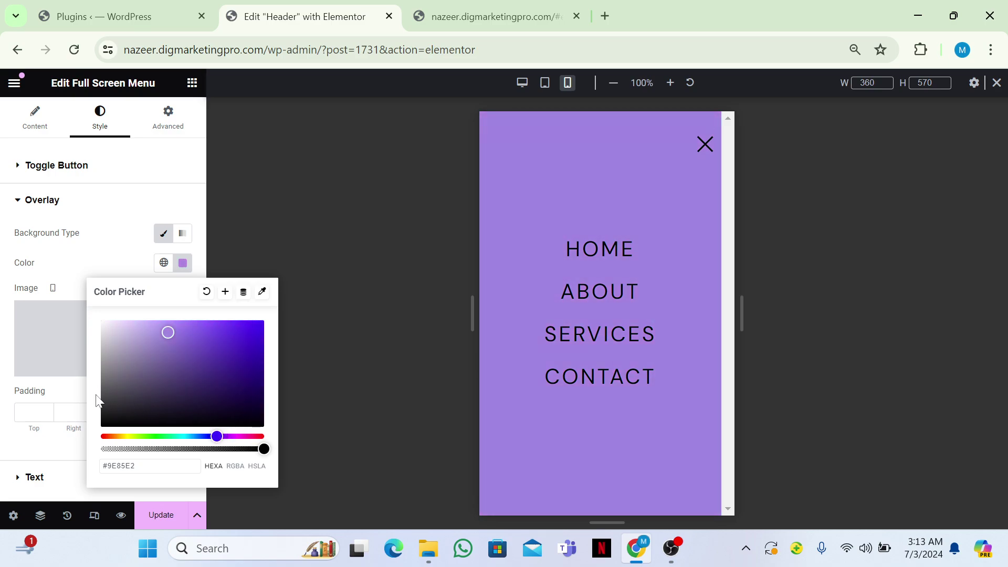
pyautogui.click(2, 332)
# Make the full-screen menu's text white #FFFFFF with centered alignment and save the header update
pyautogui.click(69, 475)
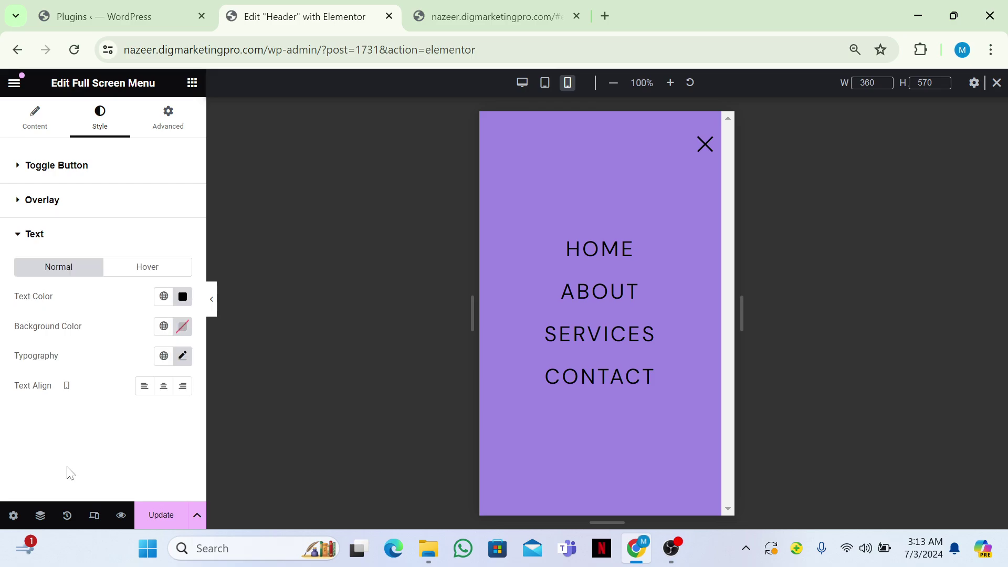
pyautogui.click(183, 297)
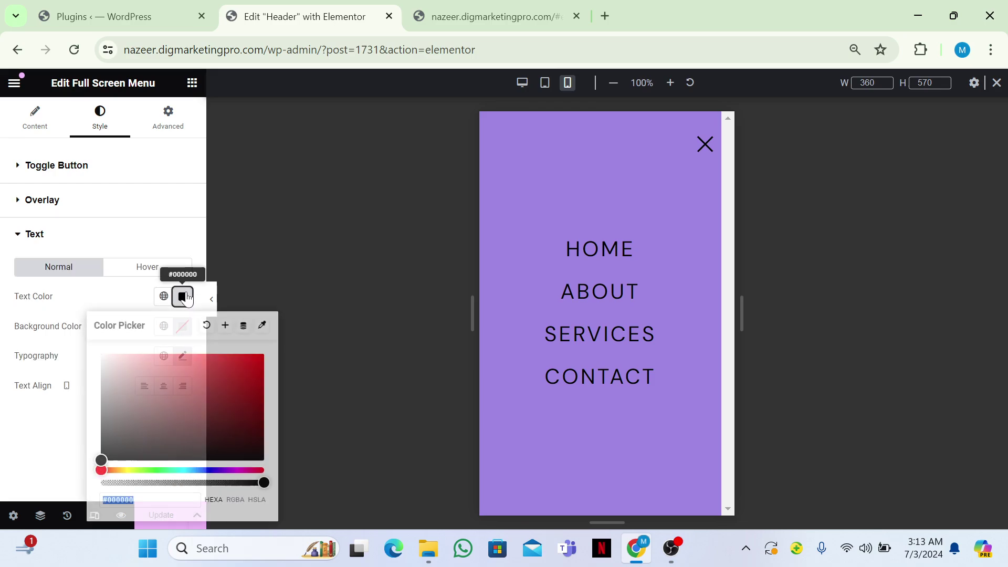
pyautogui.write('#FFFFFF')
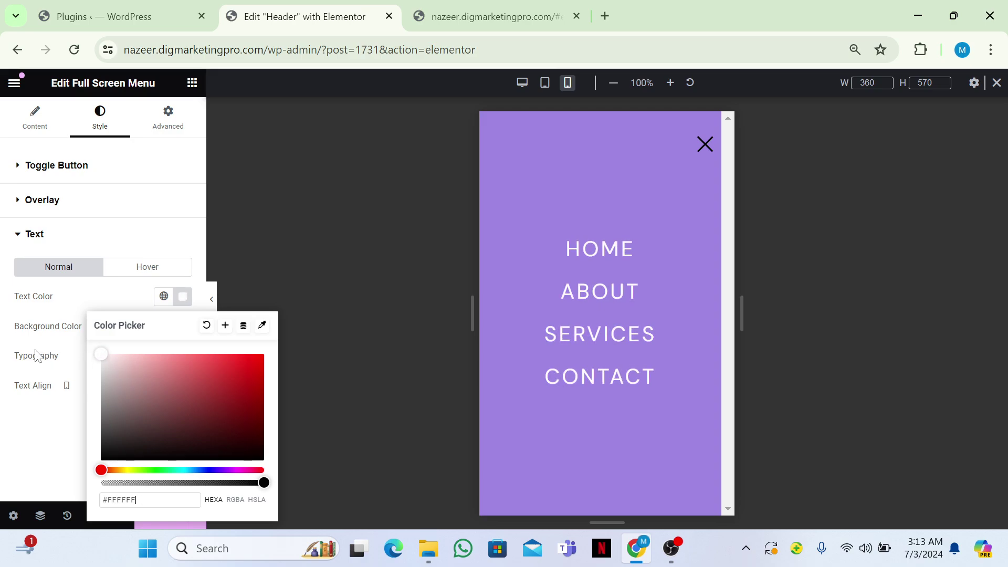
pyautogui.click(1, 403)
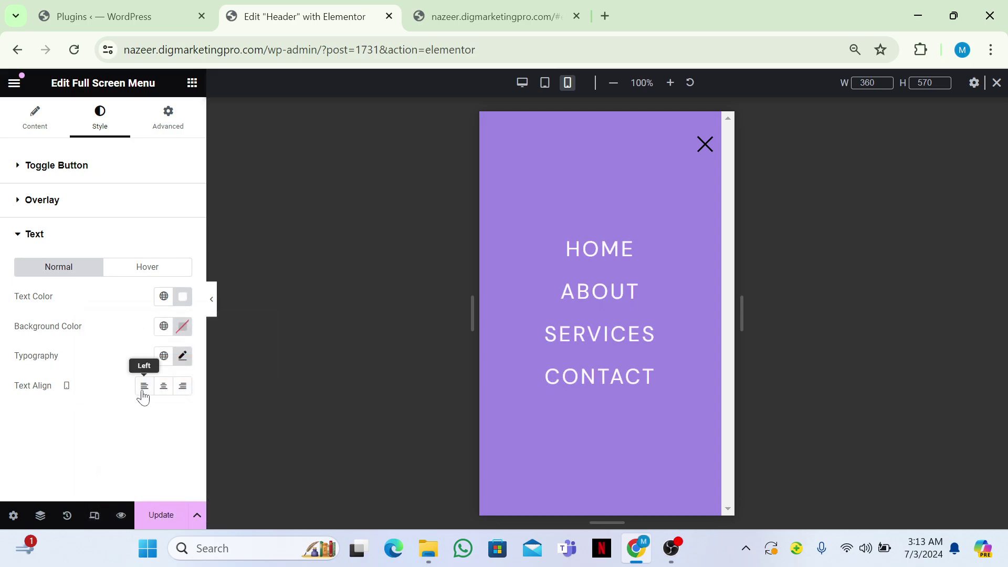
pyautogui.click(163, 386)
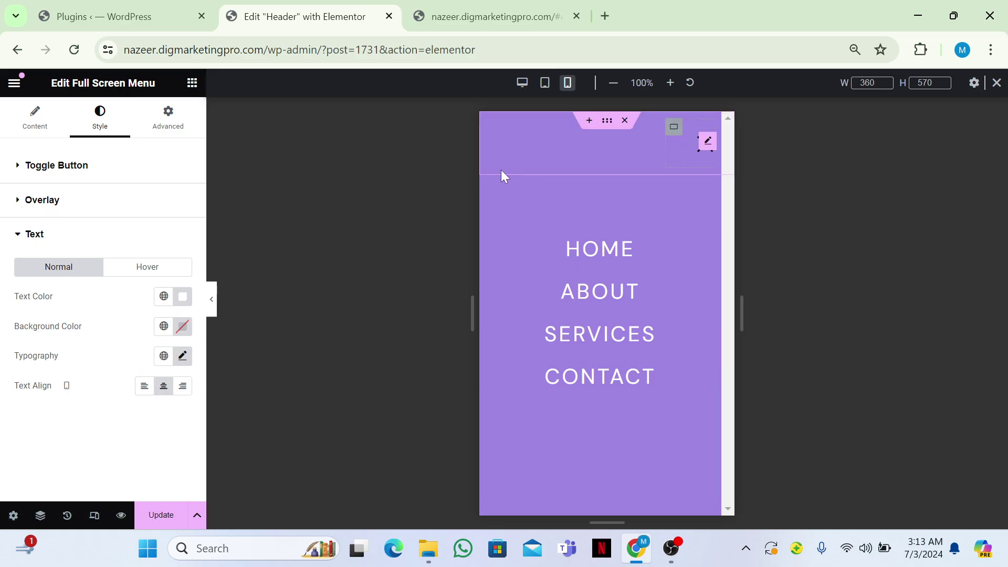
pyautogui.click(168, 522)
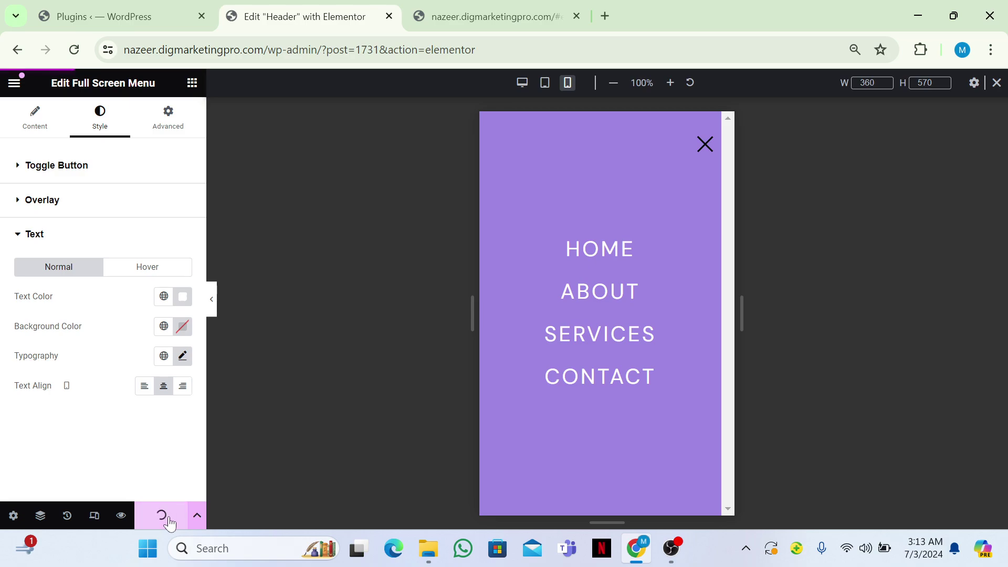
# Test opening and closing the full-screen menu on the live site's mobile view, and return to the header editor
pyautogui.click(491, 16)
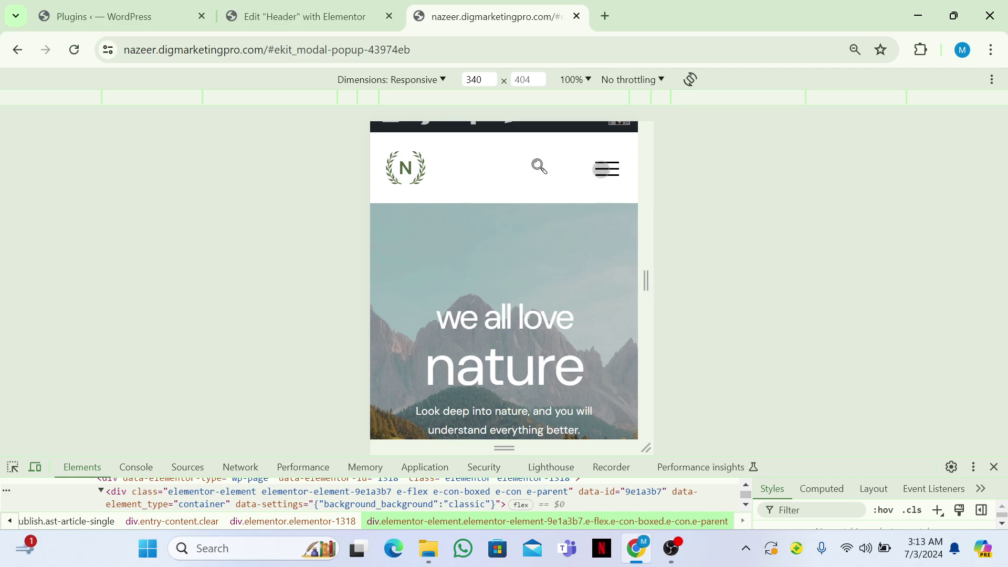
pyautogui.click(602, 170)
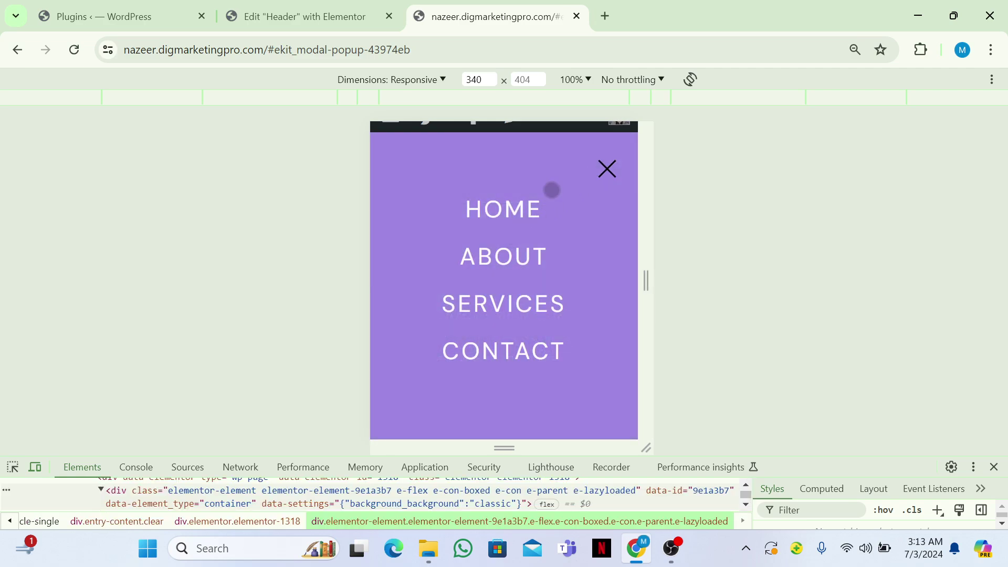
pyautogui.click(606, 170)
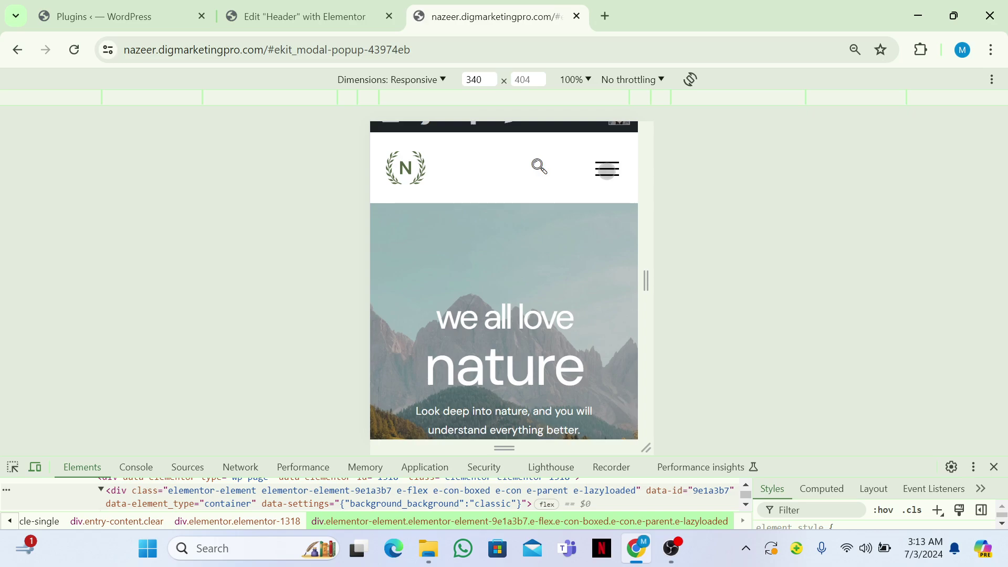
pyautogui.click(606, 170)
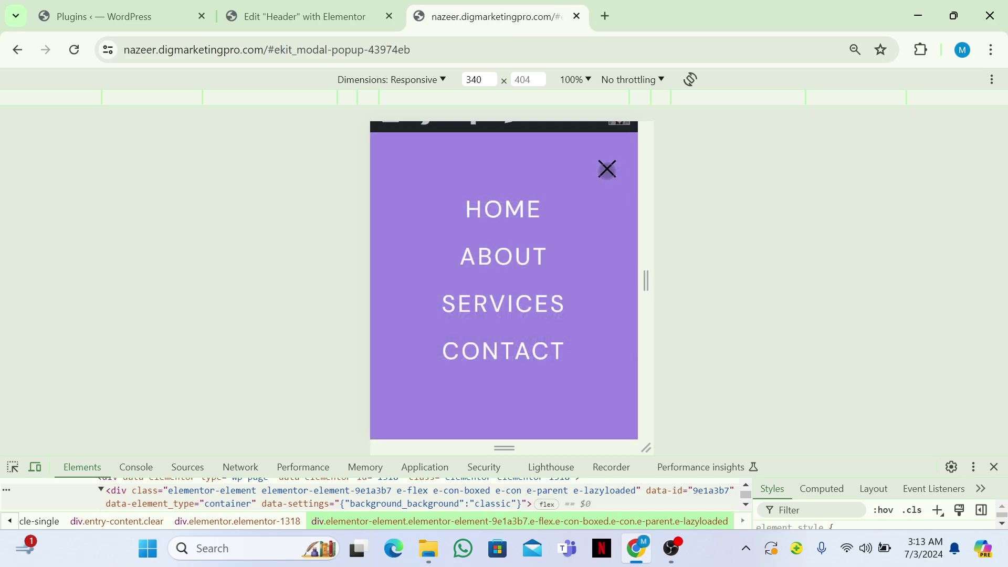
pyautogui.click(607, 169)
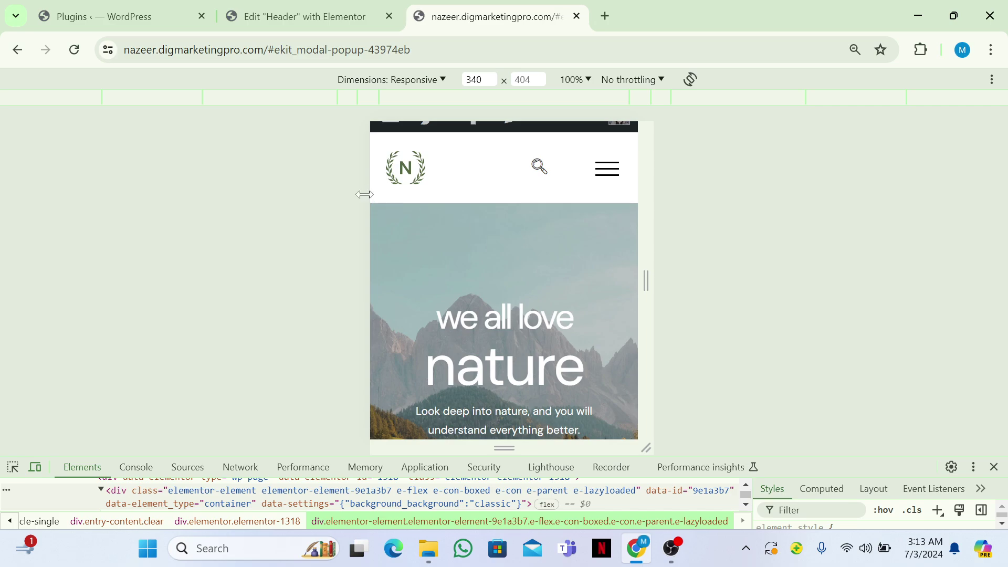
pyautogui.click(310, 8)
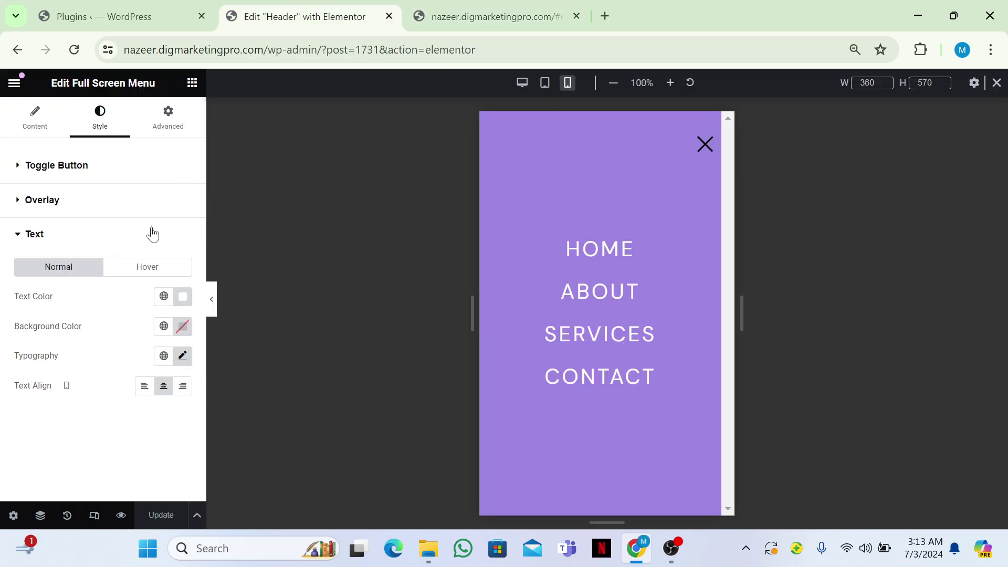